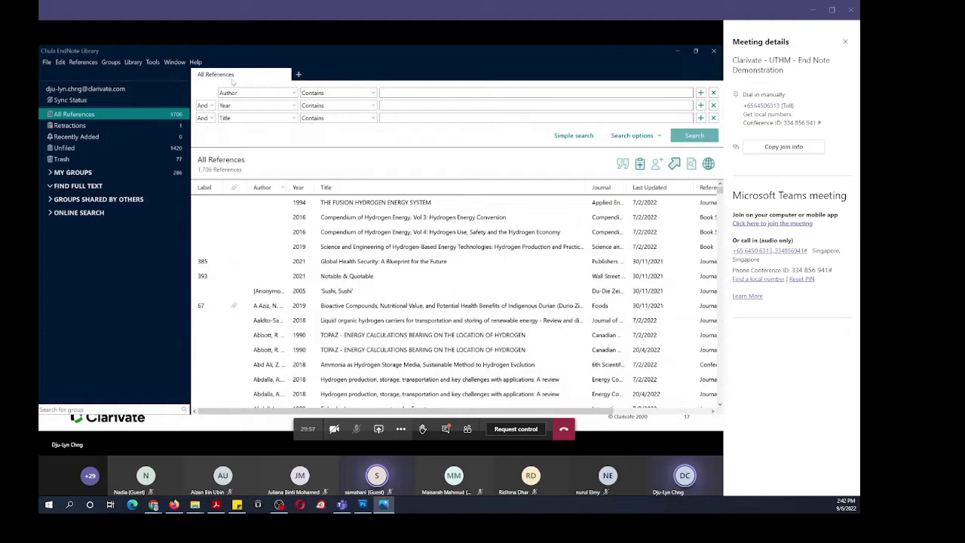
Open a second library tab showing the Sushi2 group and select its 2021 microwave planar resonator-based sensors reference.
{"action": "left_click", "coordinate": [298, 74]}
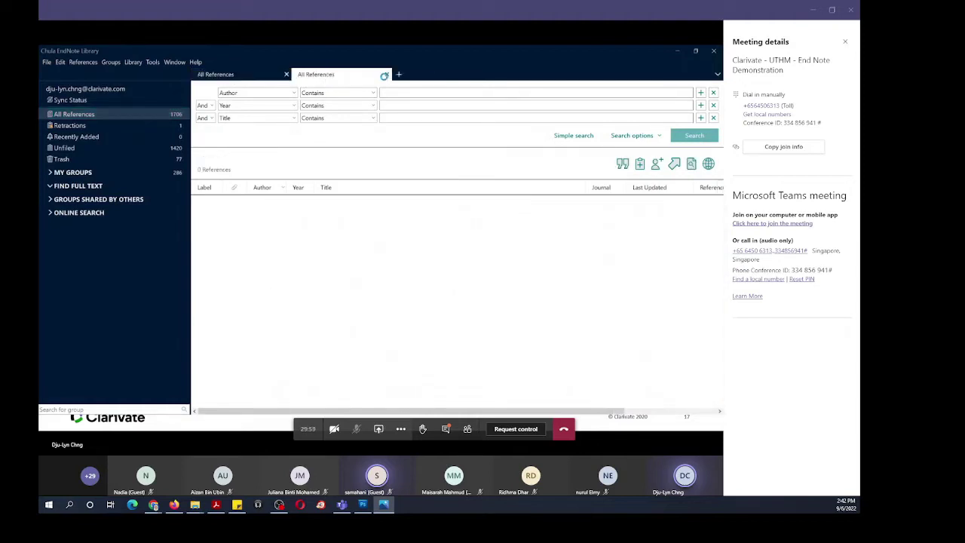
{"action": "left_click", "coordinate": [50, 173]}
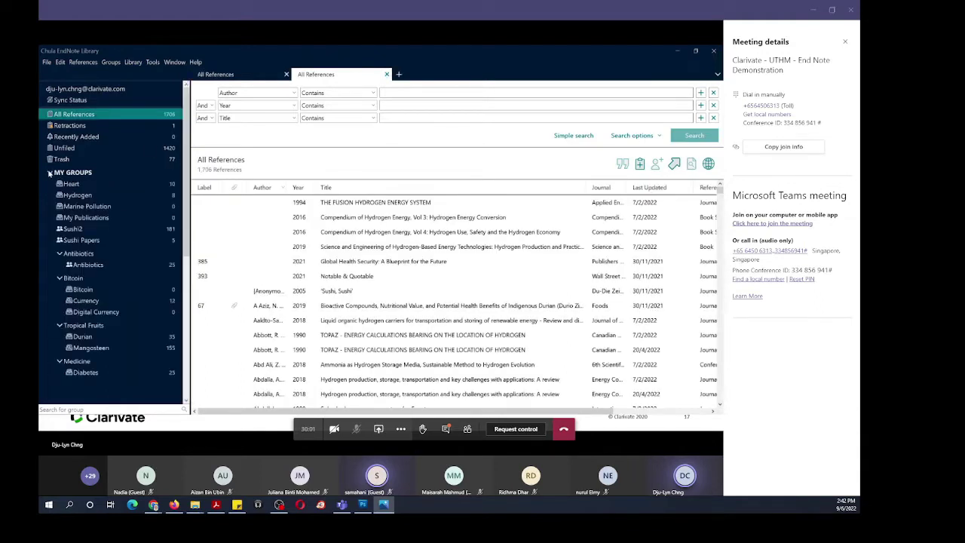
{"action": "left_click", "coordinate": [105, 225]}
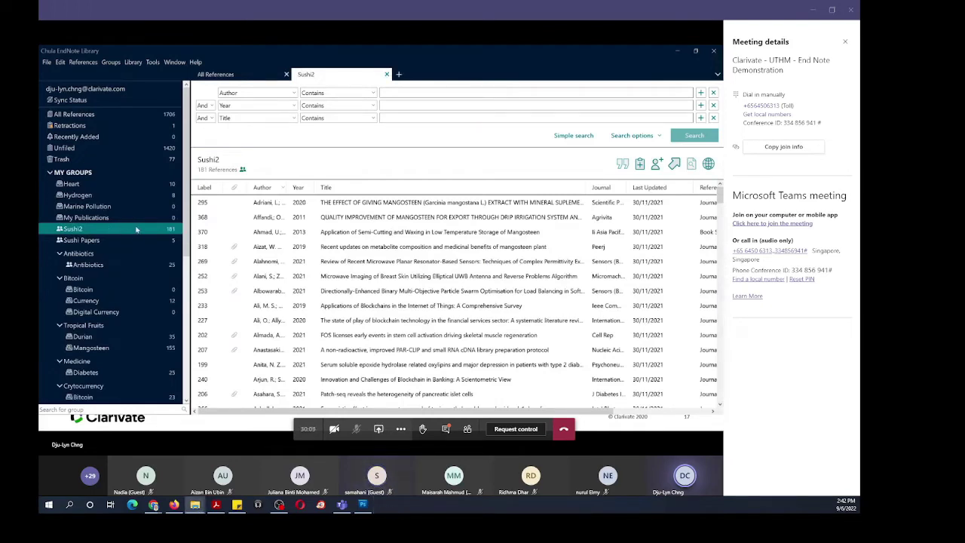
{"action": "left_click", "coordinate": [309, 261]}
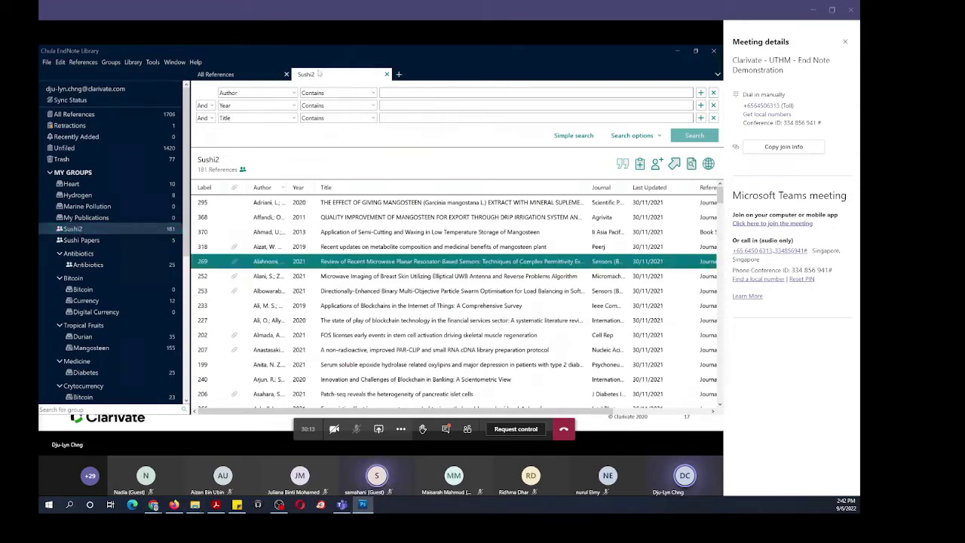
Return to the All References tab and close the Sushi2 tab.
{"action": "left_click", "coordinate": [235, 75]}
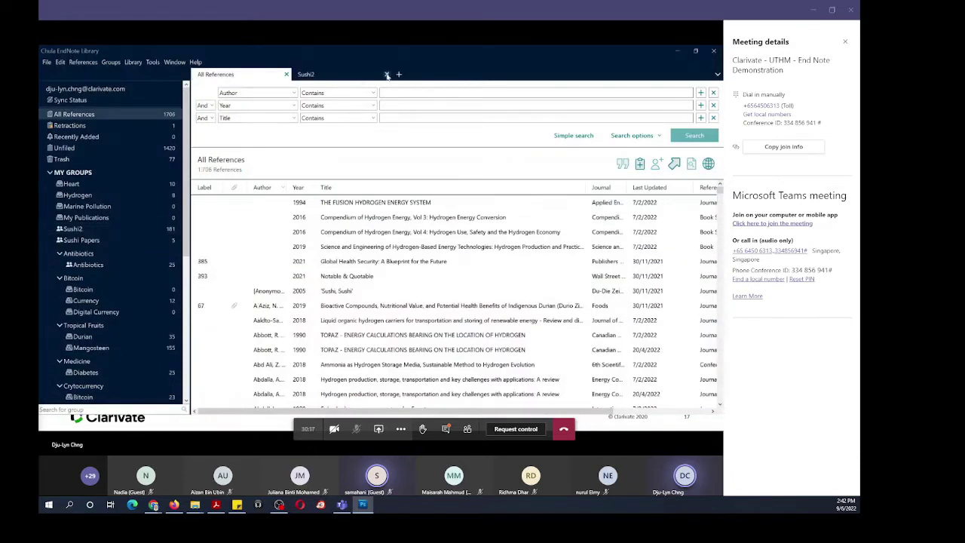
{"action": "left_click", "coordinate": [387, 74]}
{"action": "key", "text": "super"}
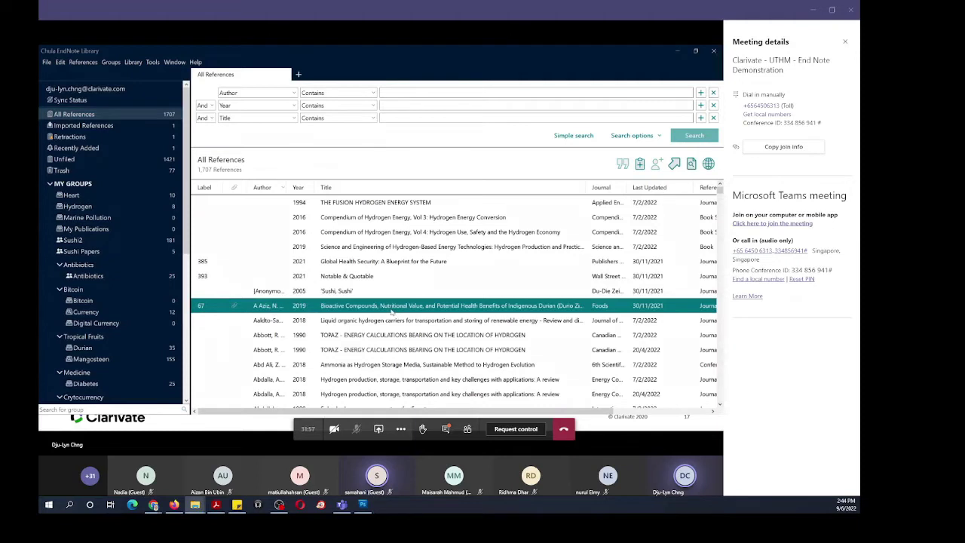
Open the attached PDF of the 2019 Bioactive Compounds durian article and highlight the opening sentences of its Introduction.
{"action": "left_click", "coordinate": [256, 307]}
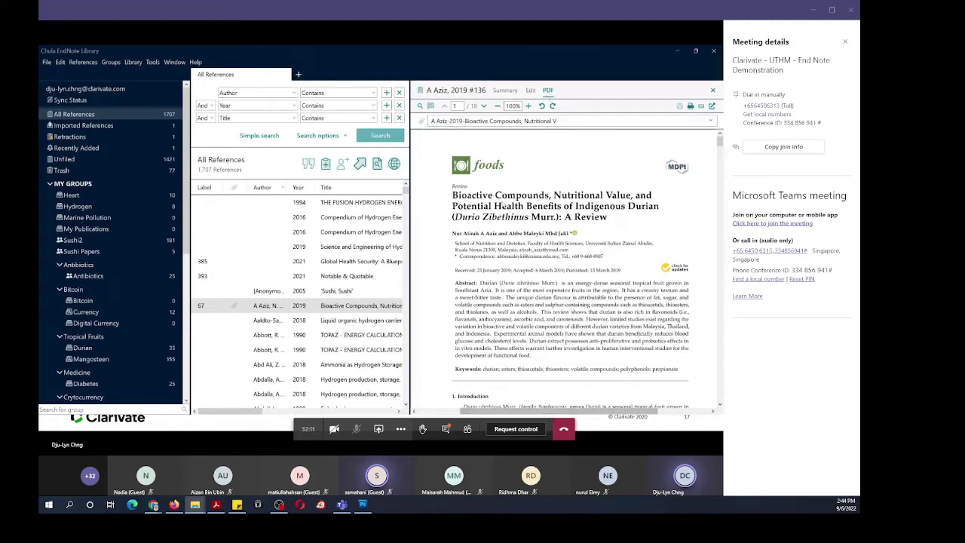
{"action": "scroll", "coordinate": [505, 217], "scroll_direction": "down", "scroll_amount": 5}
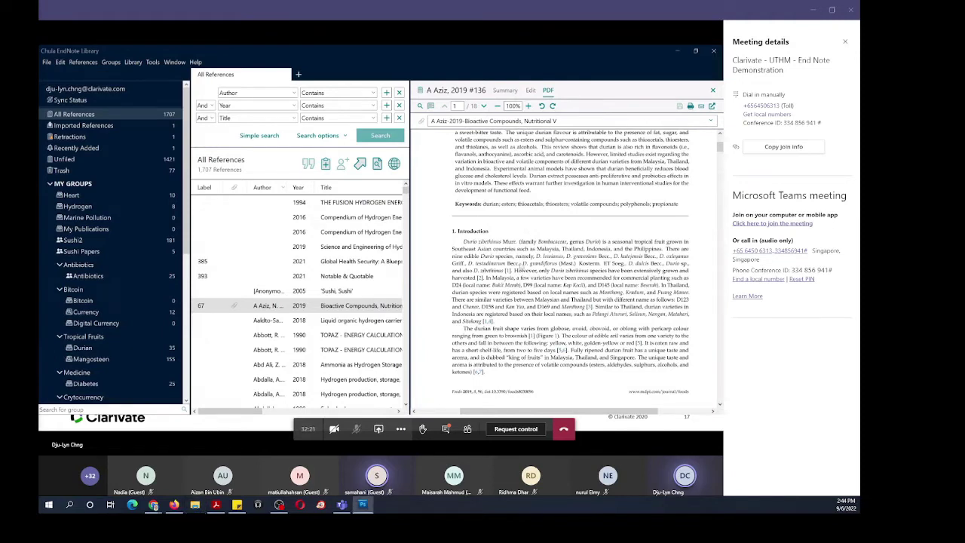
{"action": "scroll", "coordinate": [517, 261], "scroll_direction": "up", "scroll_amount": 1}
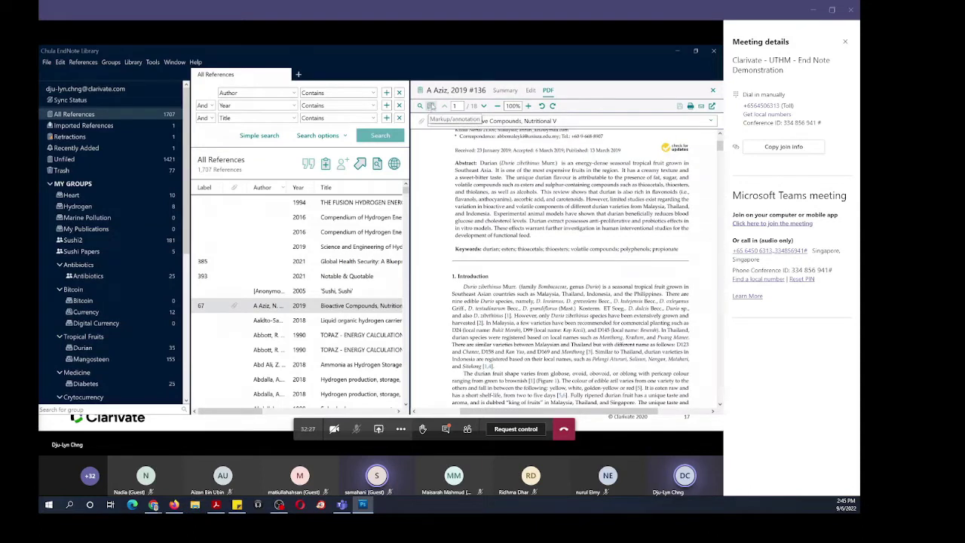
{"action": "left_click", "coordinate": [431, 106]}
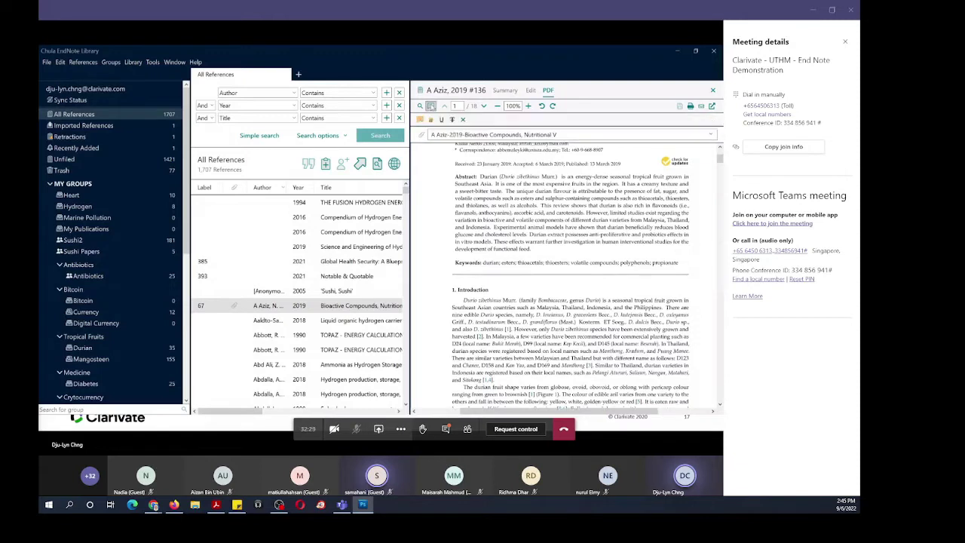
{"action": "left_click", "coordinate": [431, 121]}
{"action": "left_click_drag", "start_coordinate": [463, 300], "coordinate": [554, 340]}
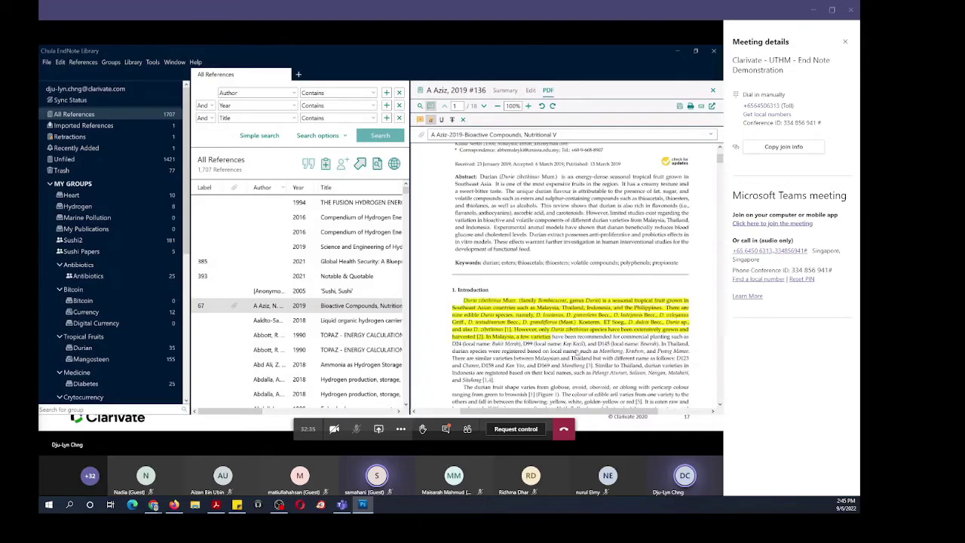
Highlight the passage listing esters, sulphur compounds, thioacetals and thioesters below Figure 1 on page 2 of the PDF.
{"action": "scroll", "coordinate": [557, 340], "scroll_direction": "down", "scroll_amount": 2}
{"action": "scroll", "coordinate": [555, 341], "scroll_direction": "down", "scroll_amount": 10}
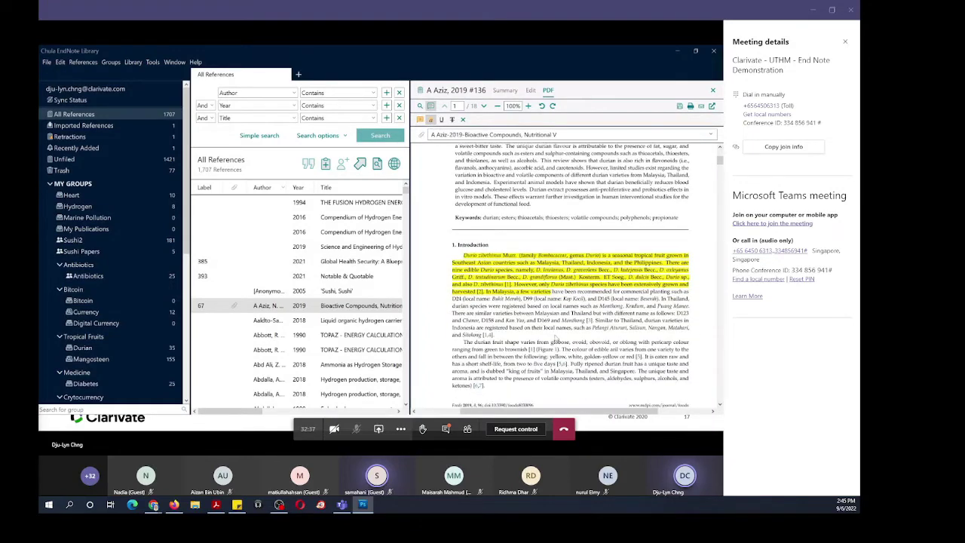
{"action": "left_click_drag", "start_coordinate": [543, 326], "coordinate": [664, 343]}
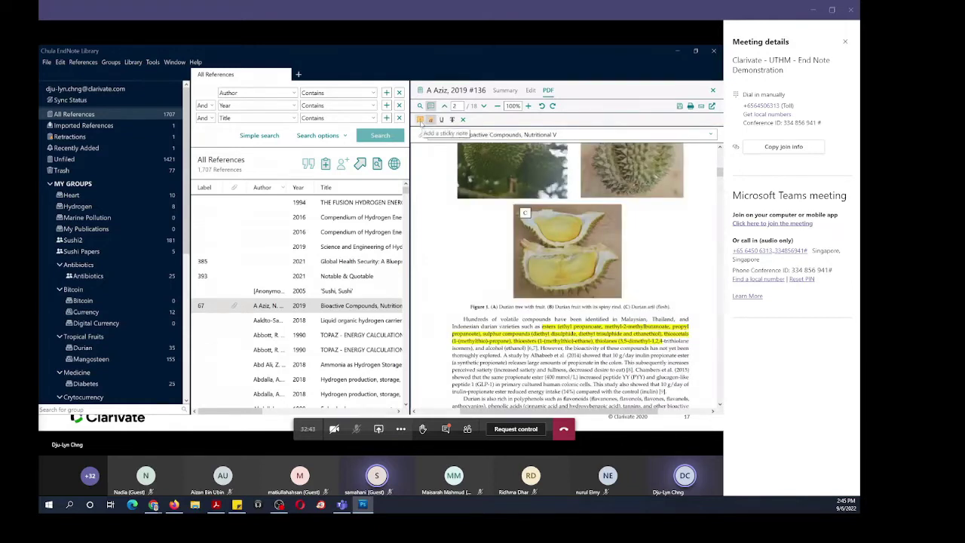
Add a sticky note reading "dfkjasdfkjfsdjk" on the highlighted page 2 passage and save the changes to the PDF.
{"action": "left_click", "coordinate": [420, 121]}
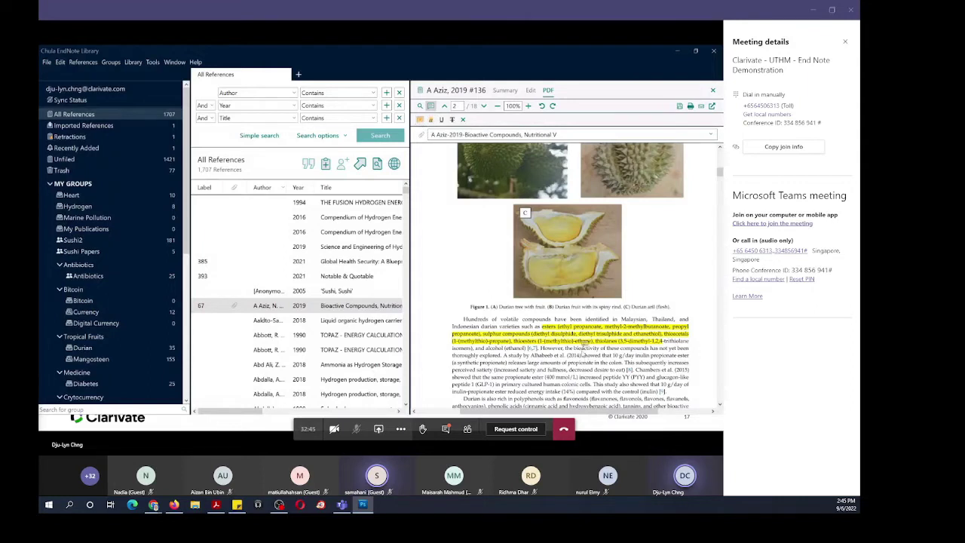
{"action": "left_click", "coordinate": [584, 343]}
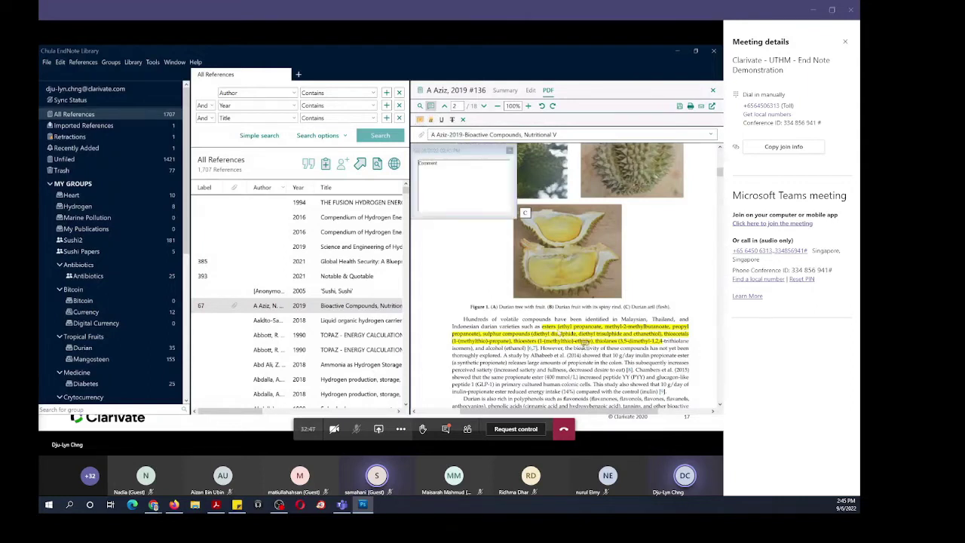
{"action": "double_click", "coordinate": [437, 170]}
{"action": "type", "text": "dfkjasdfkjfsdjk"}
{"action": "left_click", "coordinate": [510, 151]}
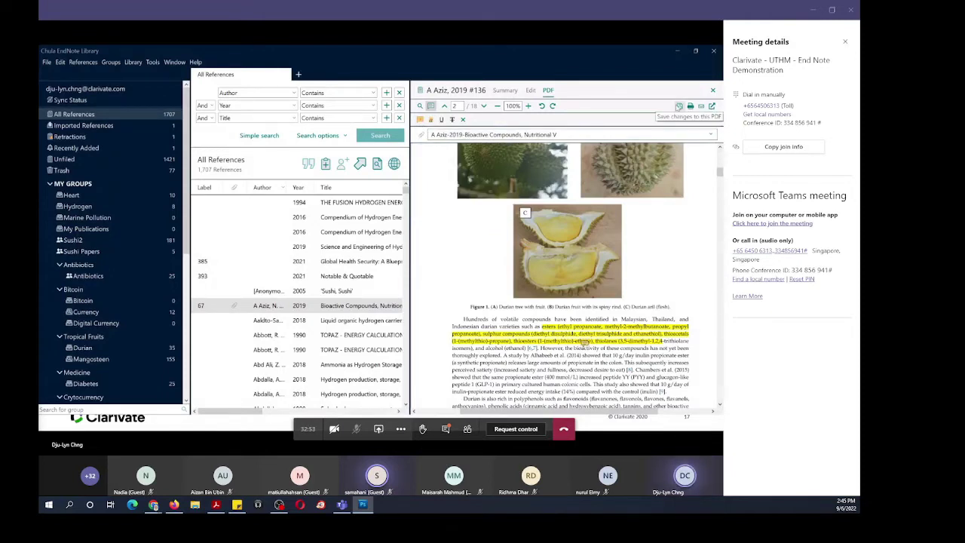
{"action": "left_click", "coordinate": [678, 107]}
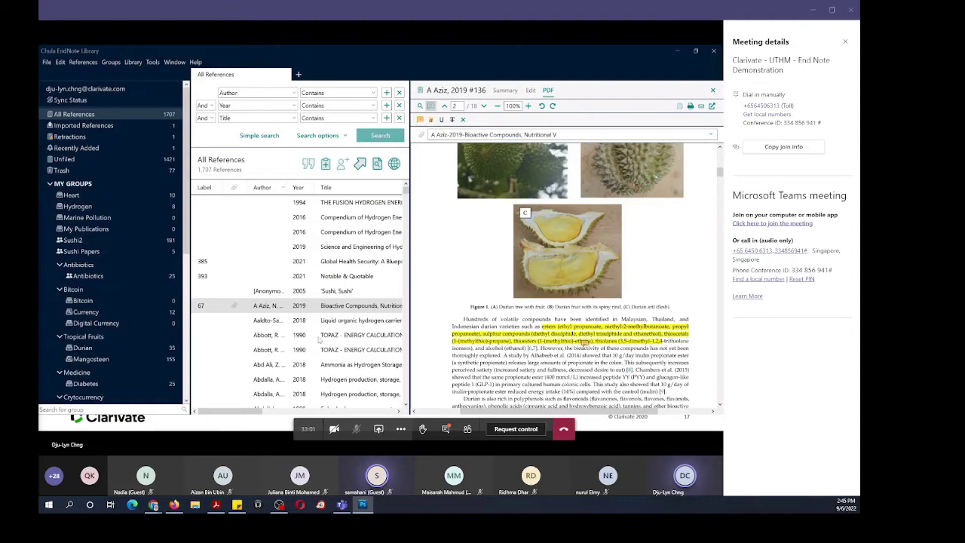
Switch to the 2018 liquid organic hydrogen carriers reference, close it, and reopen the durian article's PDF to check its saved annotations.
{"action": "left_click", "coordinate": [293, 320]}
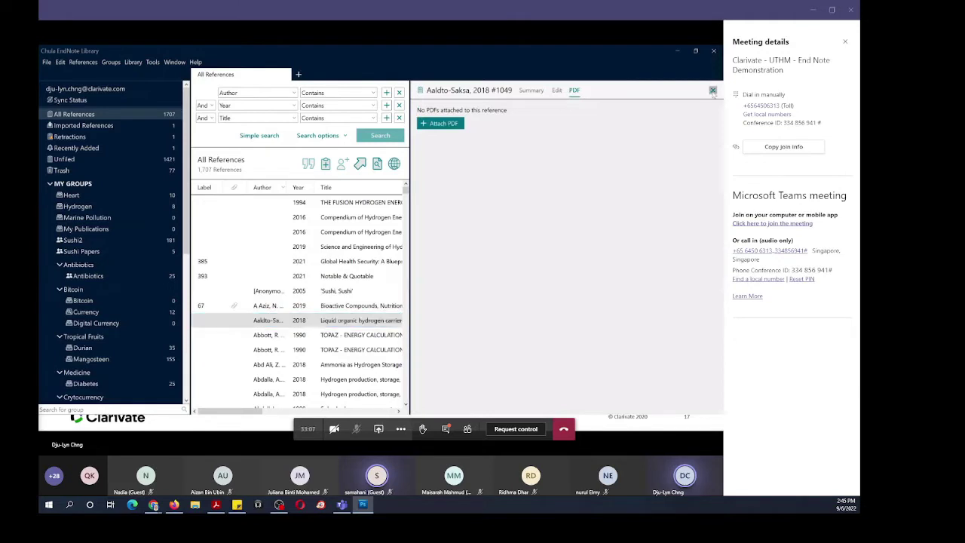
{"action": "left_click", "coordinate": [713, 89]}
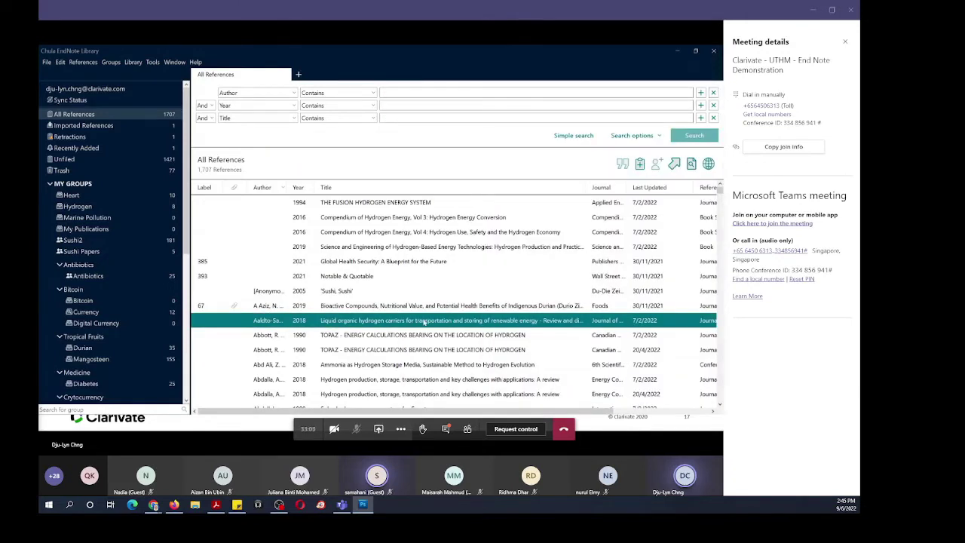
{"action": "left_click", "coordinate": [424, 305]}
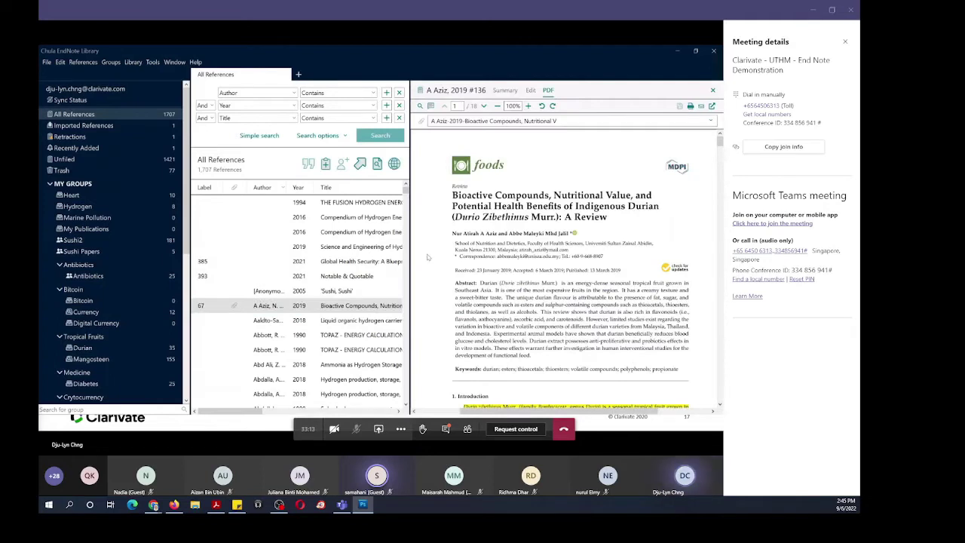
{"action": "scroll", "coordinate": [427, 257], "scroll_direction": "down", "scroll_amount": 10}
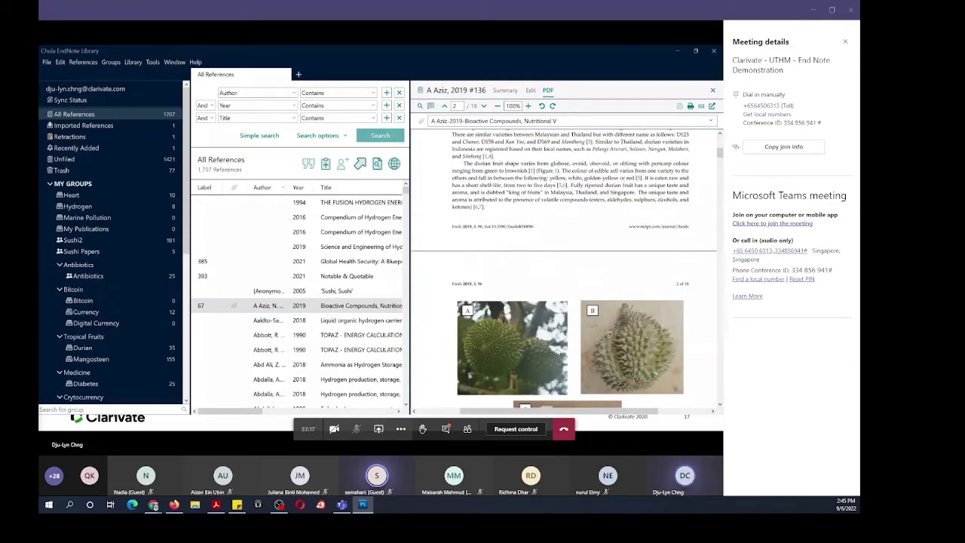
{"action": "scroll", "coordinate": [566, 267], "scroll_direction": "down", "scroll_amount": 3}
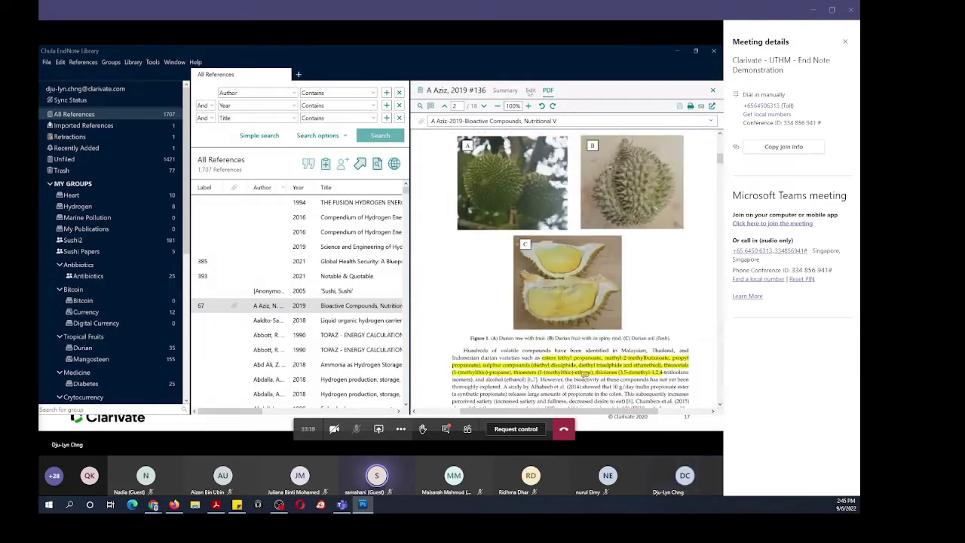
Examine the durian article's editable fields, including Abstract, Notes, Research Notes, URL and File Attachments, and close the reference.
{"action": "left_click", "coordinate": [530, 91]}
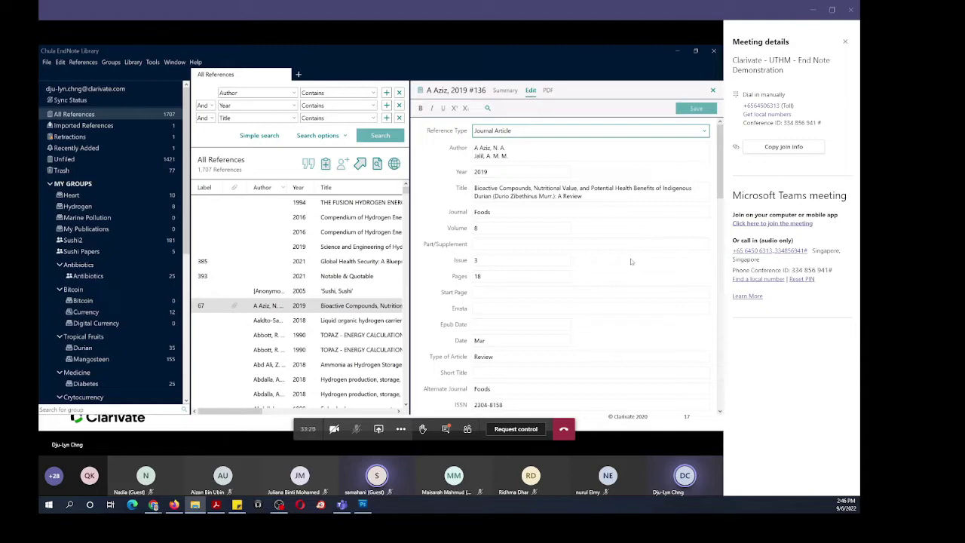
{"action": "scroll", "coordinate": [631, 261], "scroll_direction": "down", "scroll_amount": 2}
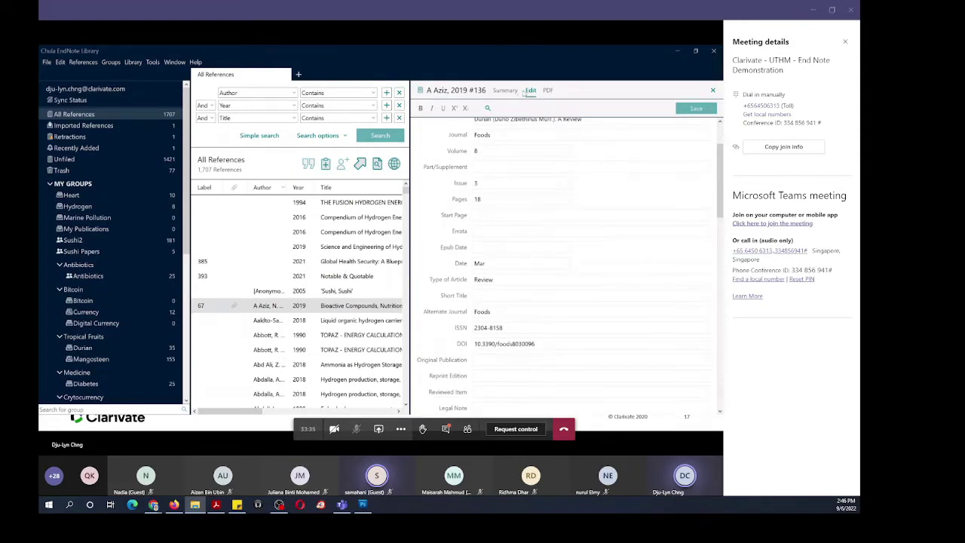
{"action": "scroll", "coordinate": [469, 355], "scroll_direction": "down", "scroll_amount": 2}
{"action": "scroll", "coordinate": [471, 347], "scroll_direction": "down", "scroll_amount": 1}
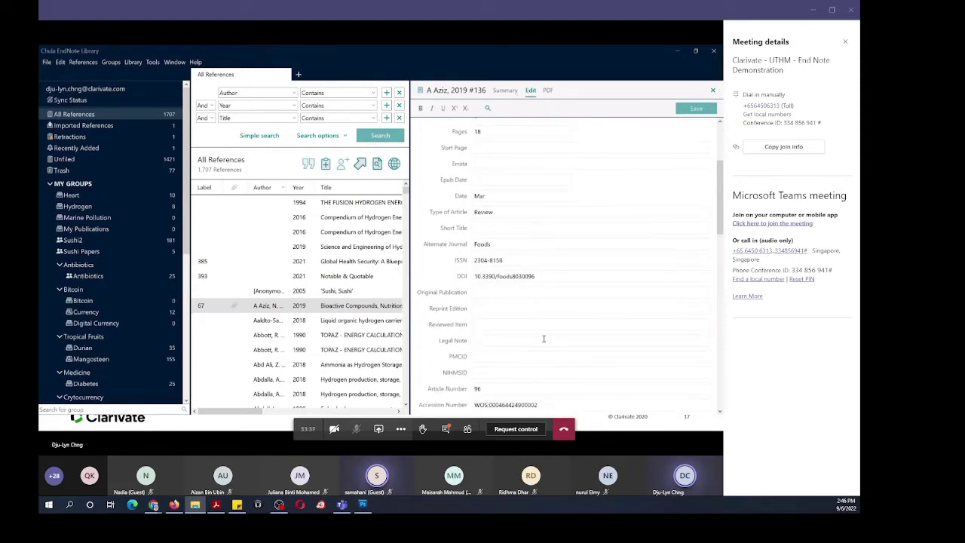
{"action": "scroll", "coordinate": [543, 339], "scroll_direction": "down", "scroll_amount": 3}
{"action": "scroll", "coordinate": [529, 330], "scroll_direction": "down", "scroll_amount": 10}
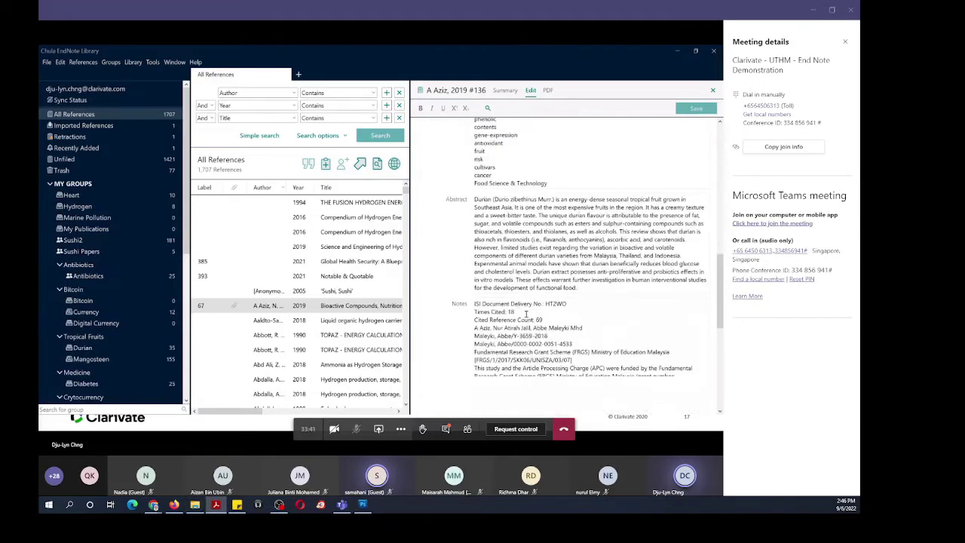
{"action": "scroll", "coordinate": [526, 315], "scroll_direction": "down", "scroll_amount": 4}
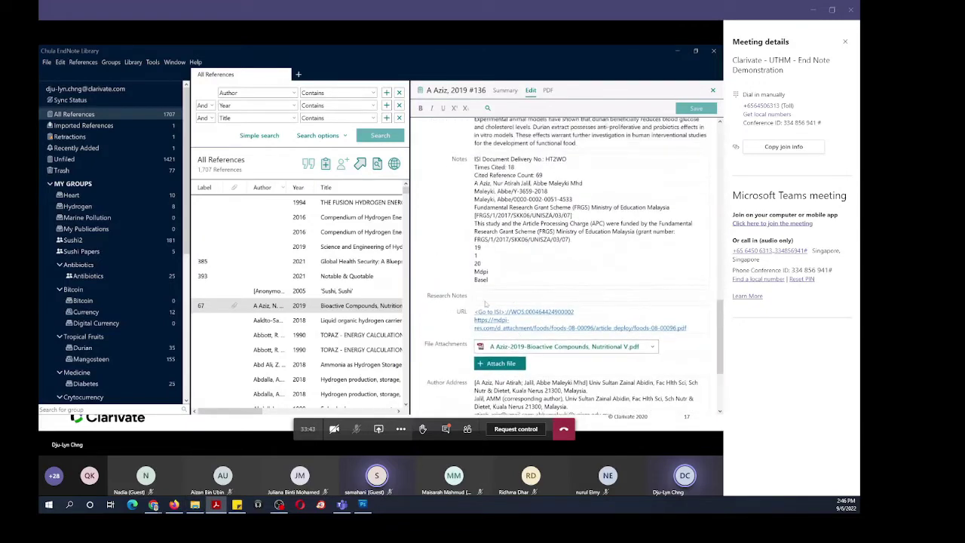
{"action": "left_click", "coordinate": [490, 298]}
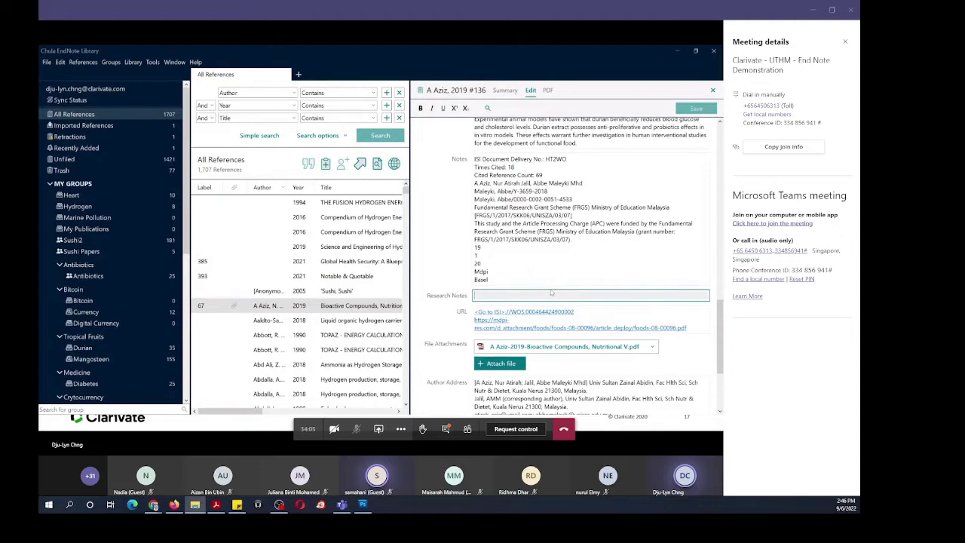
{"action": "scroll", "coordinate": [446, 271], "scroll_direction": "down", "scroll_amount": 1}
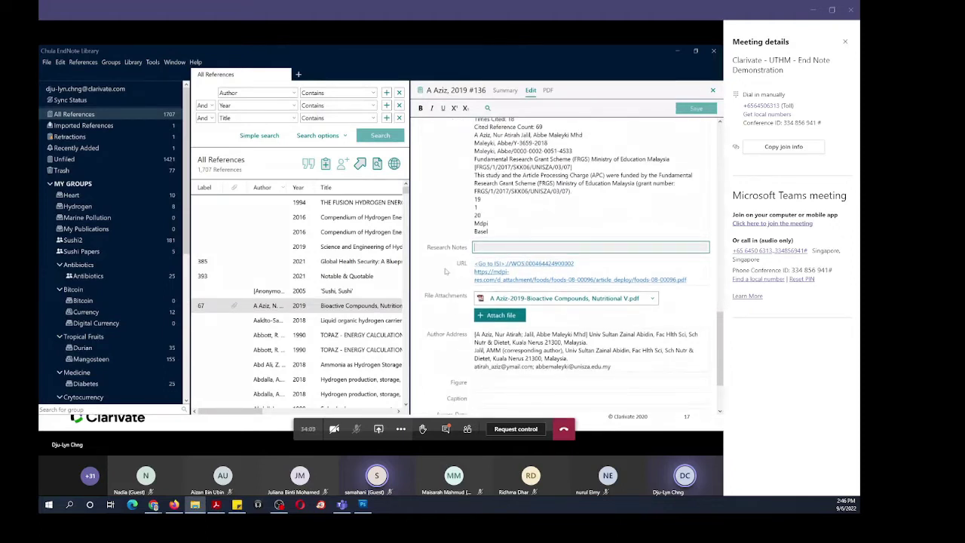
{"action": "key", "text": "Escape"}
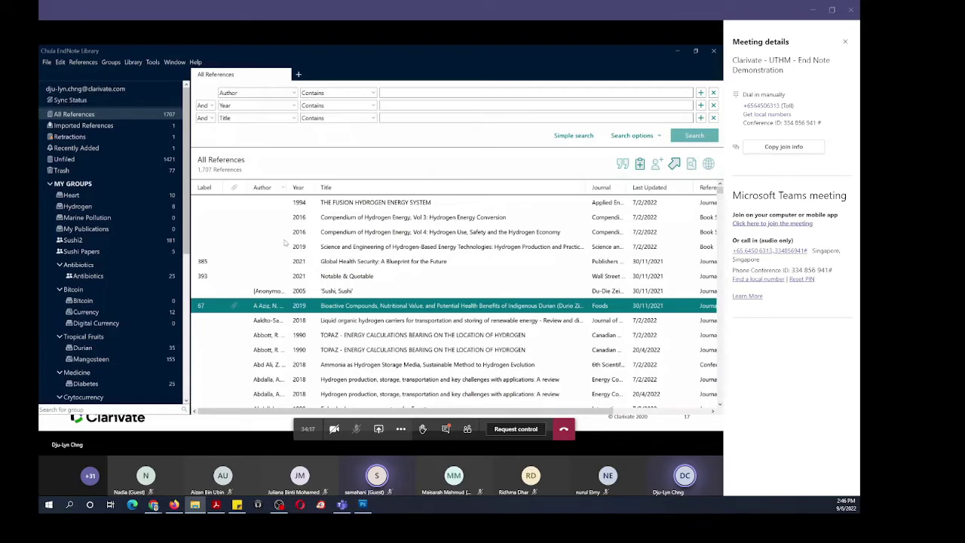
Create a new reference and set its reference type to Online Database.
{"action": "left_click", "coordinate": [83, 62]}
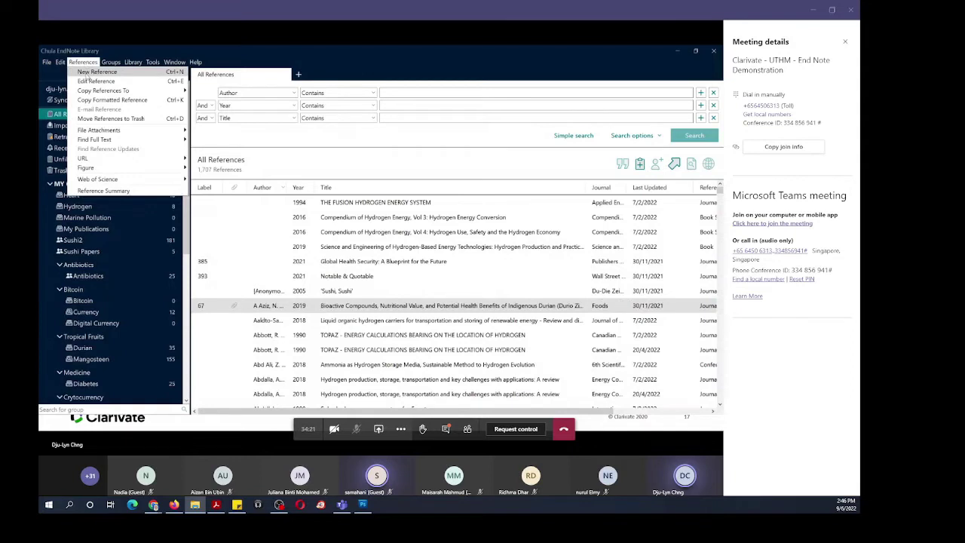
{"action": "left_click", "coordinate": [87, 72]}
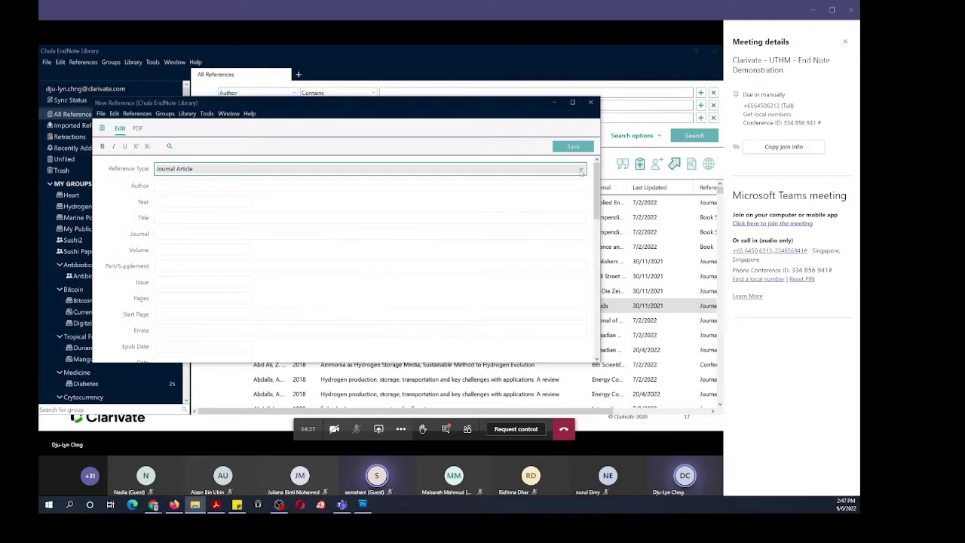
{"action": "left_click", "coordinate": [581, 170]}
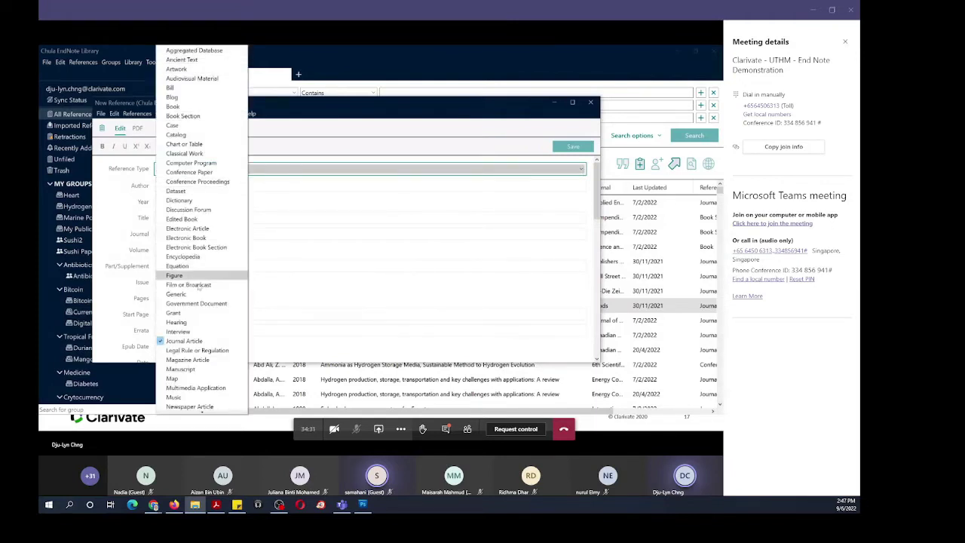
{"action": "scroll", "coordinate": [199, 302], "scroll_direction": "down", "scroll_amount": 4}
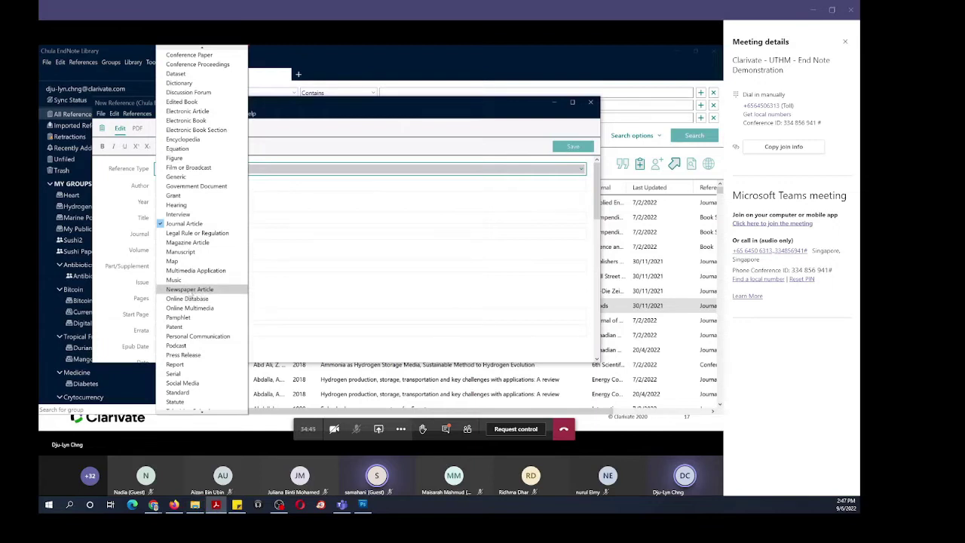
{"action": "left_click", "coordinate": [183, 302]}
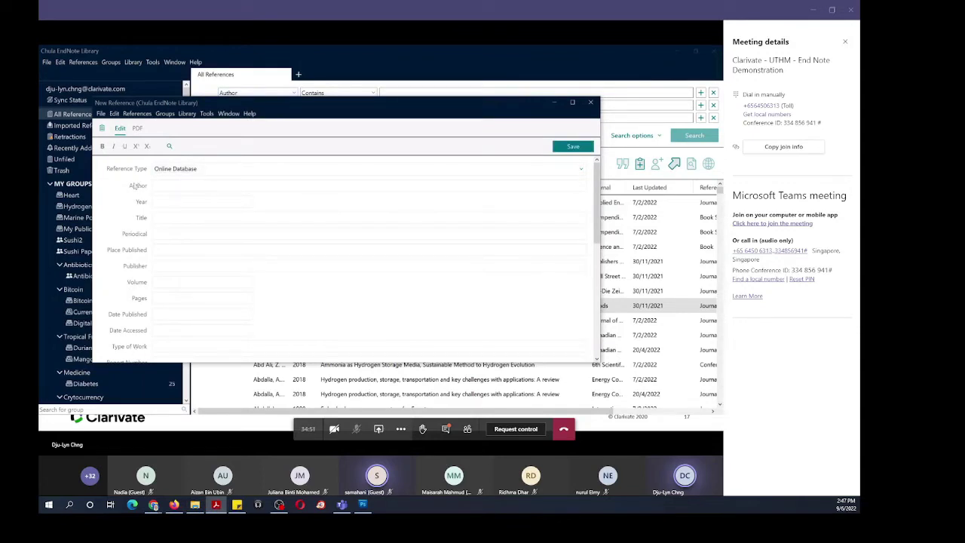
Examine the new reference's Online Database fields, switch its reference type to Case, and close the reference.
{"action": "scroll", "coordinate": [136, 331], "scroll_direction": "down", "scroll_amount": 2}
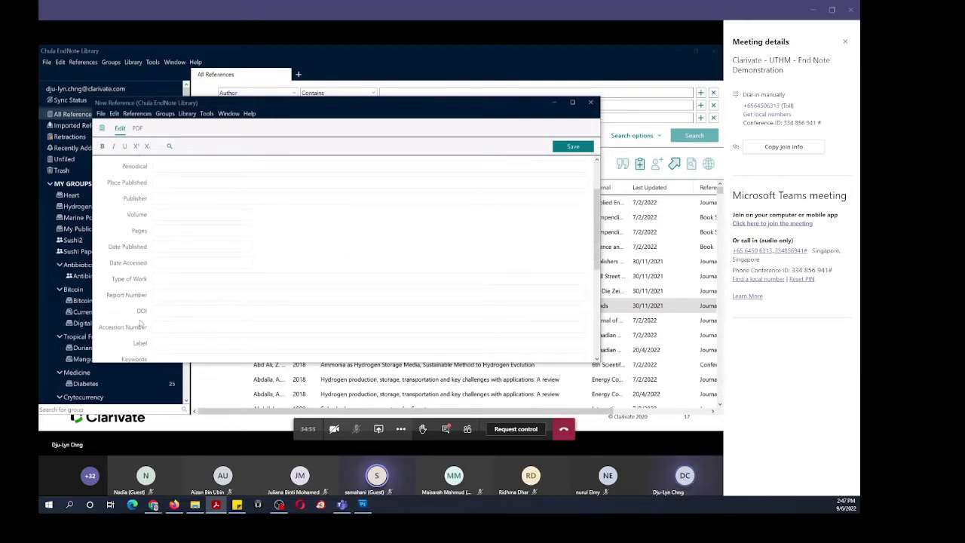
{"action": "scroll", "coordinate": [140, 323], "scroll_direction": "up", "scroll_amount": 2}
{"action": "left_click", "coordinate": [196, 159]}
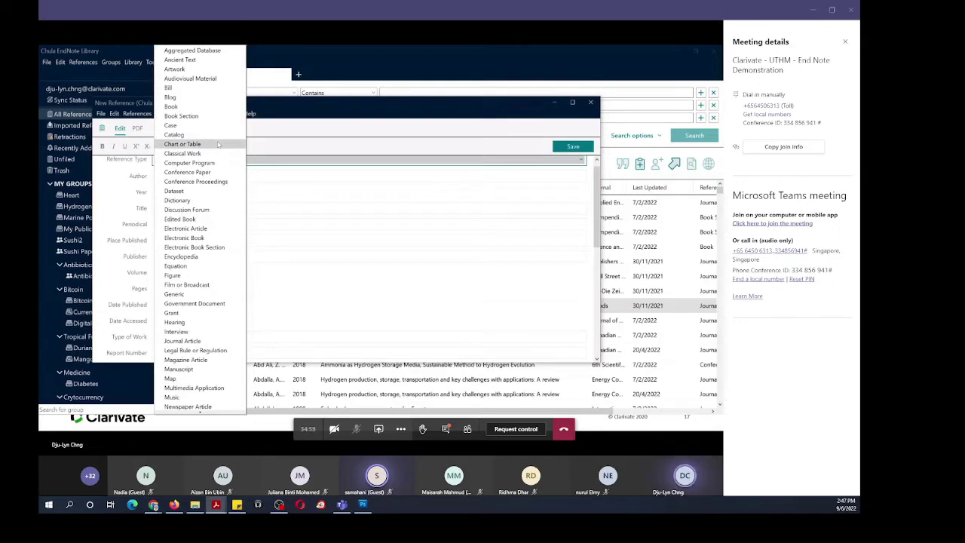
{"action": "left_click", "coordinate": [181, 125]}
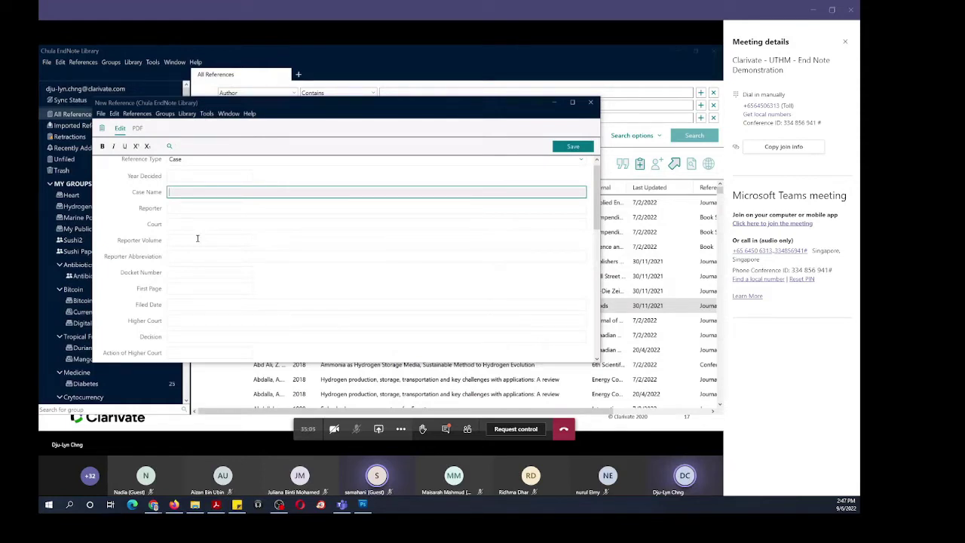
{"action": "scroll", "coordinate": [197, 238], "scroll_direction": "up", "scroll_amount": 1}
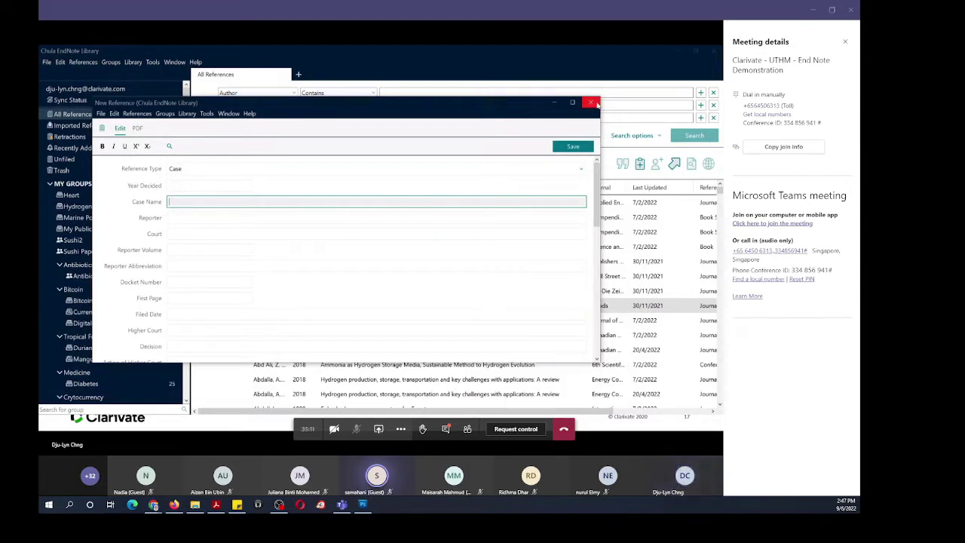
{"action": "left_click", "coordinate": [593, 102]}
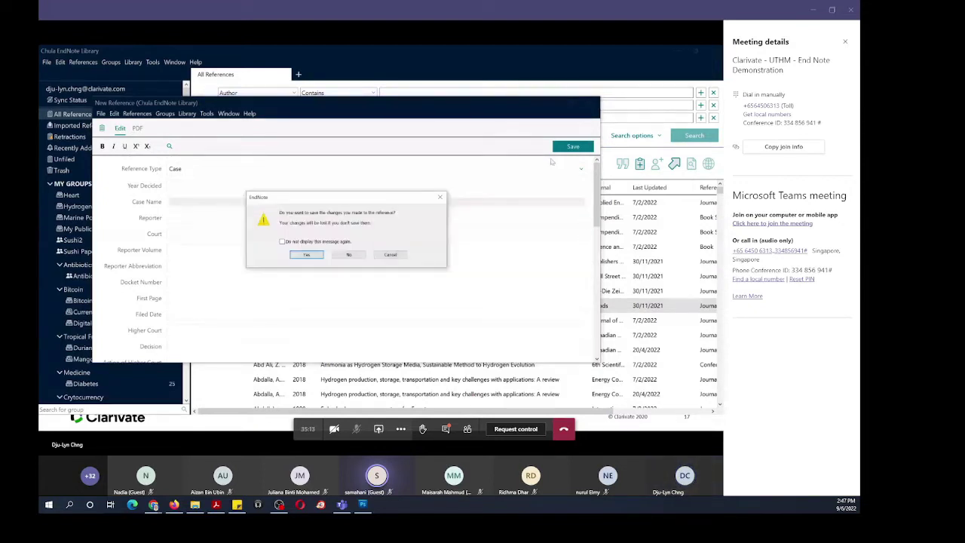
{"action": "key", "text": "Return"}
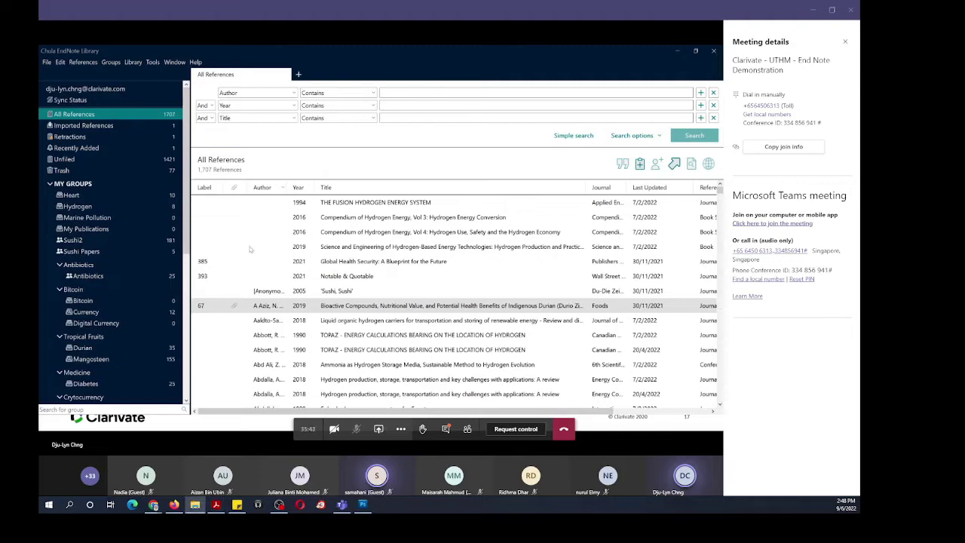
Browse the references in My Groups, the Antibiotics group, the Tropical Fruits group set, and its Durian and Mangosteen groups.
{"action": "left_click", "coordinate": [73, 184]}
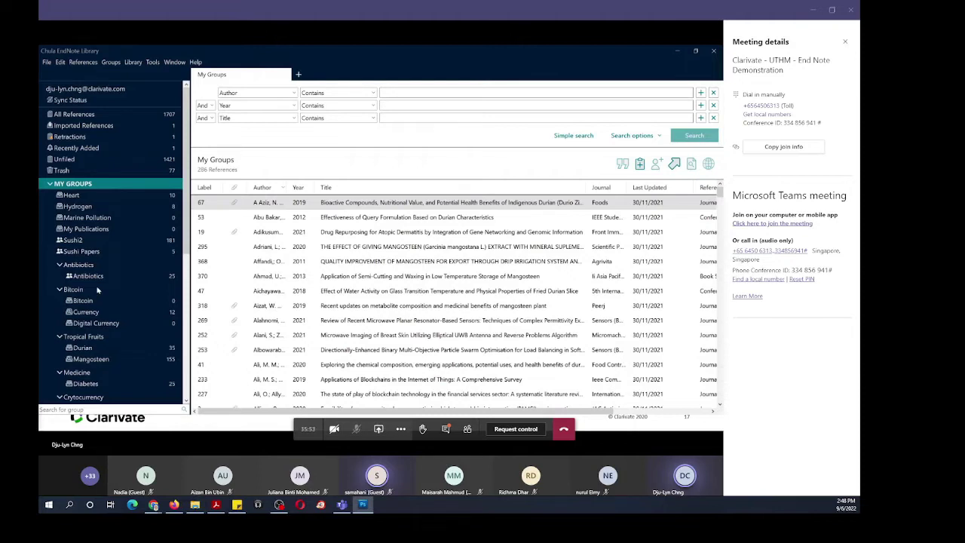
{"action": "scroll", "coordinate": [97, 290], "scroll_direction": "down", "scroll_amount": 1}
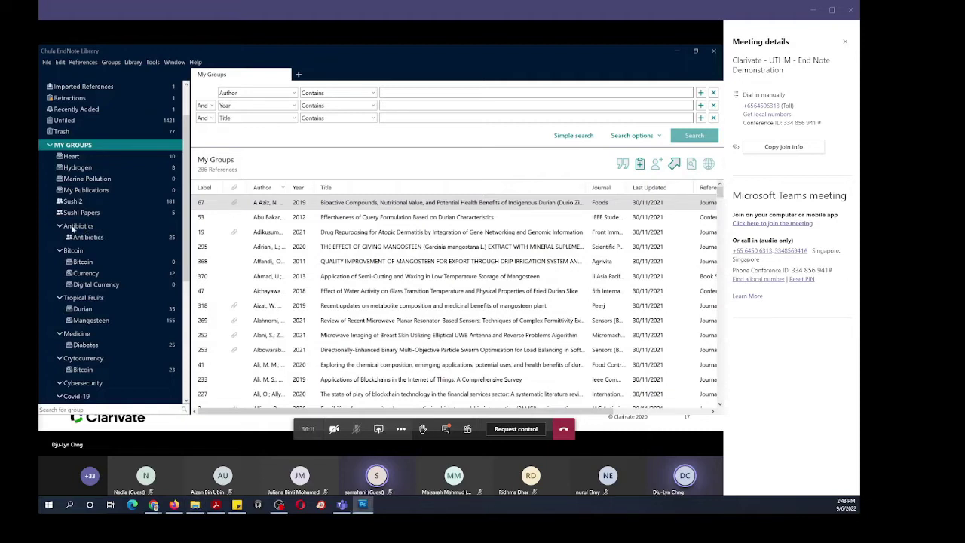
{"action": "left_click", "coordinate": [96, 238]}
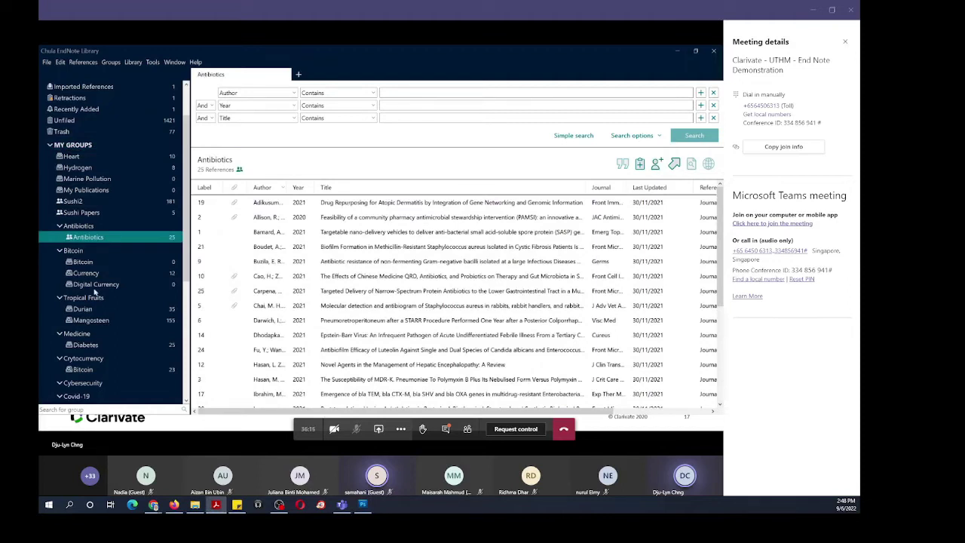
{"action": "scroll", "coordinate": [94, 291], "scroll_direction": "down", "scroll_amount": 2}
{"action": "left_click", "coordinate": [88, 240]}
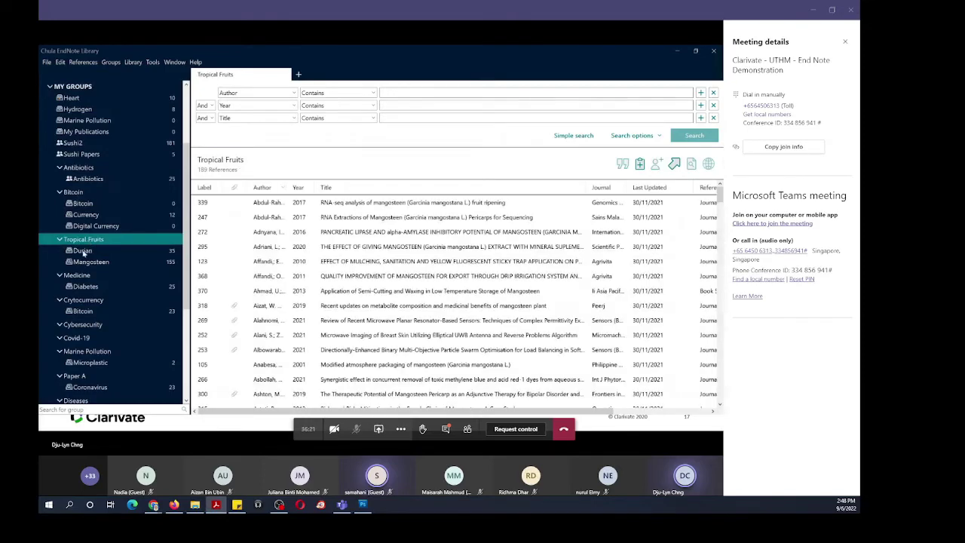
{"action": "left_click", "coordinate": [83, 252]}
{"action": "left_click", "coordinate": [95, 262]}
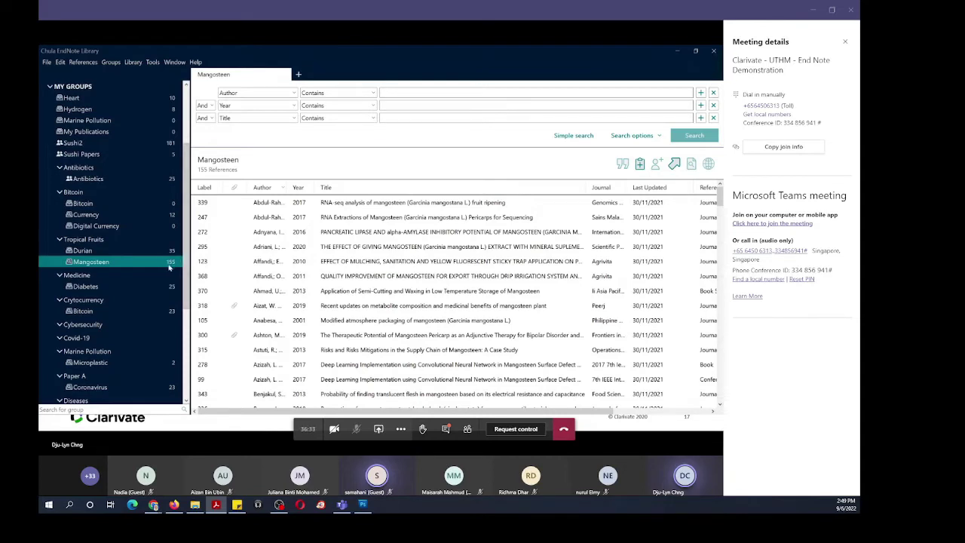
{"action": "scroll", "coordinate": [168, 267], "scroll_direction": "up", "scroll_amount": 3}
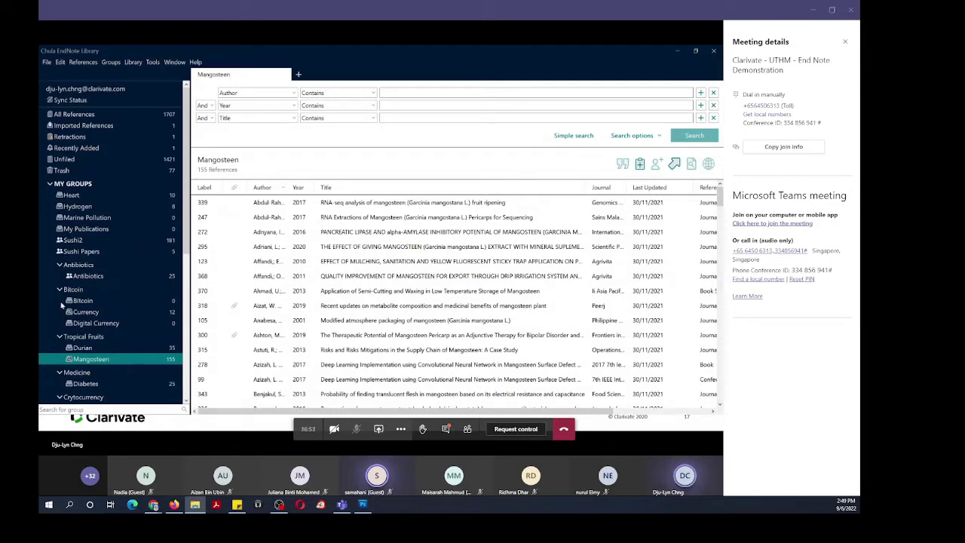
Add the "Compendium of Hydrogen Energy, Vol 4" reference from All References to the empty Bitcoin group in the Bitcoin set.
{"action": "scroll", "coordinate": [69, 305], "scroll_direction": "down", "scroll_amount": 1}
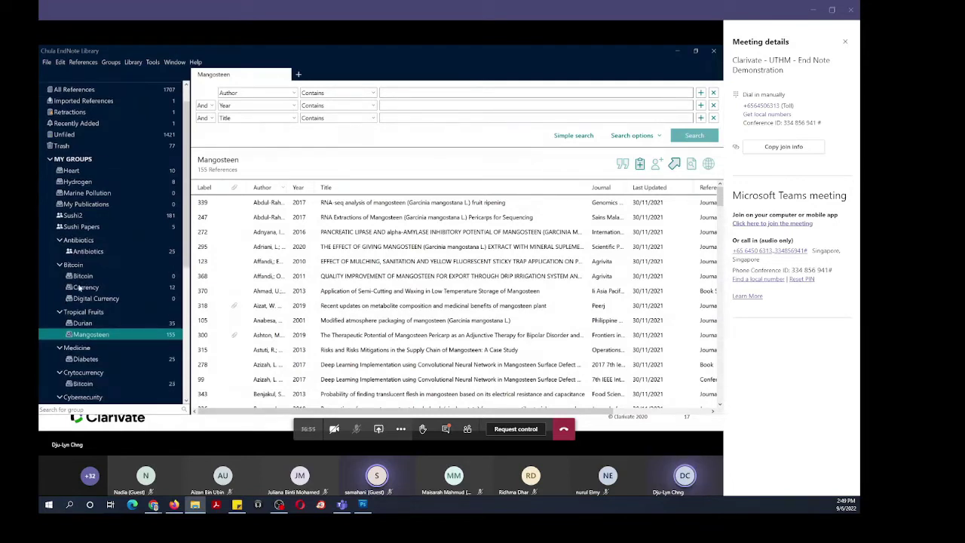
{"action": "left_click", "coordinate": [80, 279]}
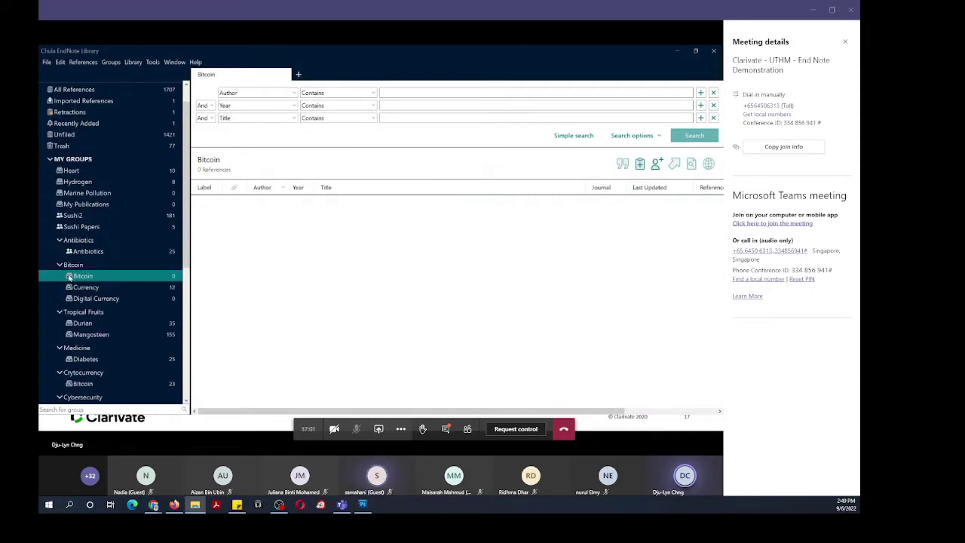
{"action": "scroll", "coordinate": [139, 114], "scroll_direction": "up", "scroll_amount": 1}
{"action": "left_click", "coordinate": [139, 115]}
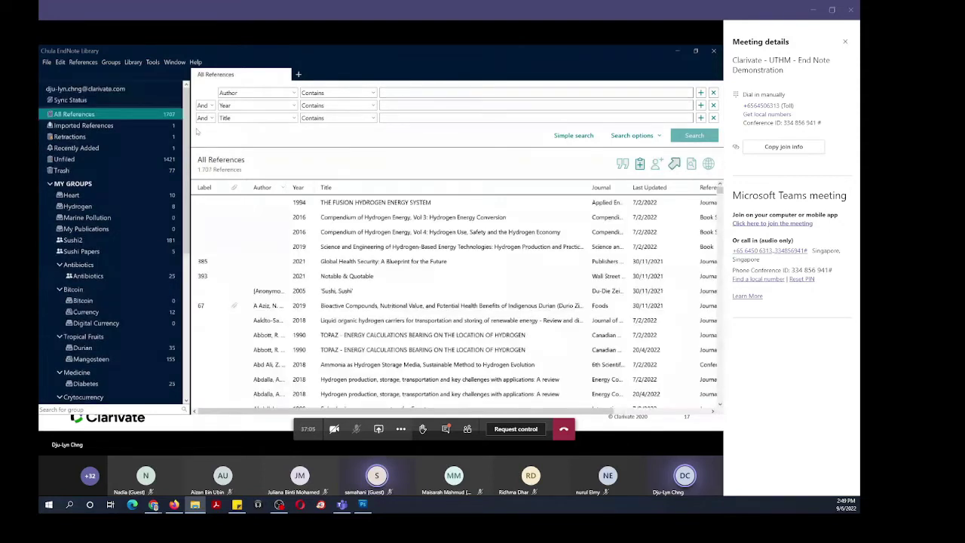
{"action": "left_click", "coordinate": [198, 231]}
{"action": "left_click_drag", "start_coordinate": [81, 303], "coordinate": [83, 303]}
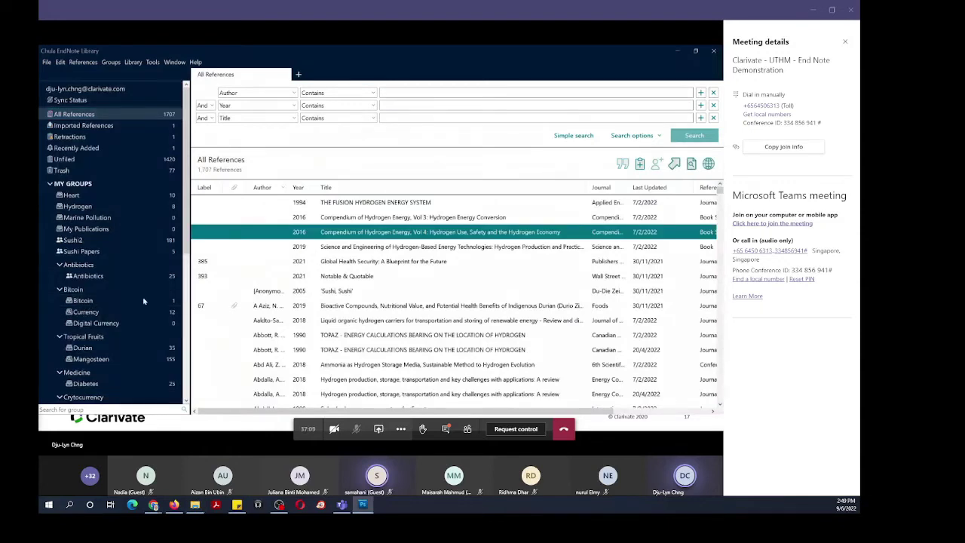
Display the Currency group and check the available search options, including Convert to Smart Group.
{"action": "left_click", "coordinate": [86, 312]}
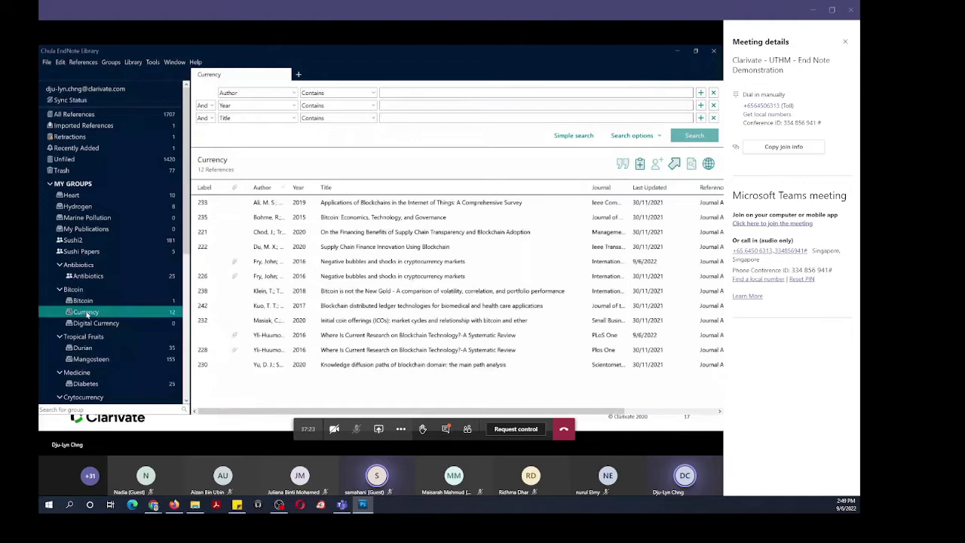
{"action": "left_click", "coordinate": [654, 137]}
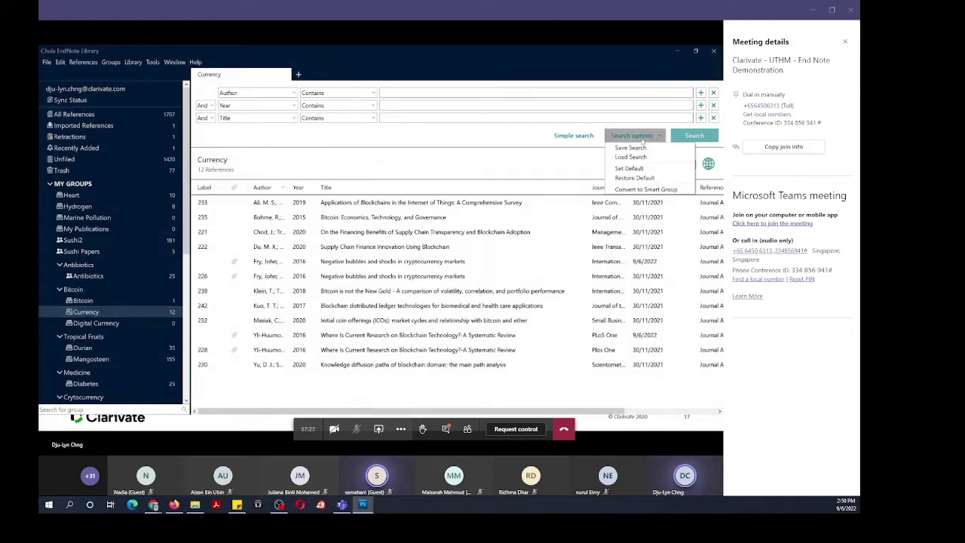
{"action": "left_click", "coordinate": [498, 148]}
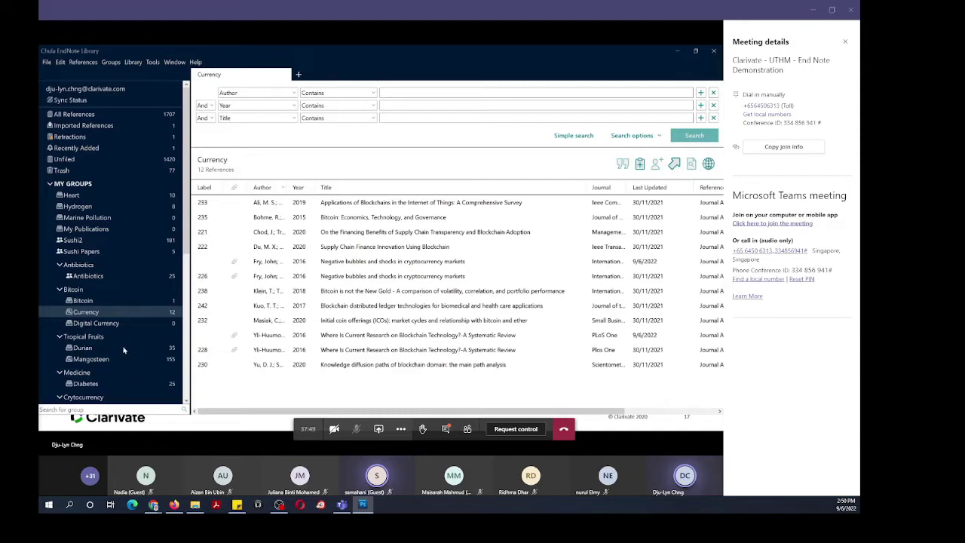
Review the Sushi Papers group's sharing members and permission options, close the sharing dialog, and display the Retractions group.
{"action": "scroll", "coordinate": [113, 340], "scroll_direction": "down", "scroll_amount": 1}
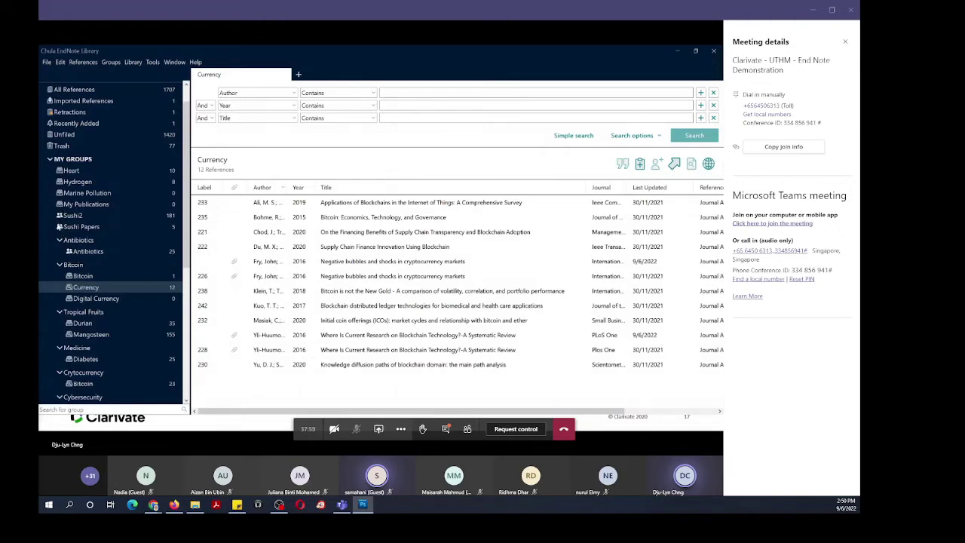
{"action": "left_click", "coordinate": [59, 227]}
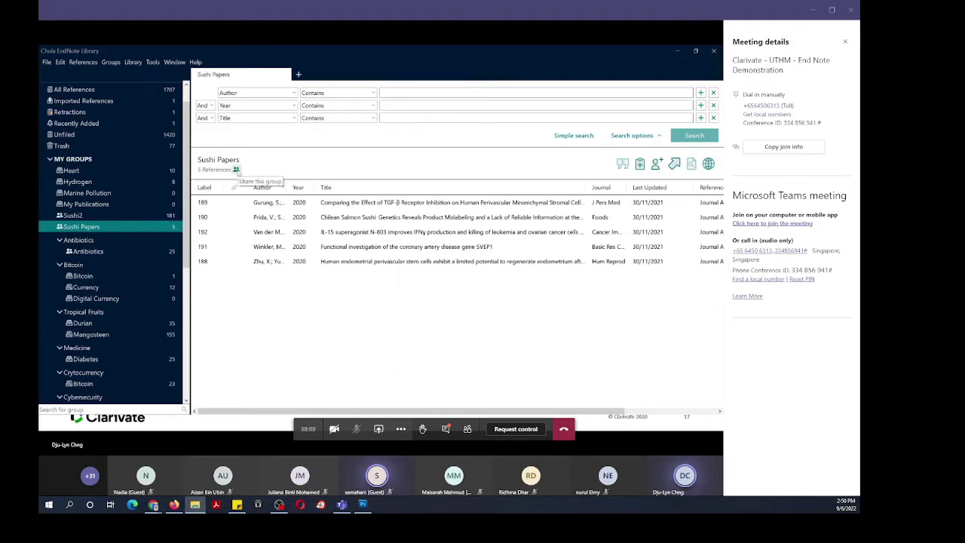
{"action": "left_click", "coordinate": [236, 170]}
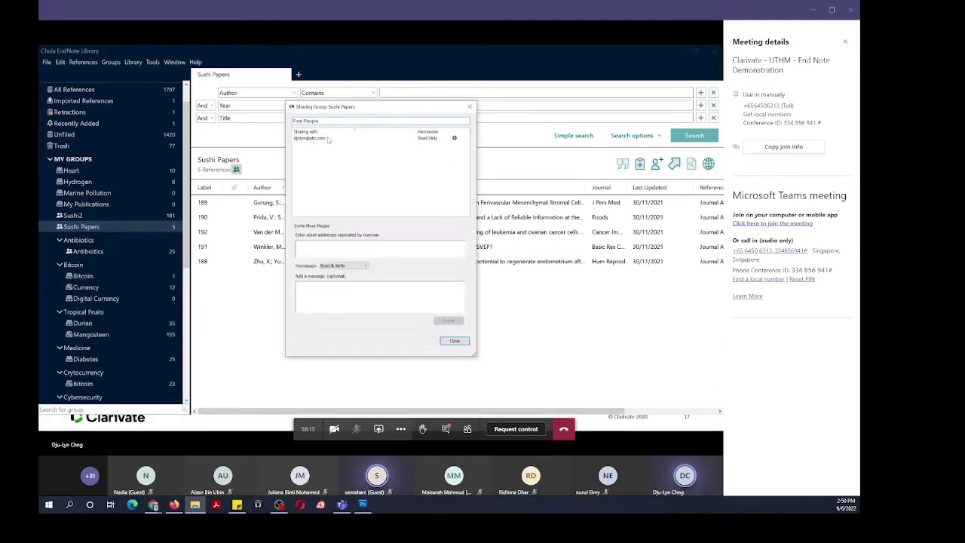
{"action": "left_click", "coordinate": [321, 140]}
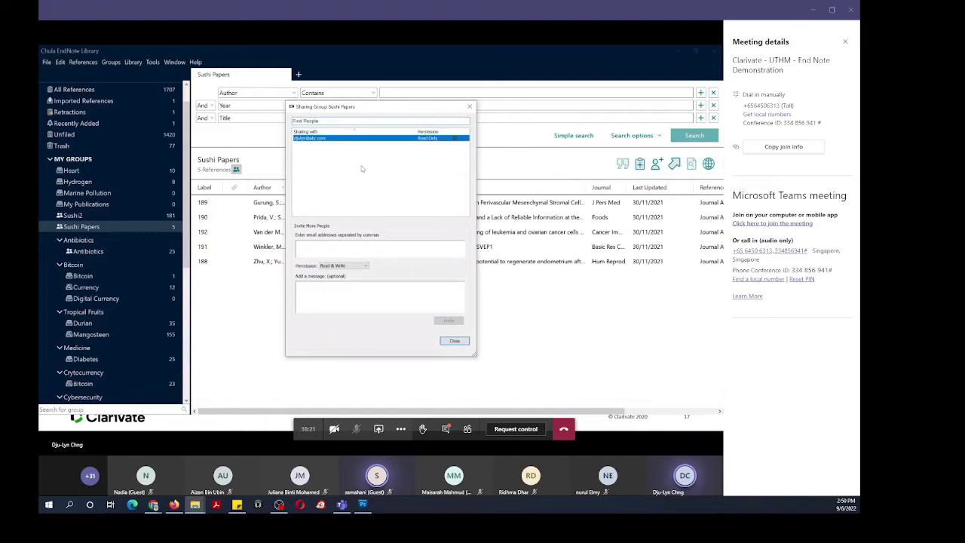
{"action": "left_click", "coordinate": [361, 266]}
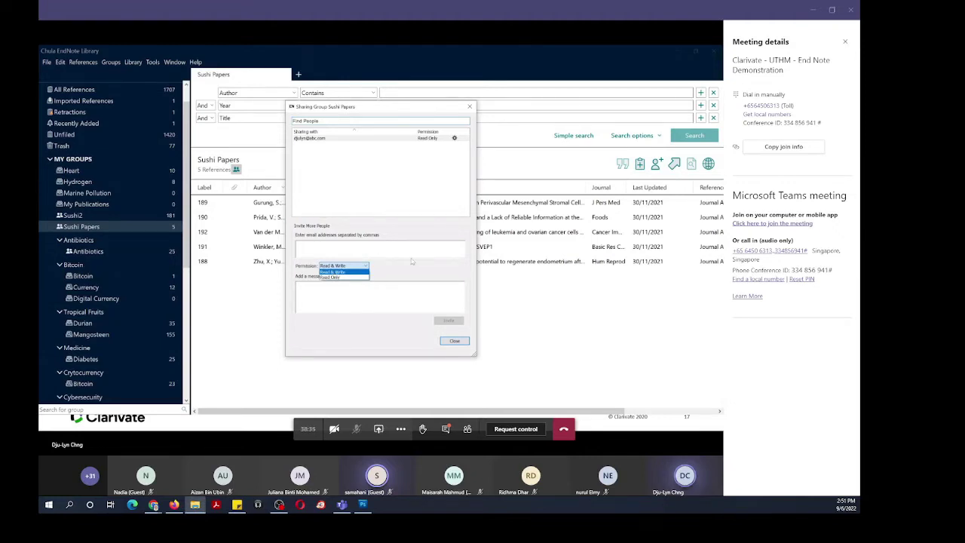
{"action": "left_click", "coordinate": [468, 108]}
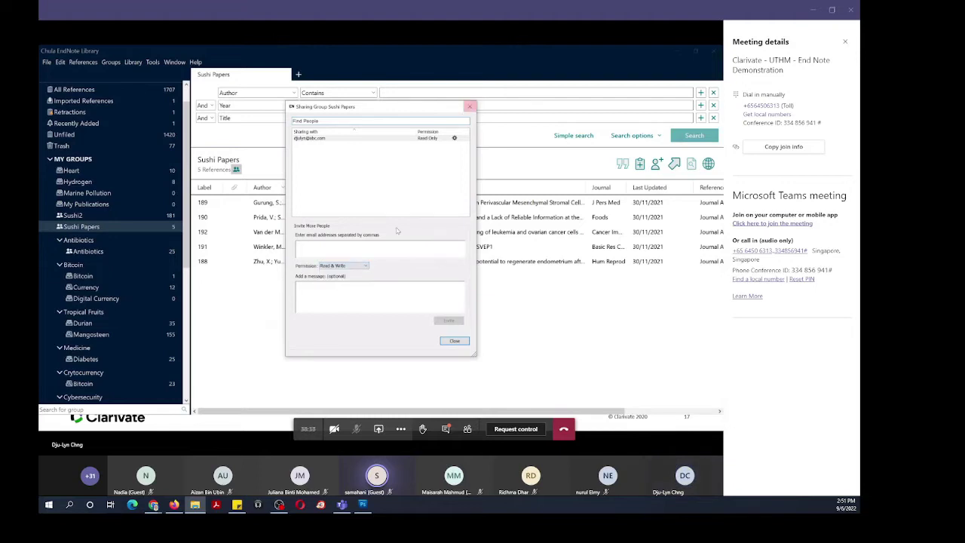
{"action": "left_click", "coordinate": [454, 341]}
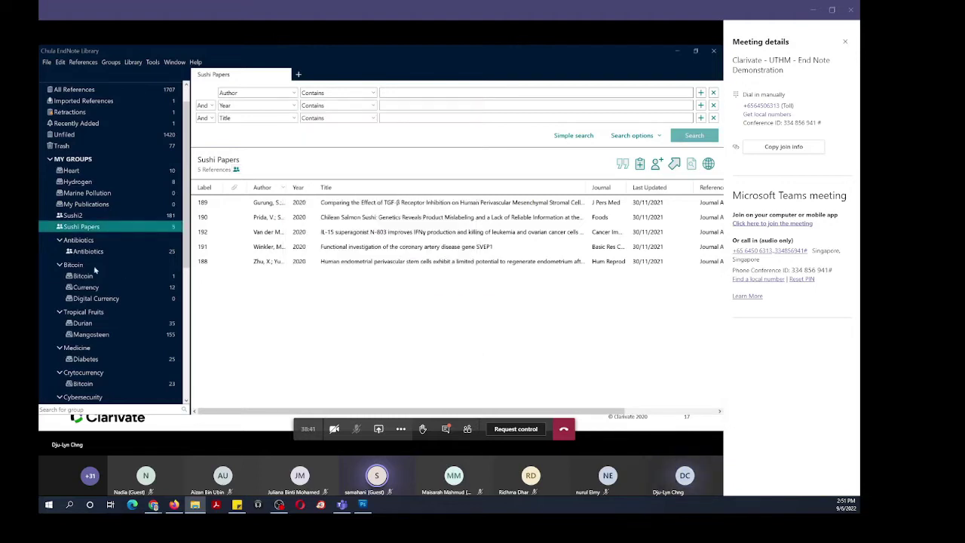
{"action": "scroll", "coordinate": [128, 323], "scroll_direction": "up", "scroll_amount": 1}
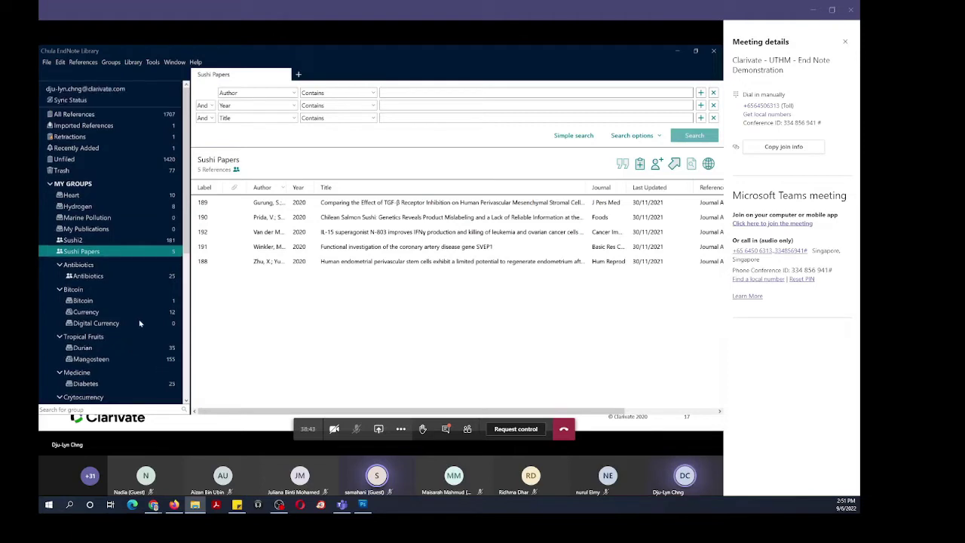
{"action": "left_click", "coordinate": [64, 138]}
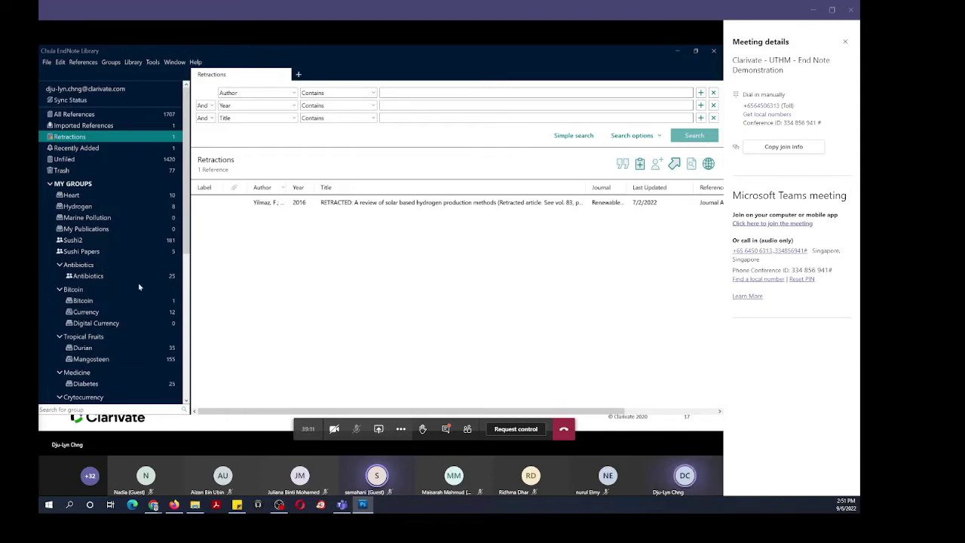
Try to create a citation report for the Sushi2 group, reload the report page, and close its browser tab.
{"action": "left_click", "coordinate": [75, 240]}
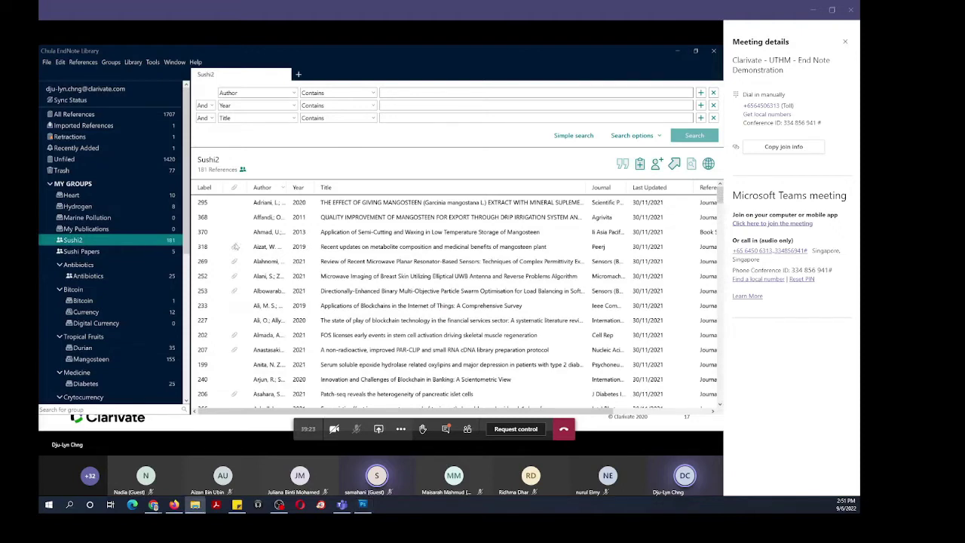
{"action": "right_click", "coordinate": [126, 244]}
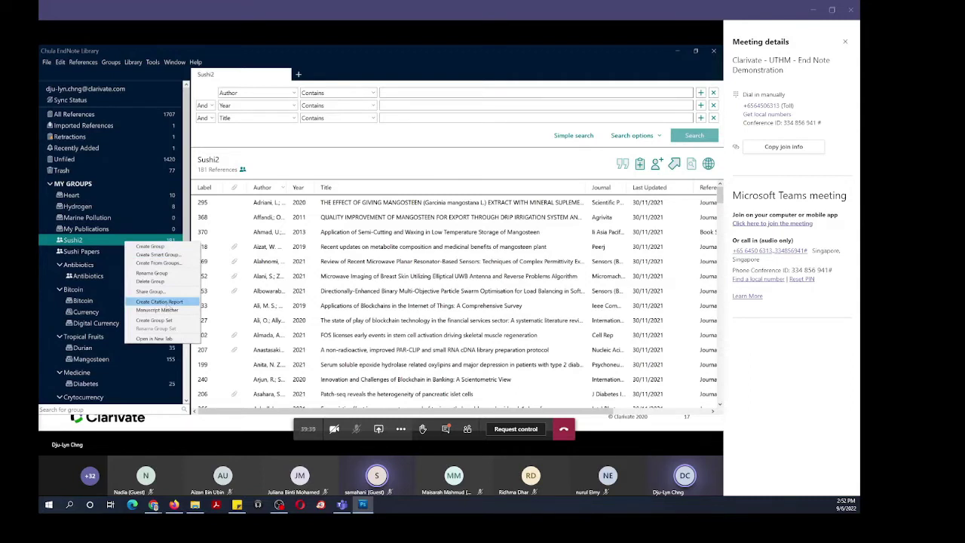
{"action": "left_click", "coordinate": [159, 302]}
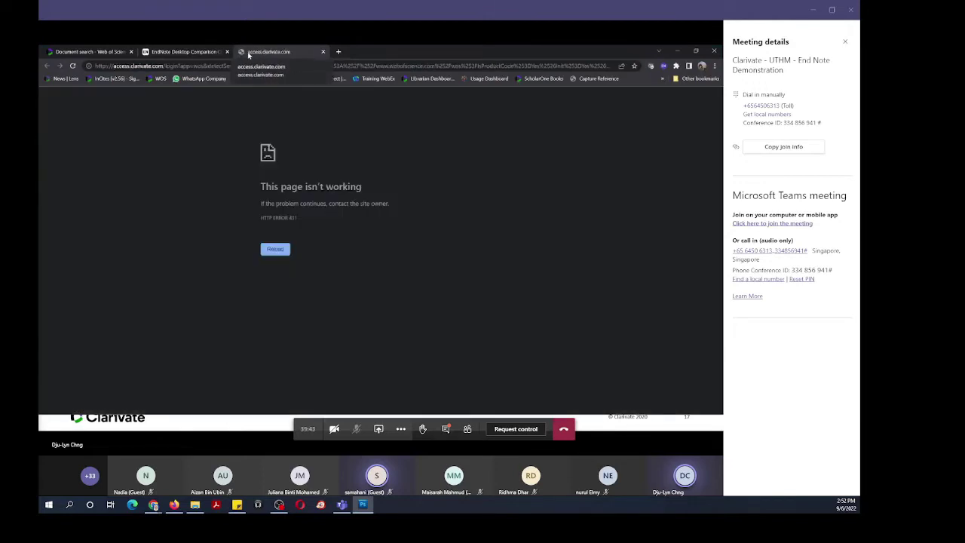
{"action": "left_click", "coordinate": [275, 252]}
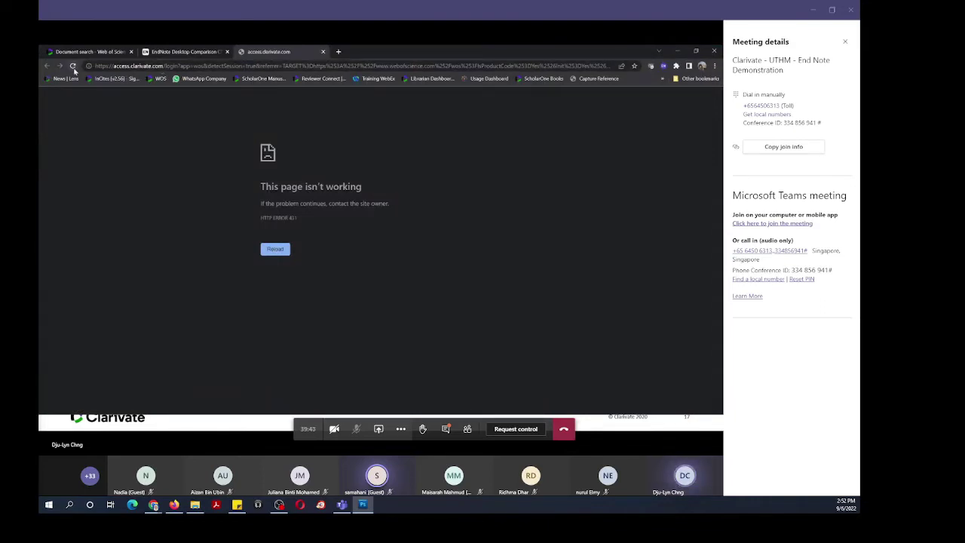
{"action": "left_click", "coordinate": [323, 51]}
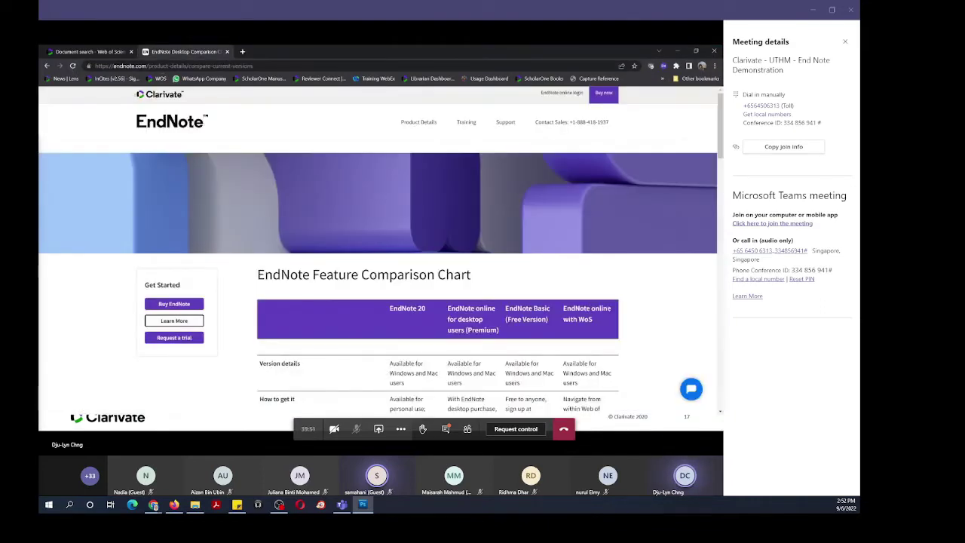
Switch back to EndNote and display the Currency group in the Bitcoin group set.
{"action": "key", "text": "super"}
{"action": "key", "text": "alt+Tab"}
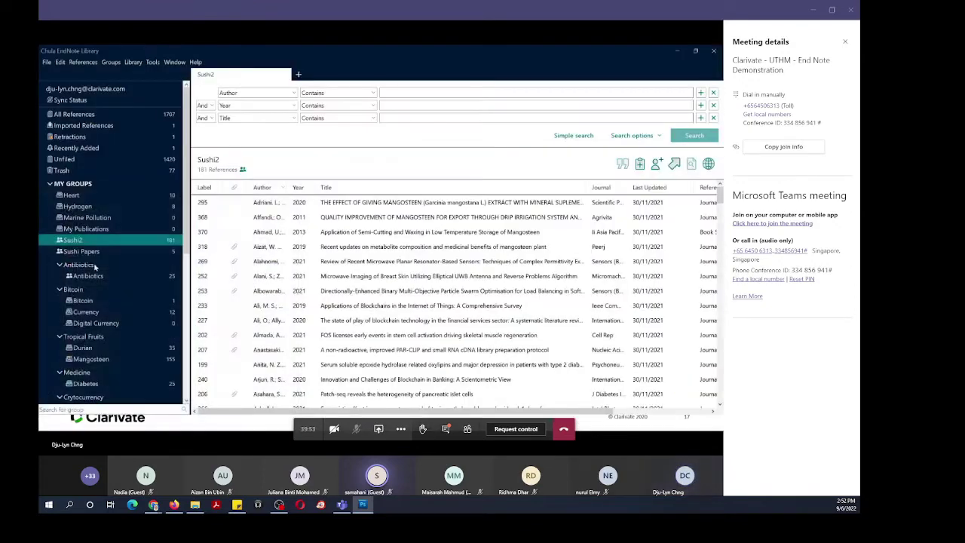
{"action": "left_click", "coordinate": [108, 314]}
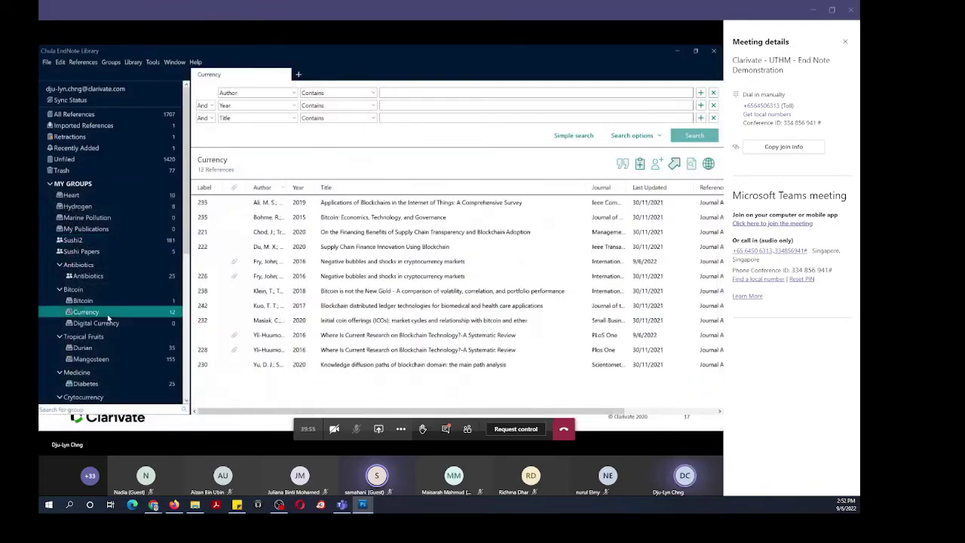
Select all references in the Currency group and create a citation report for the group.
{"action": "left_click", "coordinate": [273, 207]}
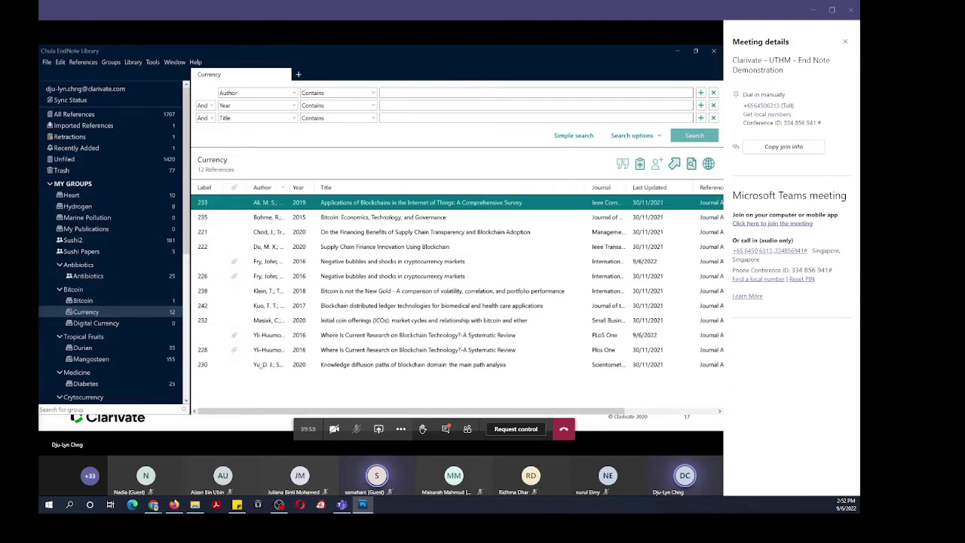
{"action": "key", "text": "ctrl+a"}
{"action": "key", "text": "shift+F10"}
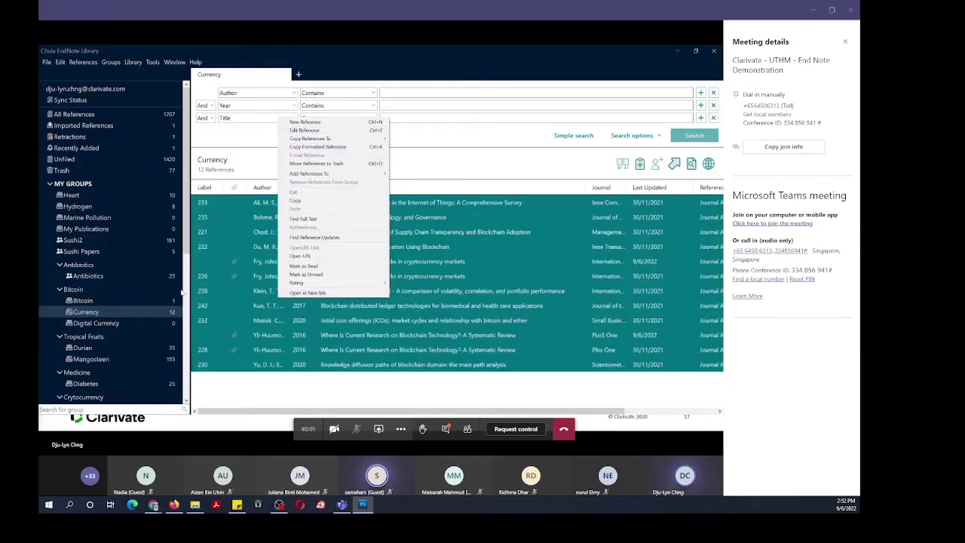
{"action": "right_click", "coordinate": [150, 316]}
{"action": "left_click", "coordinate": [189, 271]}
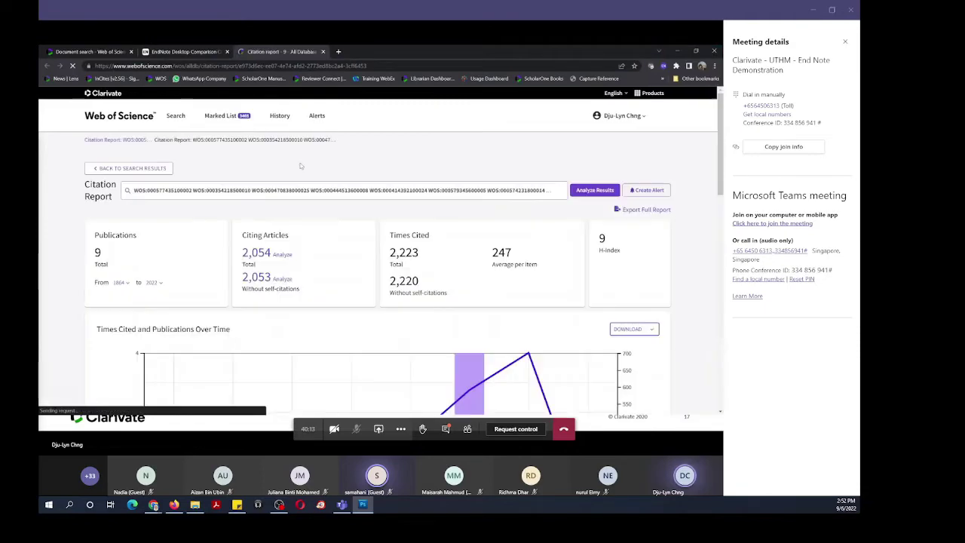
Review the citation report's chart of citations and publications over time and its list of cited publications.
{"action": "scroll", "coordinate": [136, 309], "scroll_direction": "down", "scroll_amount": 4}
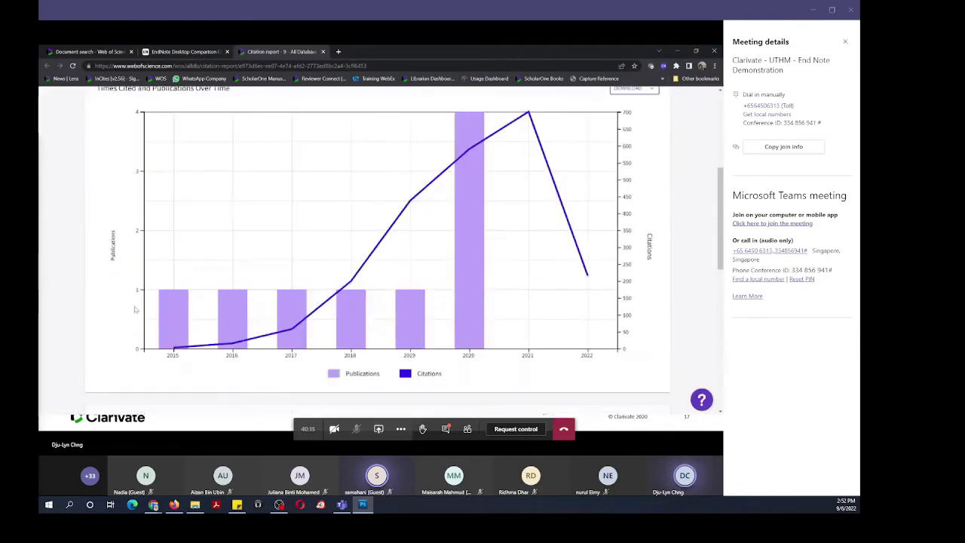
{"action": "scroll", "coordinate": [347, 286], "scroll_direction": "down", "scroll_amount": 3}
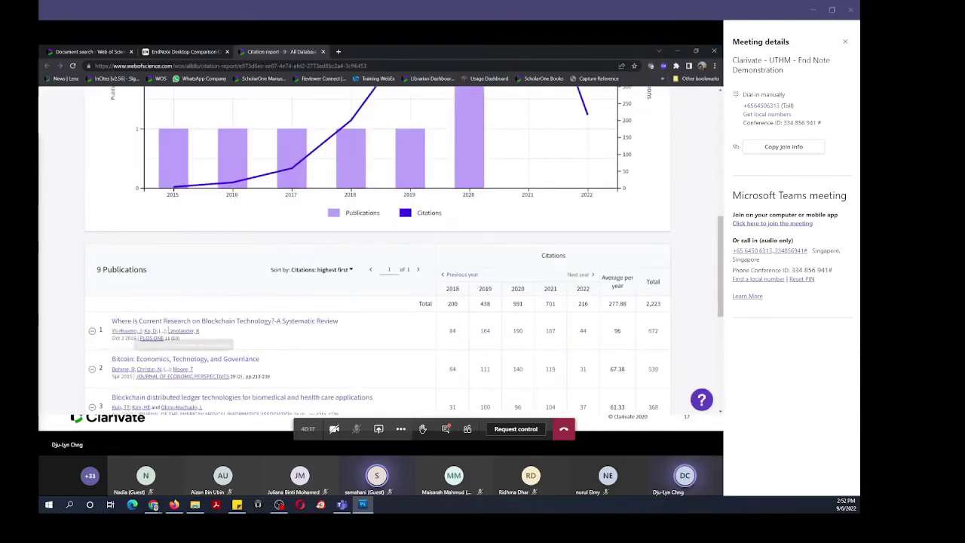
{"action": "scroll", "coordinate": [85, 302], "scroll_direction": "down", "scroll_amount": 3}
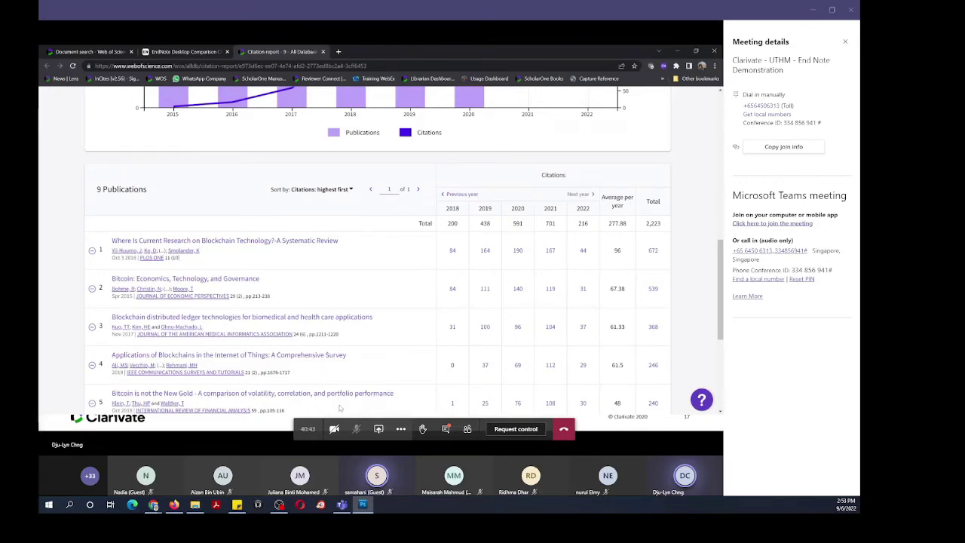
{"action": "scroll", "coordinate": [339, 408], "scroll_direction": "up", "scroll_amount": 10}
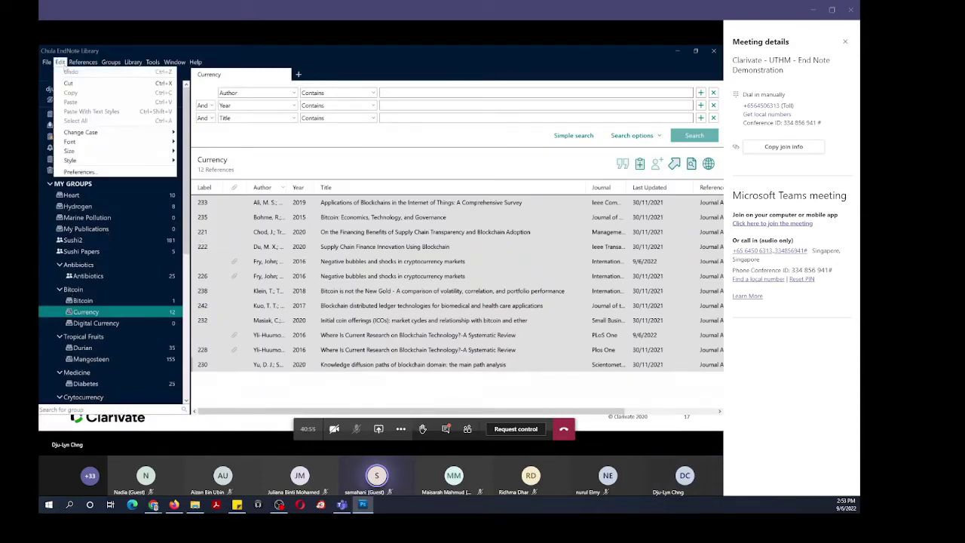
Switch back to EndNote, open its preferences and review the display fields for the library window.
{"action": "left_click", "coordinate": [78, 172]}
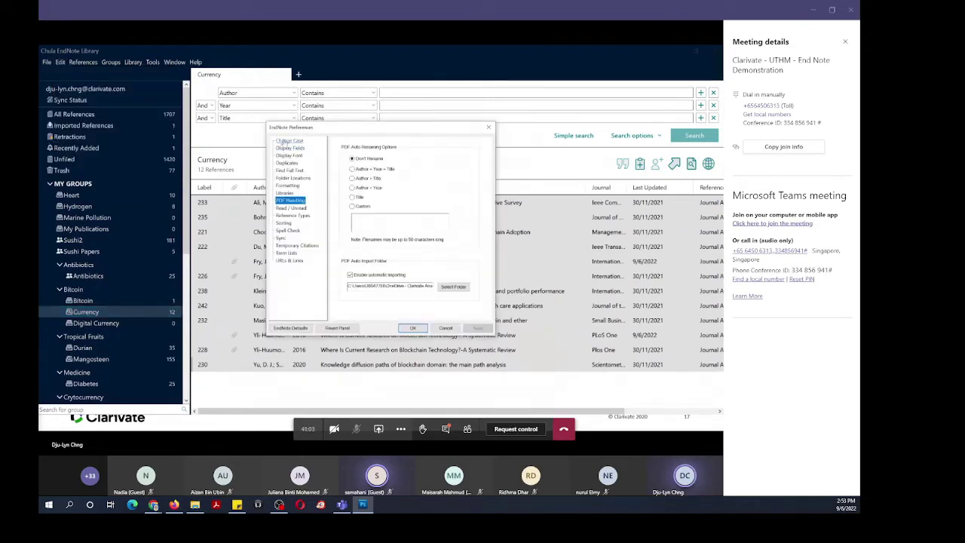
{"action": "left_click", "coordinate": [285, 142]}
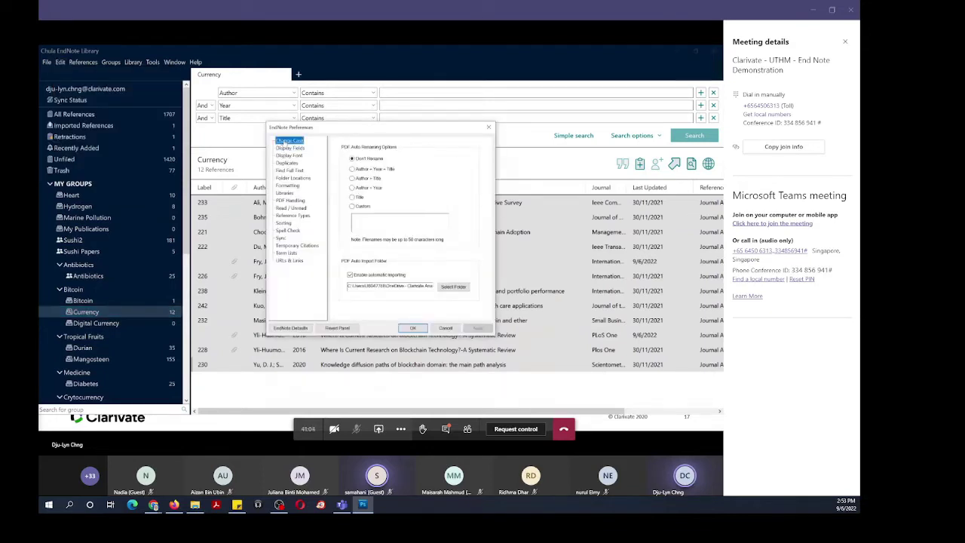
{"action": "left_click", "coordinate": [291, 149]}
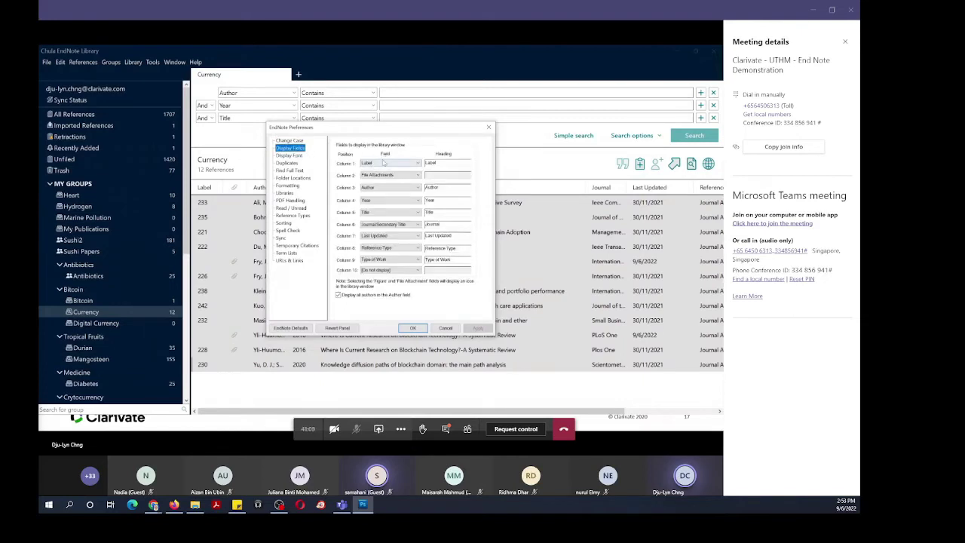
Preview the Large, Largest and Default display font sizes in the preferences, leaving Large selected.
{"action": "left_click", "coordinate": [289, 155]}
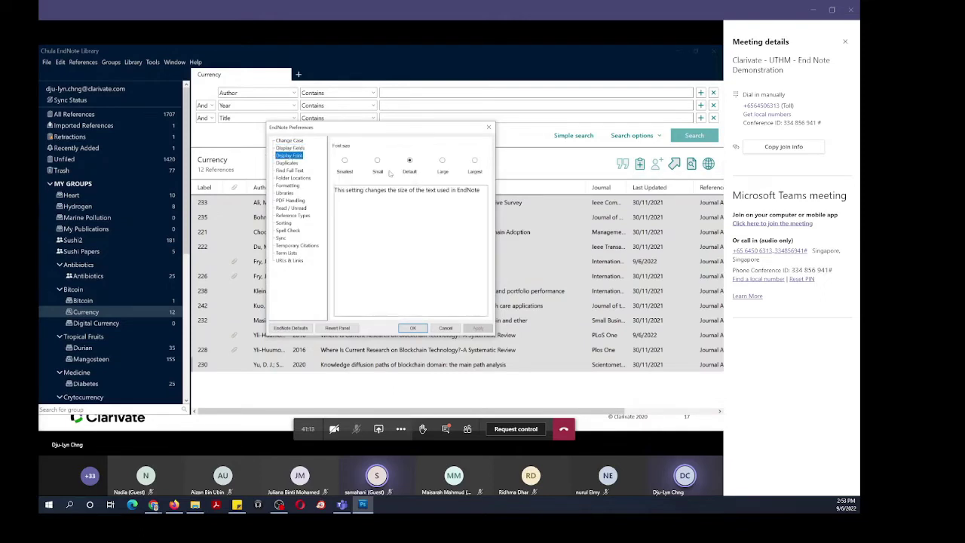
{"action": "left_click", "coordinate": [442, 161]}
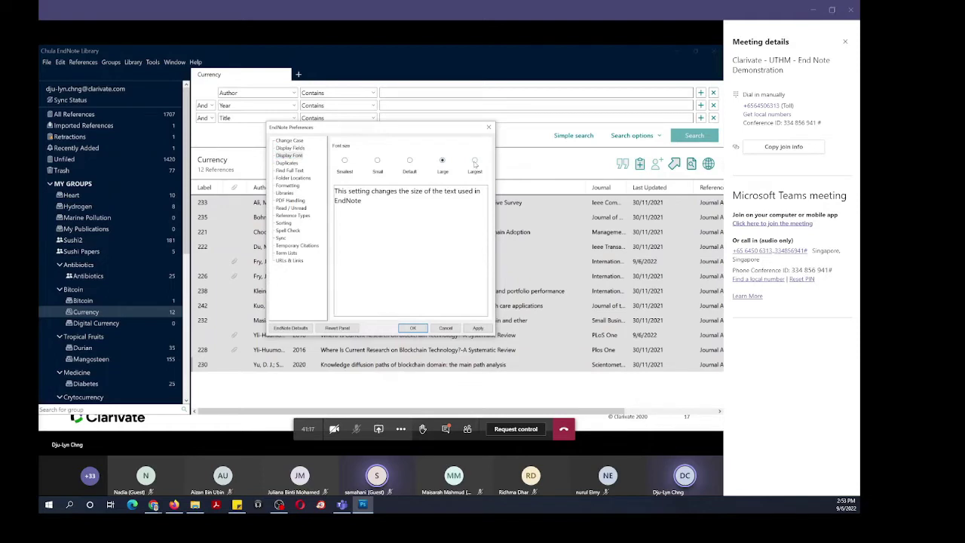
{"action": "left_click", "coordinate": [475, 161]}
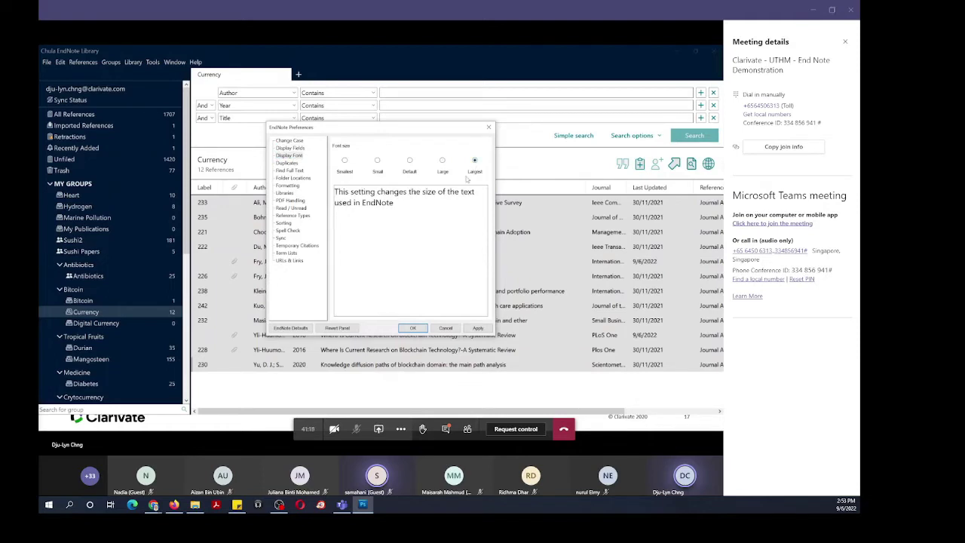
{"action": "left_click", "coordinate": [442, 161]}
{"action": "left_click", "coordinate": [411, 162]}
{"action": "left_click", "coordinate": [442, 161]}
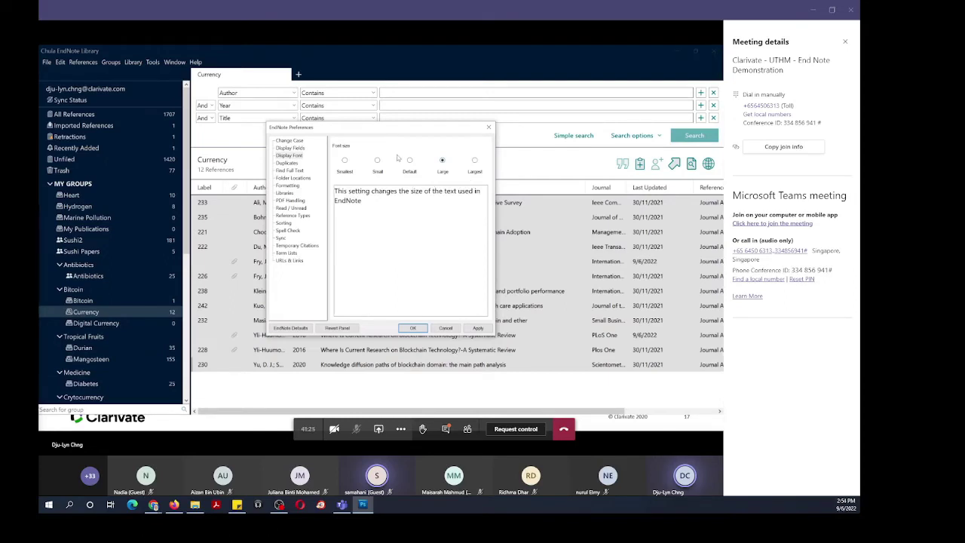
Examine the duplicate comparison fields and the Find Full Text options, including the authentication URL field.
{"action": "left_click", "coordinate": [287, 163]}
{"action": "scroll", "coordinate": [400, 173], "scroll_direction": "down", "scroll_amount": 5}
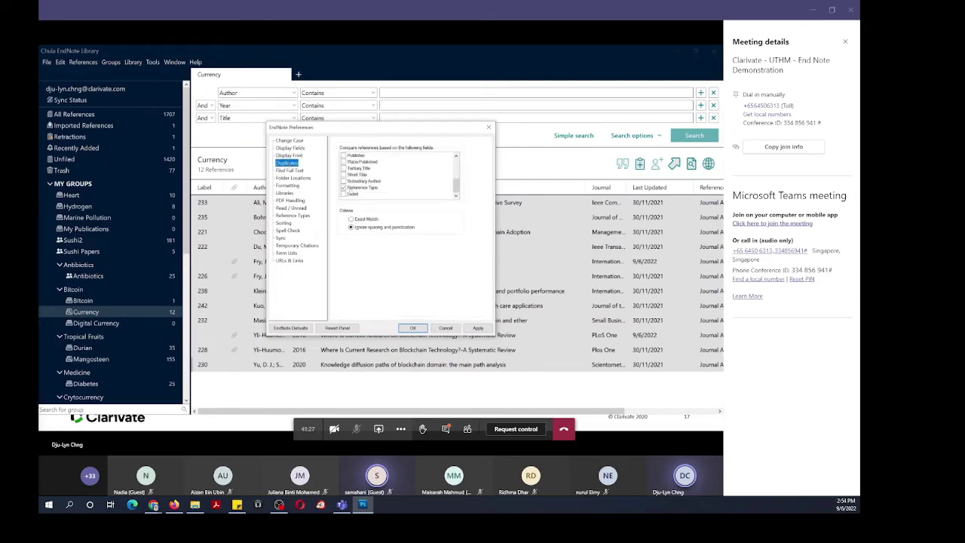
{"action": "scroll", "coordinate": [369, 161], "scroll_direction": "up", "scroll_amount": 3}
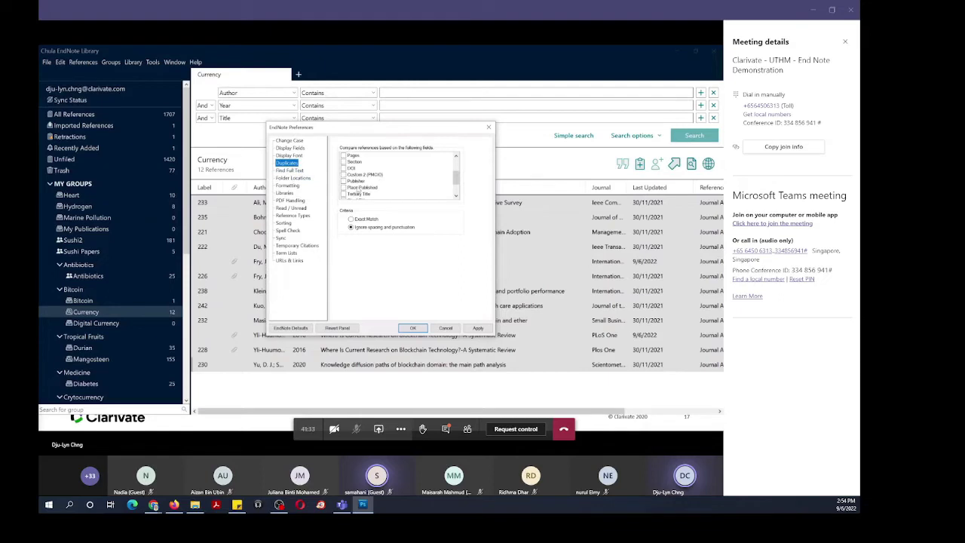
{"action": "left_click", "coordinate": [291, 172]}
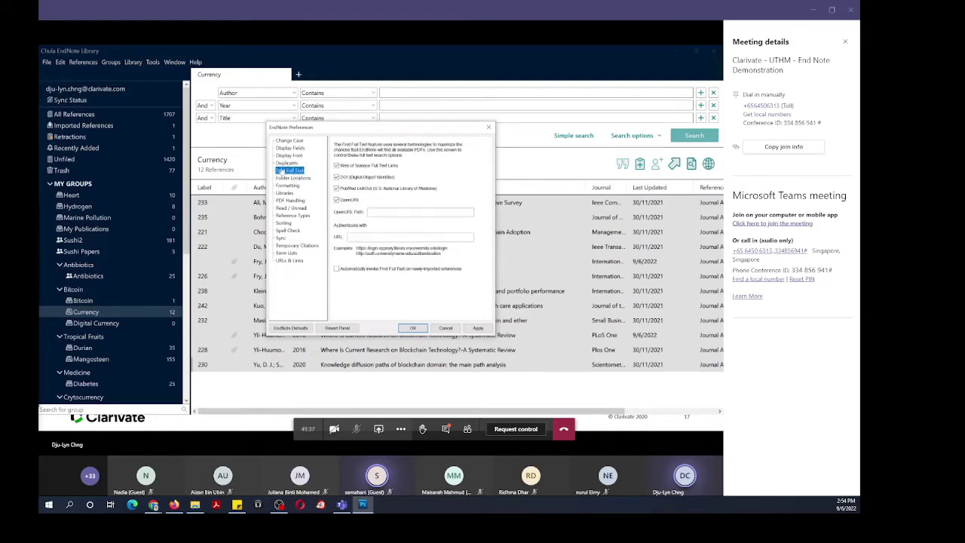
{"action": "left_click", "coordinate": [357, 238]}
{"action": "left_click", "coordinate": [417, 238]}
Review the Folder Locations, Libraries, PDF Handling and Sync preferences, and close the preferences without applying changes.
{"action": "left_click", "coordinate": [292, 179]}
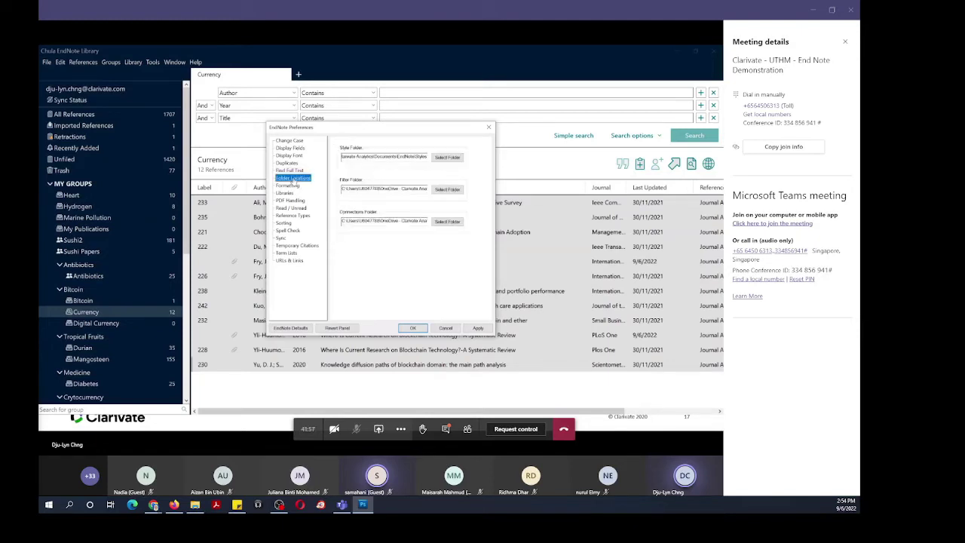
{"action": "left_click", "coordinate": [285, 193]}
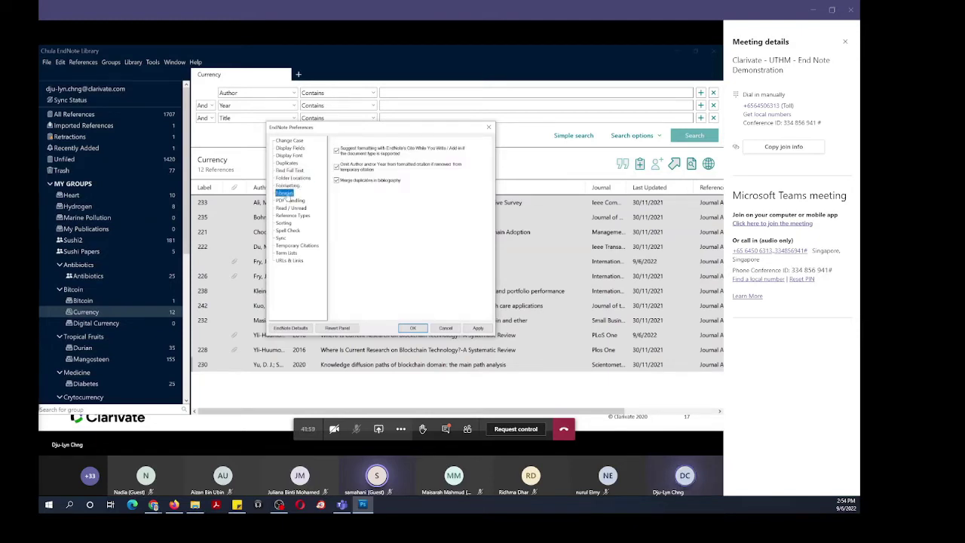
{"action": "left_click", "coordinate": [290, 200]}
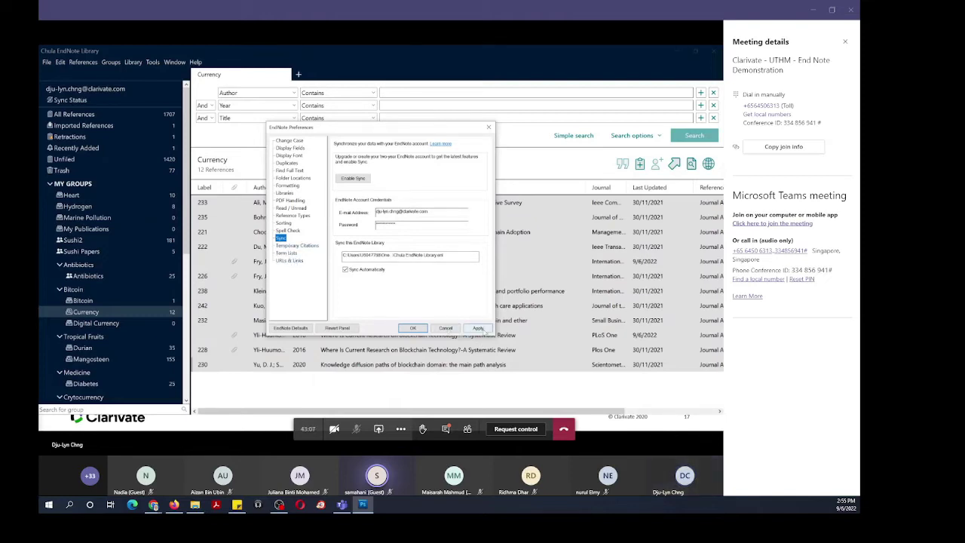
{"action": "left_click", "coordinate": [446, 328]}
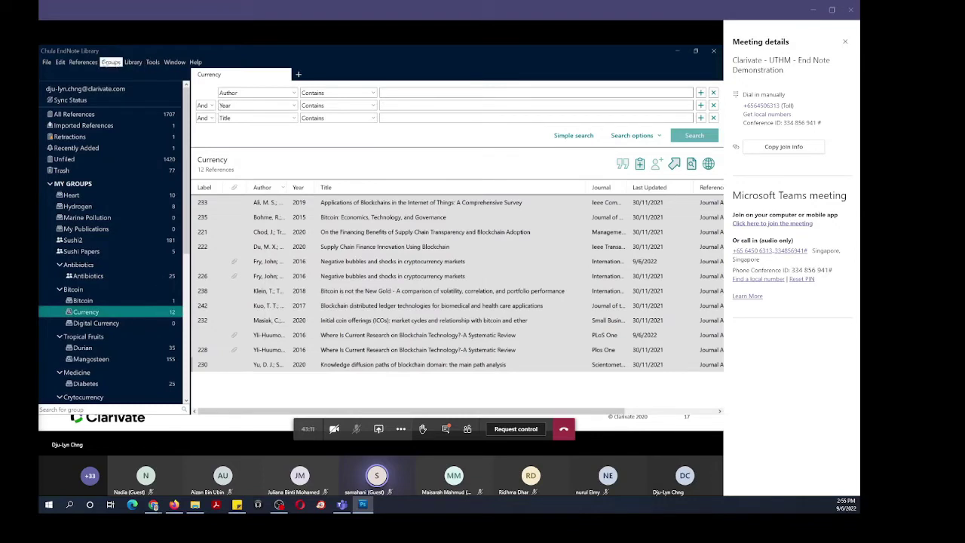
Launch Manuscript Matcher for the Currency group and check the citations included in the search.
{"action": "left_click", "coordinate": [111, 63]}
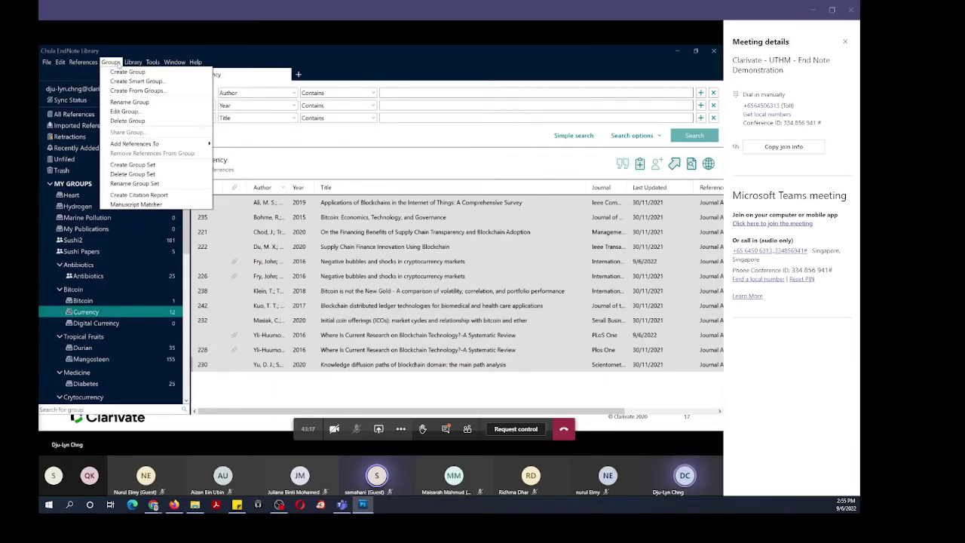
{"action": "left_click", "coordinate": [146, 317]}
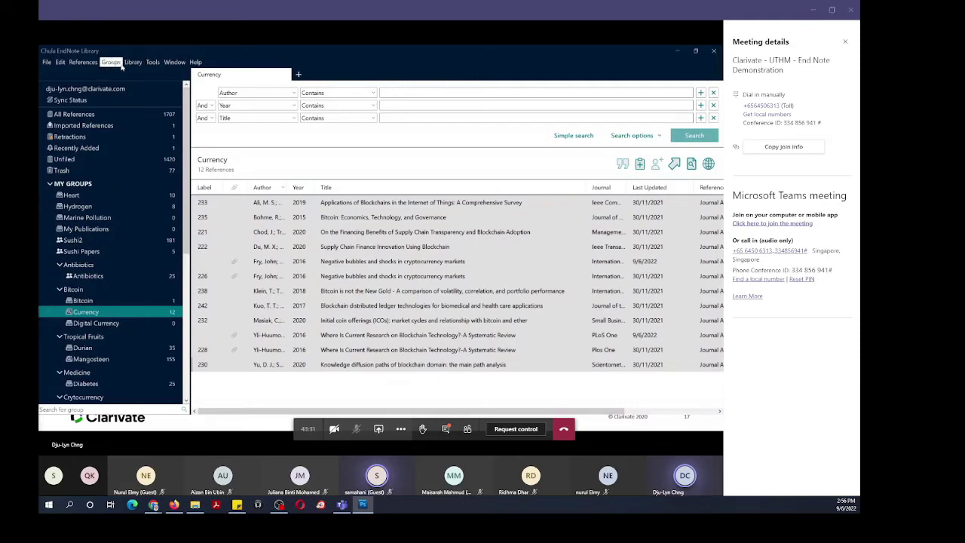
{"action": "right_click", "coordinate": [118, 316]}
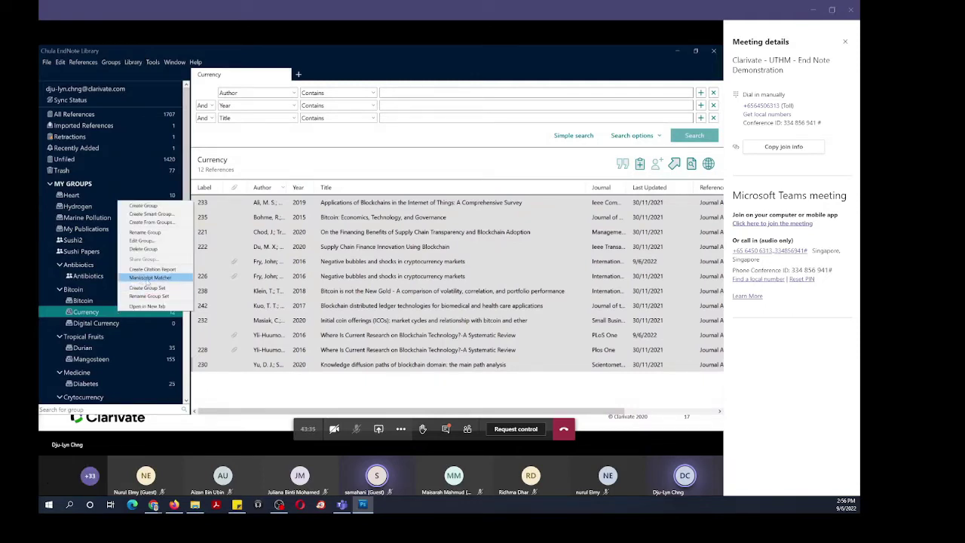
{"action": "left_click", "coordinate": [149, 278]}
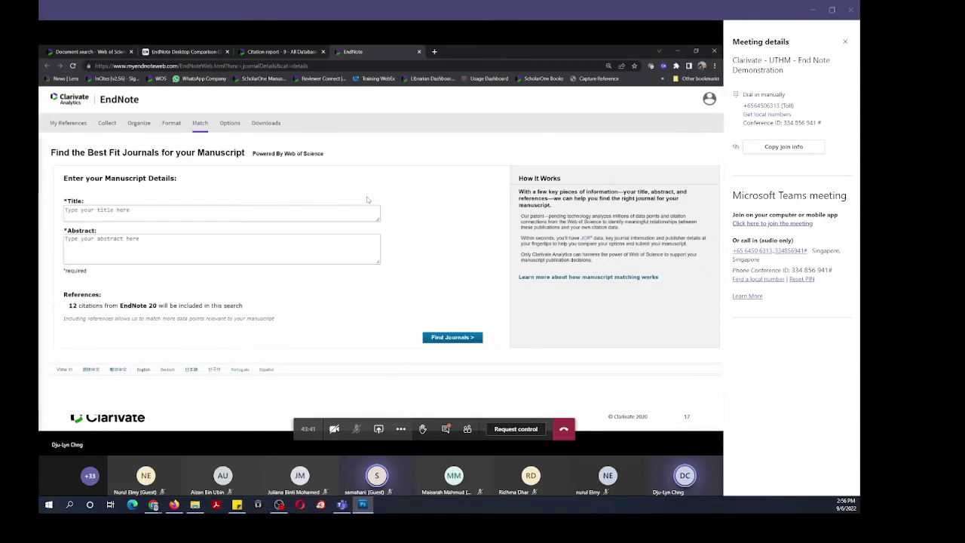
{"action": "left_click_drag", "start_coordinate": [70, 306], "coordinate": [246, 307]}
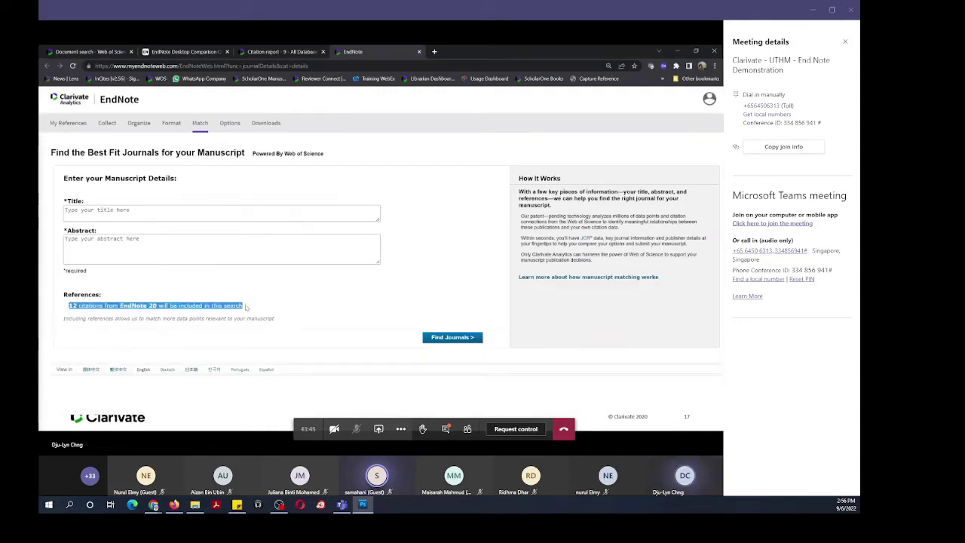
Enter "sdfasgfg" as the manuscript title and "afgasdhsah" as the abstract, and find matching journals.
{"action": "left_click", "coordinate": [149, 211]}
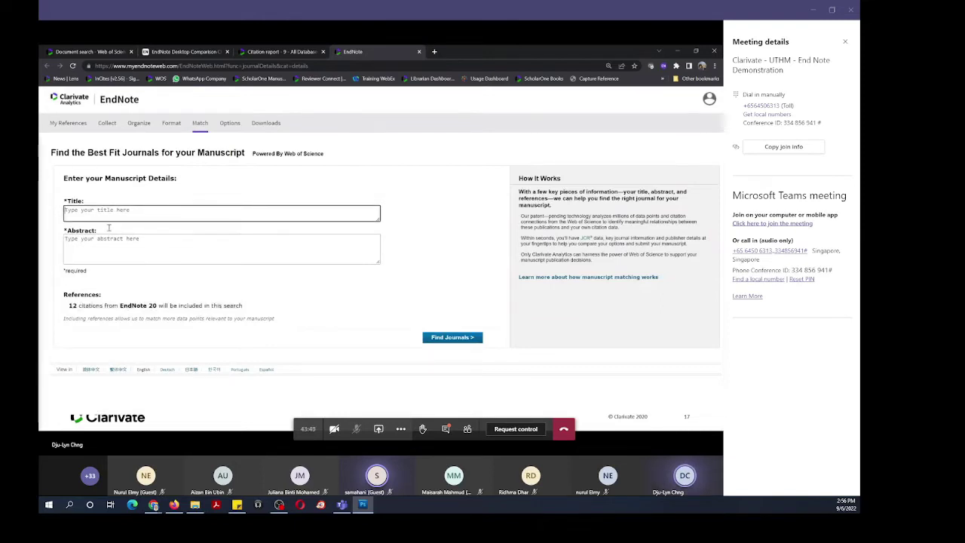
{"action": "left_click", "coordinate": [136, 246]}
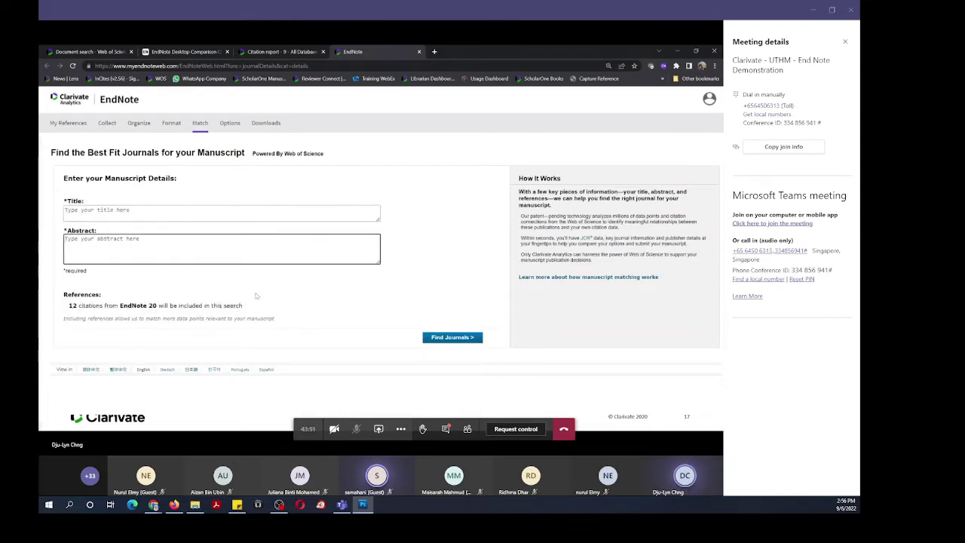
{"action": "key", "text": "shift+Tab"}
{"action": "type", "text": "sdfasgfg"}
{"action": "key", "text": "Tab"}
{"action": "type", "text": "afgasdhsah"}
{"action": "left_click", "coordinate": [450, 338]}
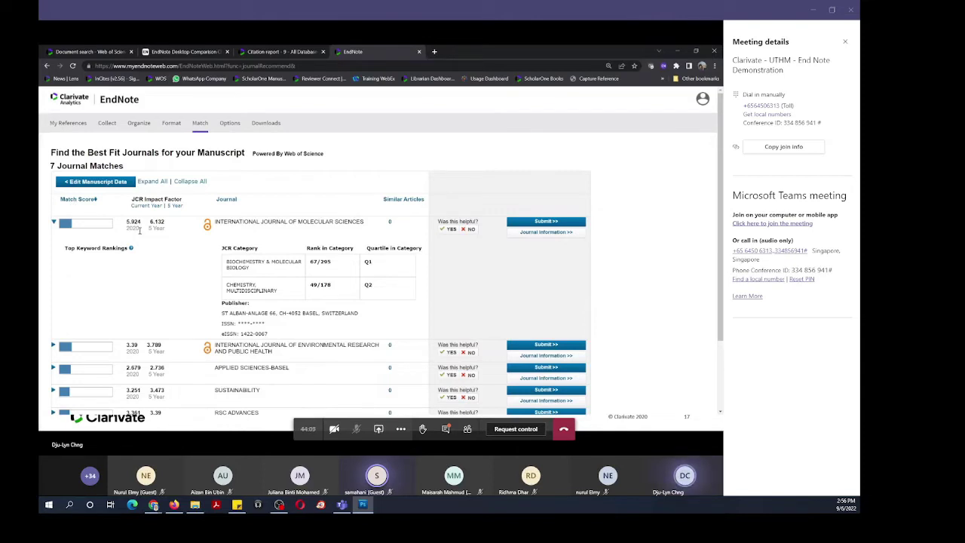
Examine the International Journal of Molecular Sciences details and the other journal matches, and switch back to the EndNote library.
{"action": "left_click_drag", "start_coordinate": [259, 273], "coordinate": [230, 261]}
{"action": "left_click", "coordinate": [392, 266]}
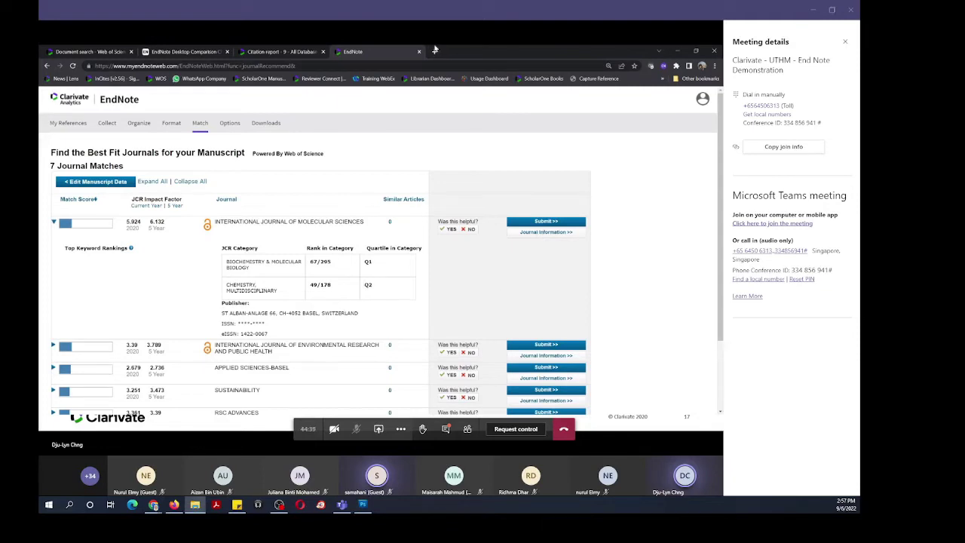
{"action": "left_click_drag", "start_coordinate": [365, 221], "coordinate": [224, 222]}
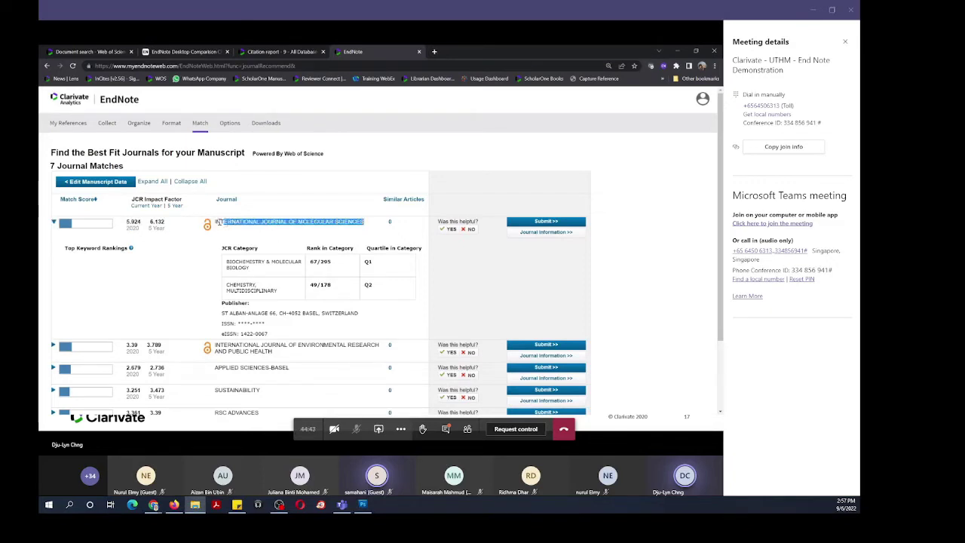
{"action": "left_click_drag", "start_coordinate": [215, 222], "coordinate": [365, 222]}
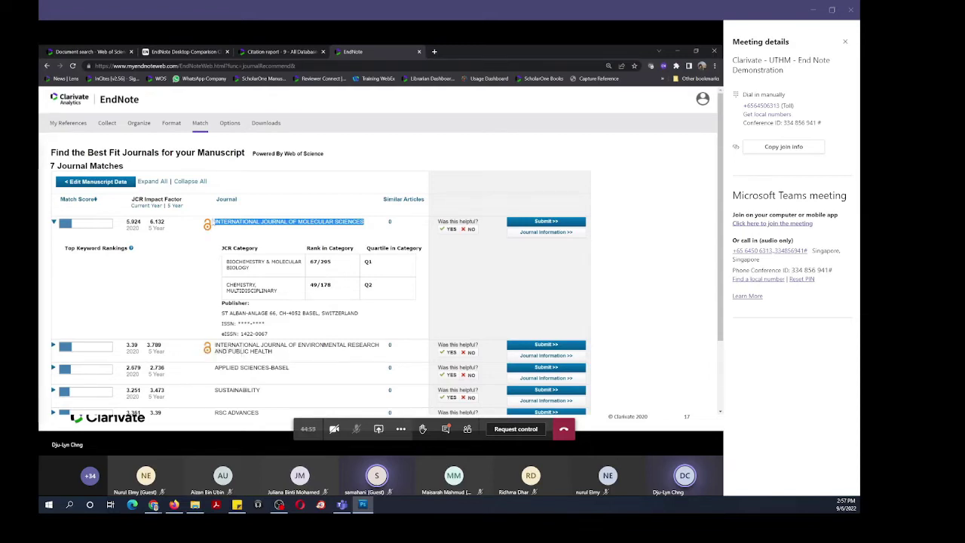
{"action": "scroll", "coordinate": [237, 365], "scroll_direction": "down", "scroll_amount": 2}
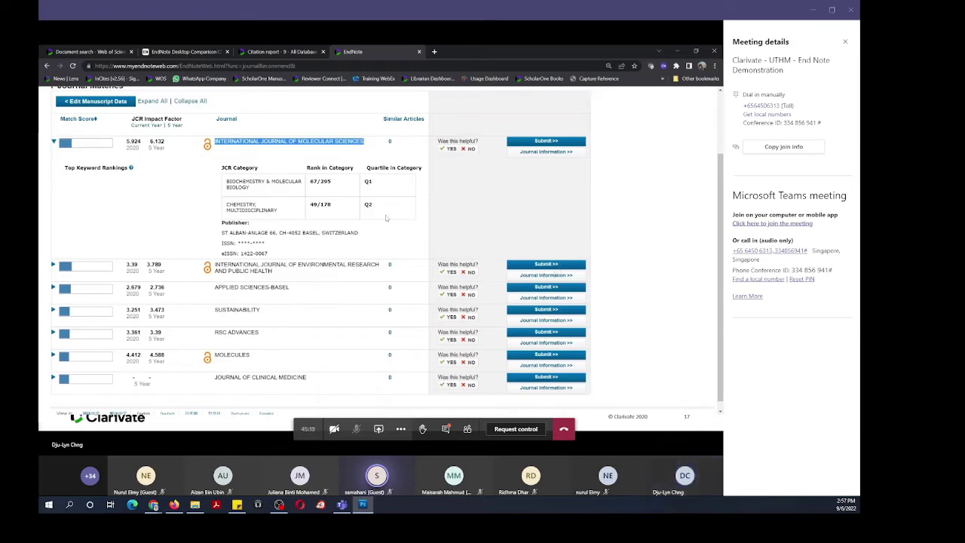
{"action": "scroll", "coordinate": [558, 273], "scroll_direction": "up", "scroll_amount": 3}
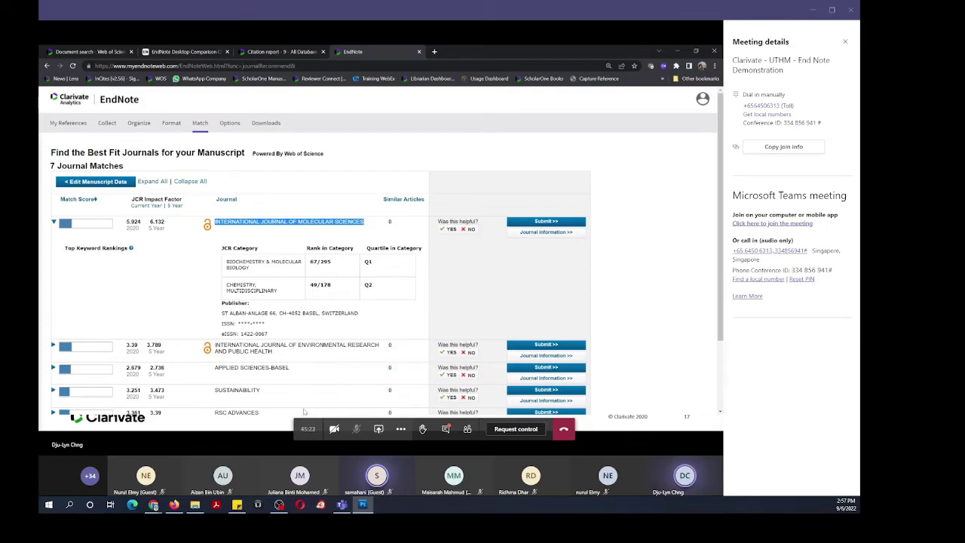
{"action": "left_click", "coordinate": [46, 423]}
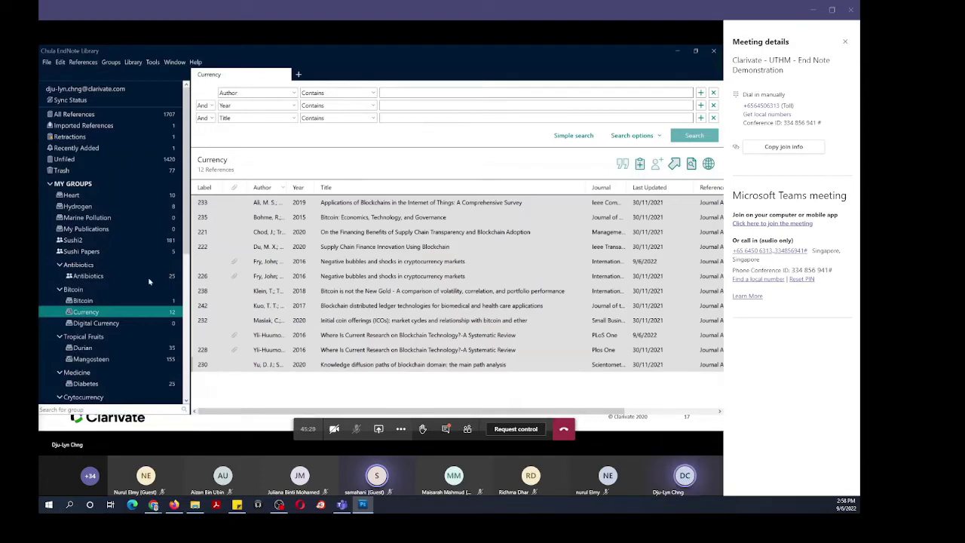
{"action": "scroll", "coordinate": [150, 287], "scroll_direction": "down", "scroll_amount": 8}
{"action": "scroll", "coordinate": [153, 311], "scroll_direction": "up", "scroll_amount": 10}
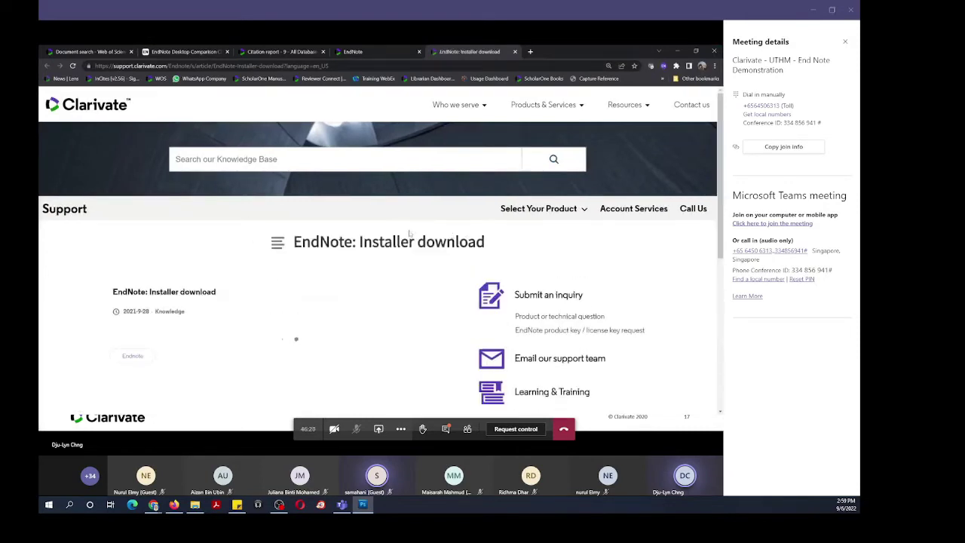
Download the EndNote 20 Windows installer from the EndNote support page and highlight the product key requirement in the article.
{"action": "scroll", "coordinate": [211, 286], "scroll_direction": "down", "scroll_amount": 3}
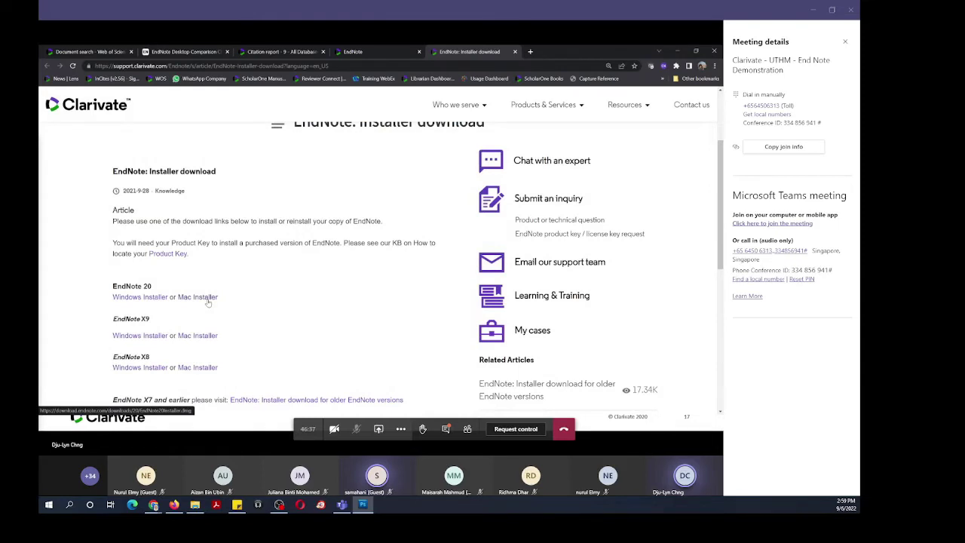
{"action": "left_click", "coordinate": [151, 298]}
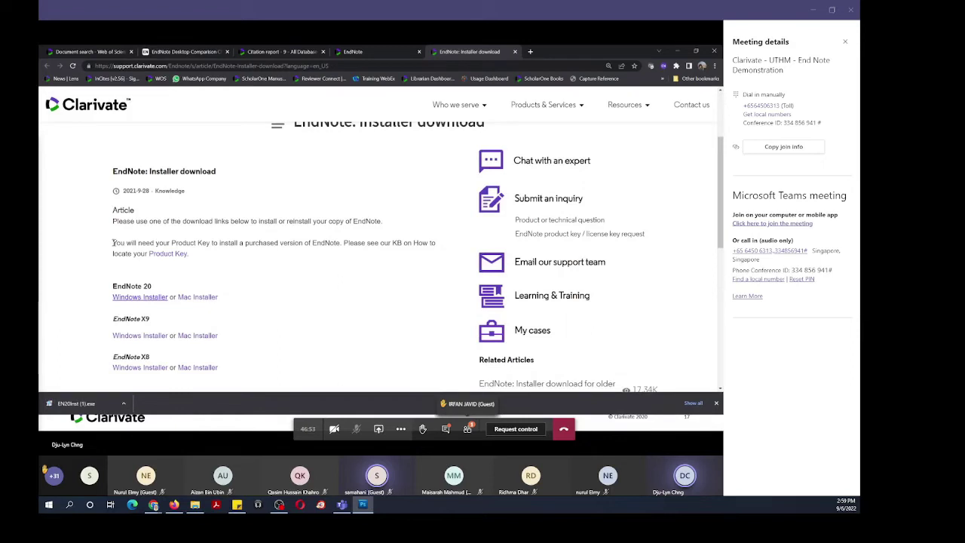
{"action": "left_click_drag", "start_coordinate": [113, 242], "coordinate": [278, 244]}
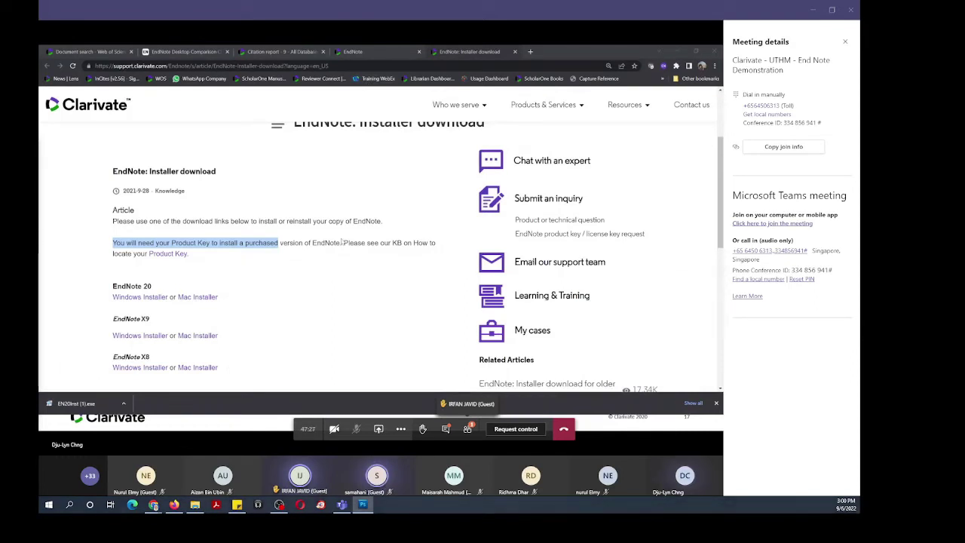
Examine the EndNote Feature Comparison Chart, including the file attachment and reference storage limits of each version.
{"action": "left_click", "coordinate": [185, 51]}
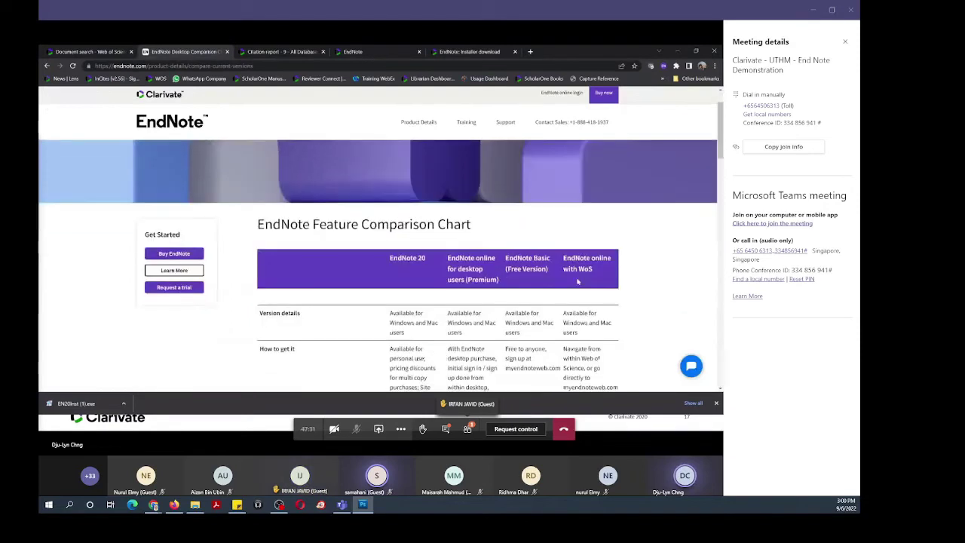
{"action": "scroll", "coordinate": [578, 281], "scroll_direction": "down", "scroll_amount": 2}
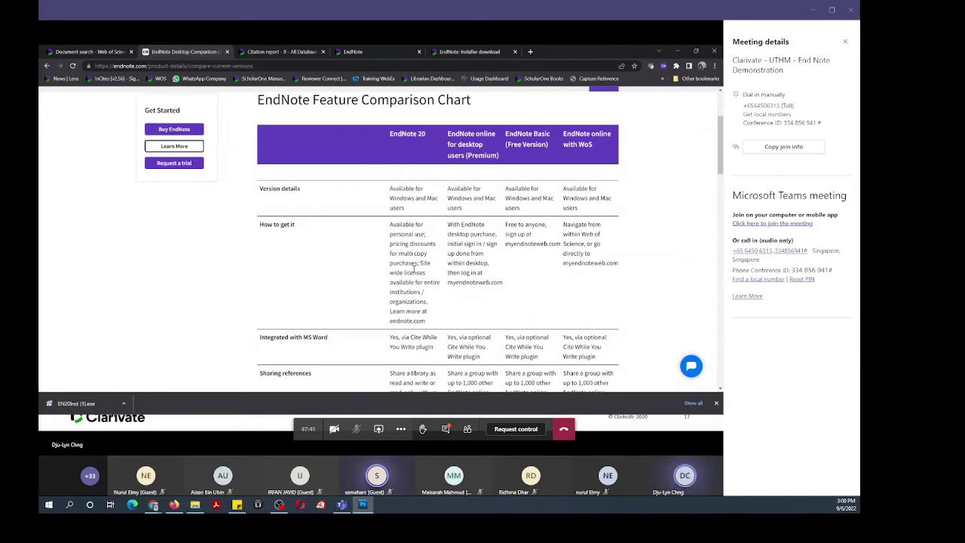
{"action": "scroll", "coordinate": [415, 265], "scroll_direction": "down", "scroll_amount": 10}
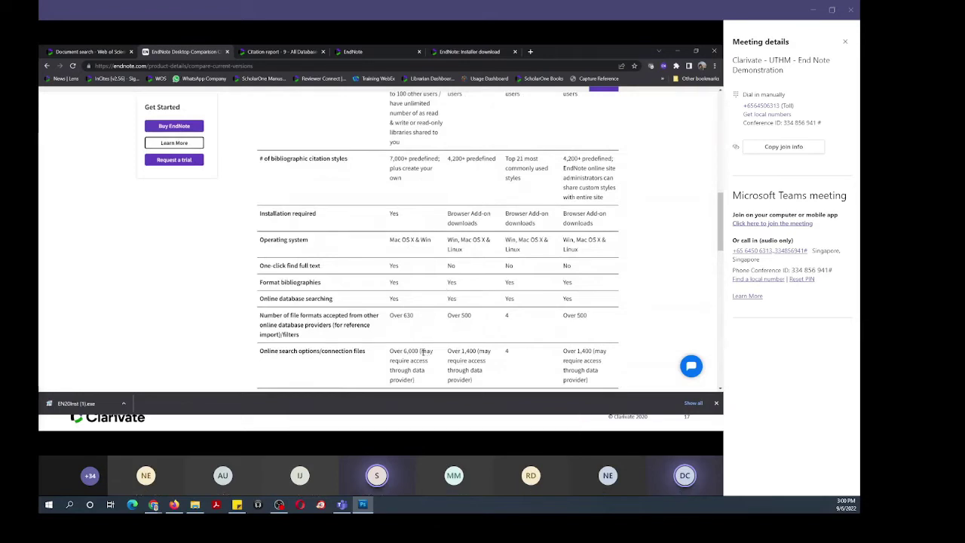
{"action": "scroll", "coordinate": [415, 344], "scroll_direction": "down", "scroll_amount": 5}
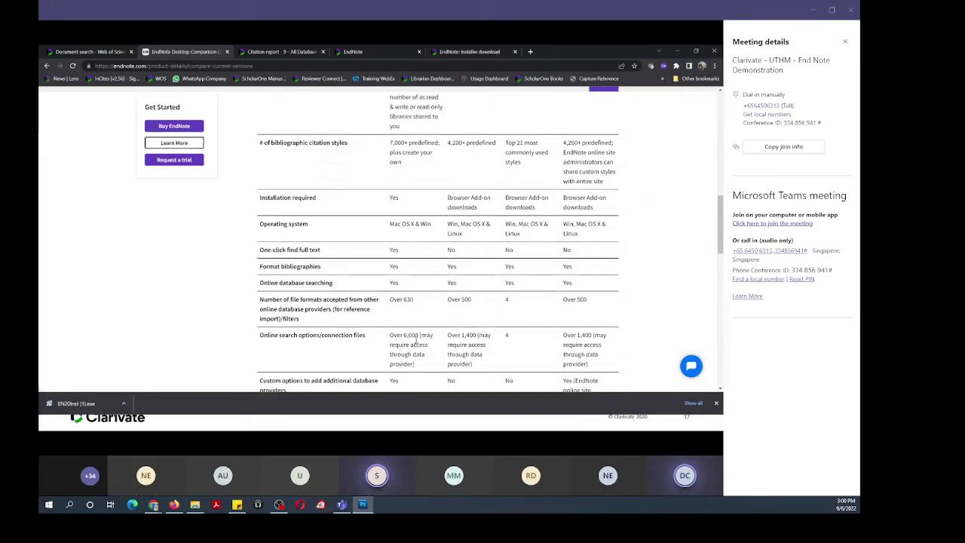
{"action": "left_click_drag", "start_coordinate": [261, 261], "coordinate": [310, 264]}
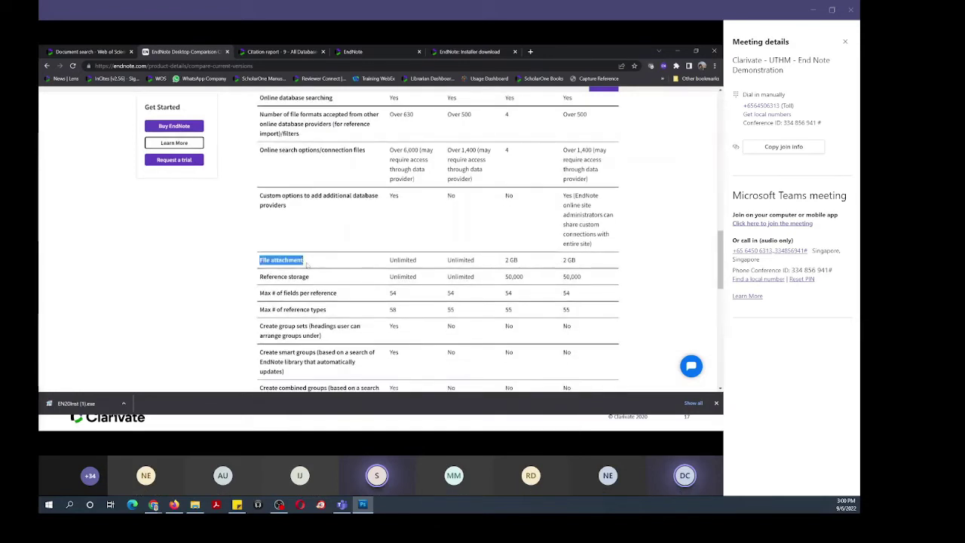
{"action": "left_click", "coordinate": [399, 283]}
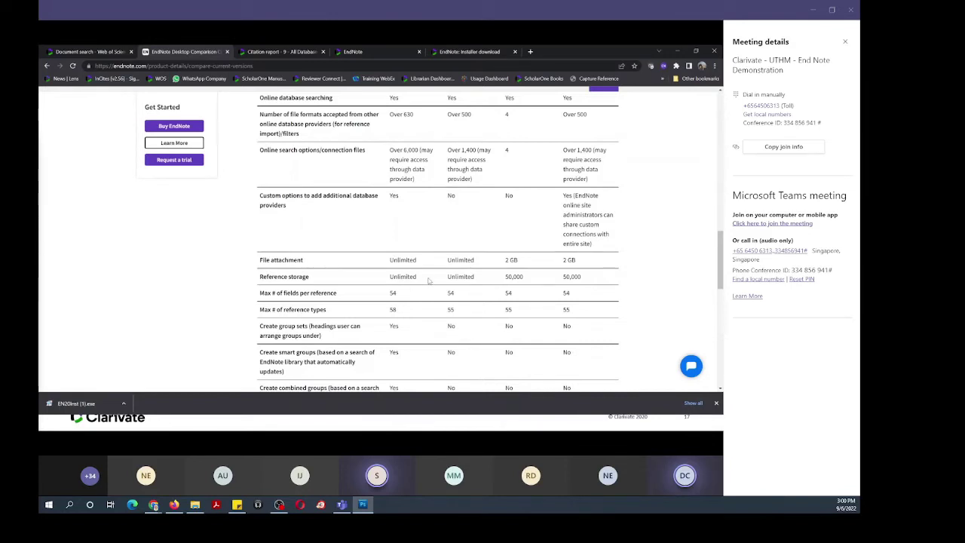
{"action": "left_click_drag", "start_coordinate": [428, 280], "coordinate": [407, 279]}
{"action": "left_click", "coordinate": [403, 280]}
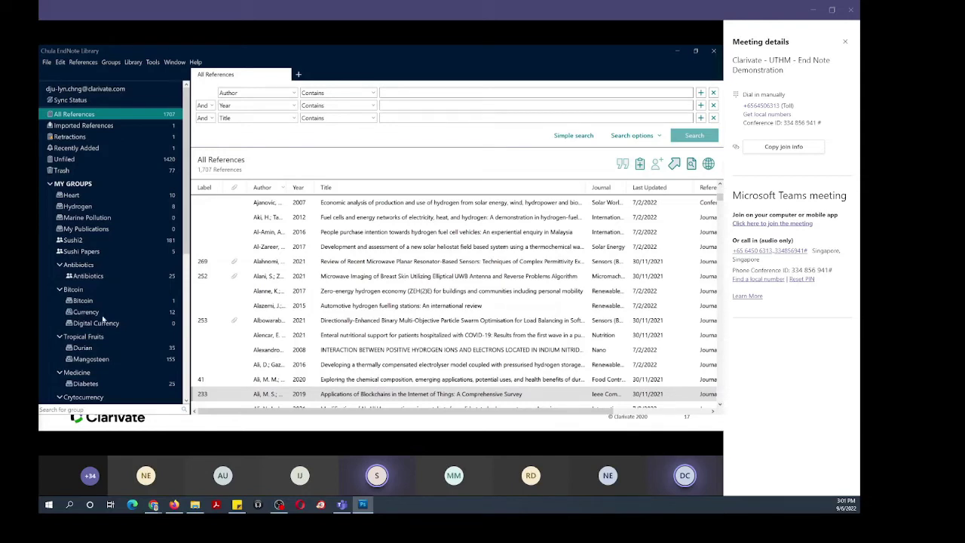
Select the Currency group and check the commands available for it, including Manuscript Matcher.
{"action": "left_click", "coordinate": [104, 317]}
{"action": "right_click", "coordinate": [140, 315]}
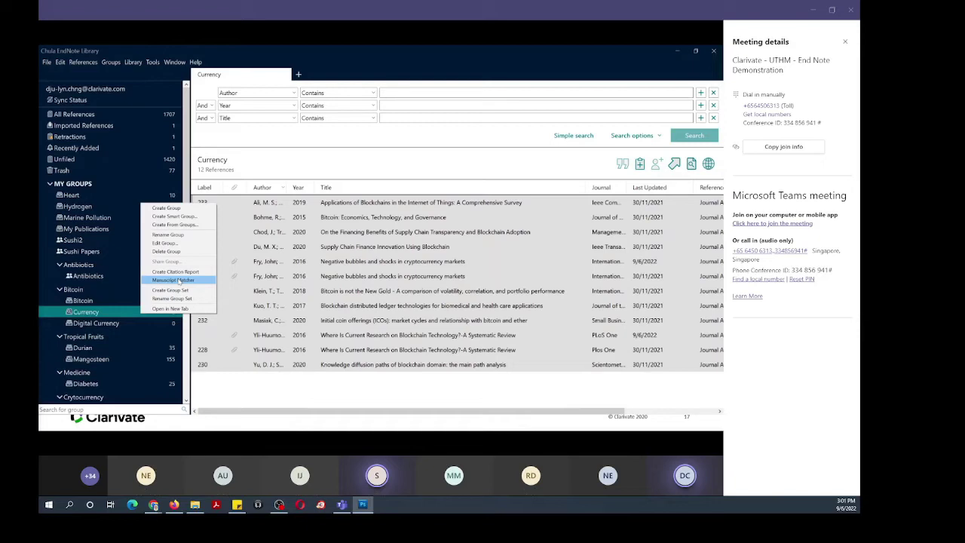
{"action": "left_click", "coordinate": [172, 58]}
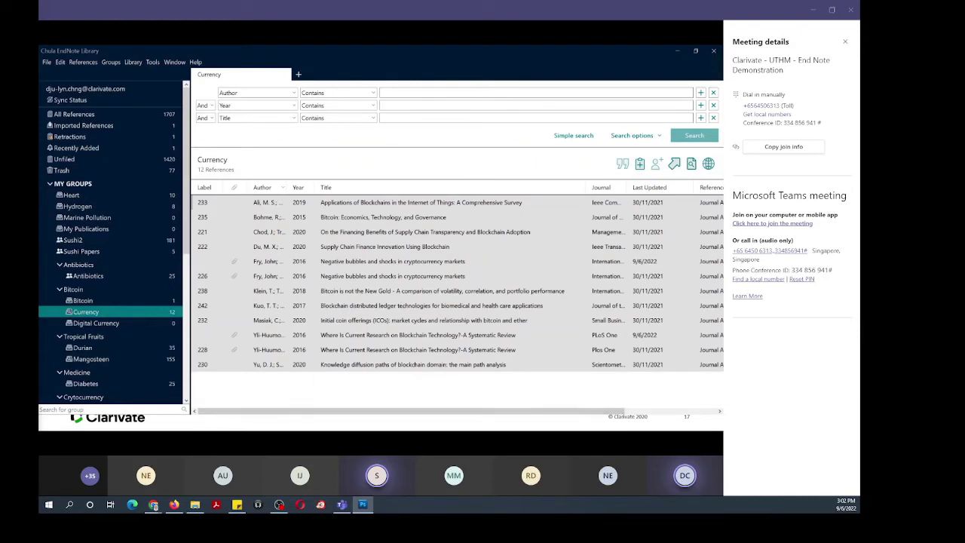
Review the library maintenance commands and the list of available output styles.
{"action": "left_click", "coordinate": [110, 63]}
{"action": "left_click", "coordinate": [110, 63]}
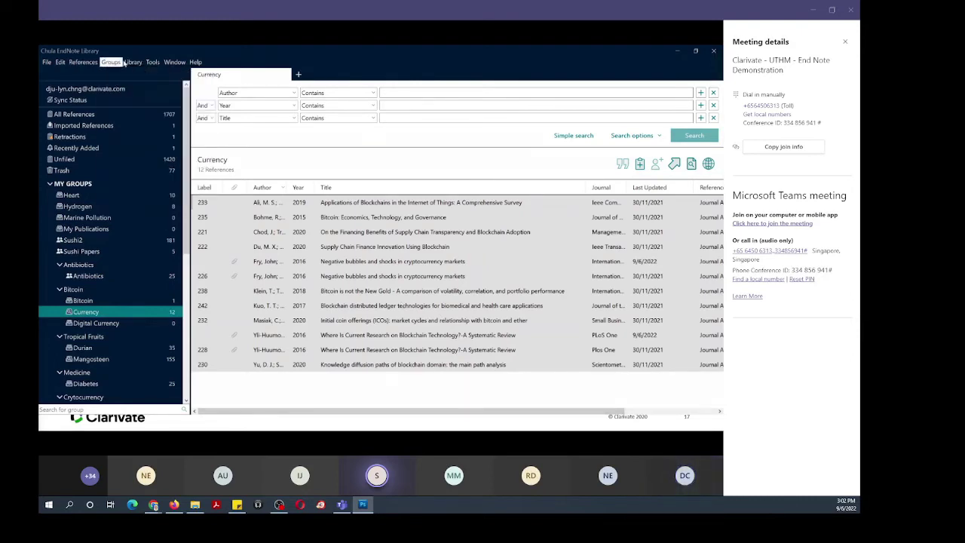
{"action": "left_click", "coordinate": [130, 62]}
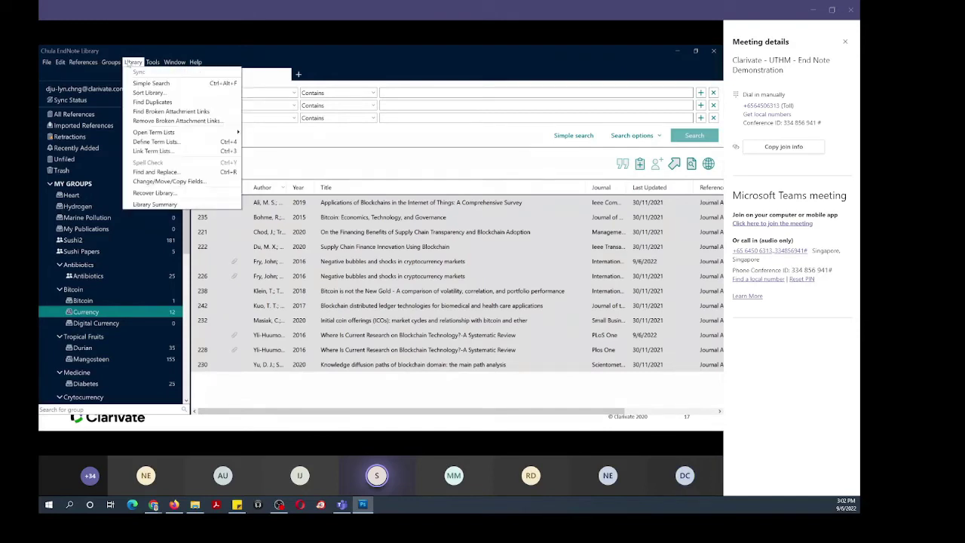
{"action": "mouse_move", "coordinate": [152, 62]}
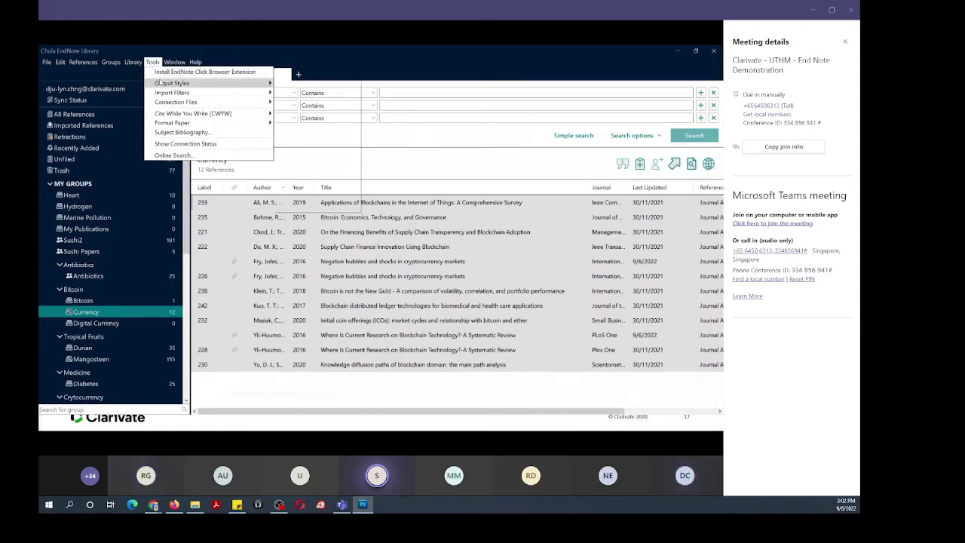
{"action": "left_click", "coordinate": [160, 82]}
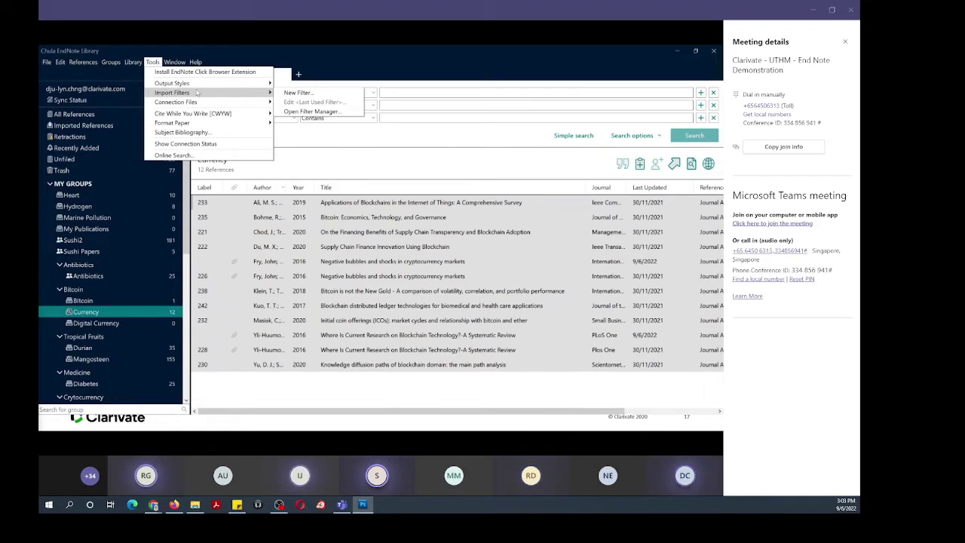
{"action": "mouse_move", "coordinate": [200, 86]}
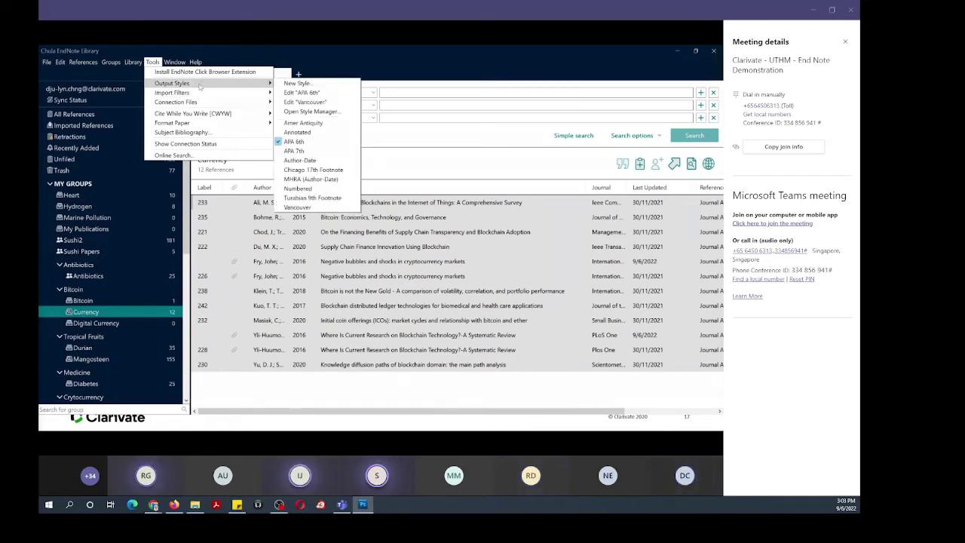
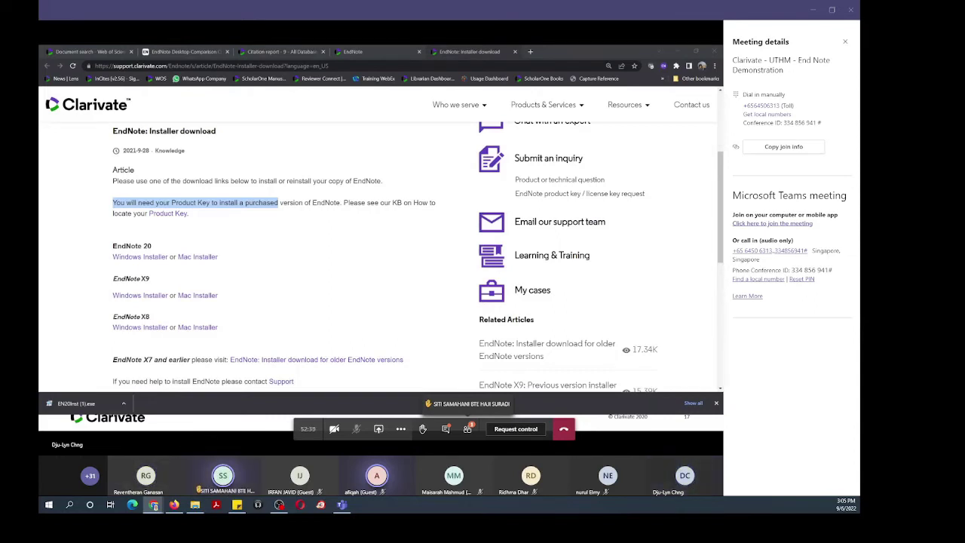
Review the version columns and access details at the start of the EndNote Feature Comparison Chart.
{"action": "left_click", "coordinate": [184, 51]}
{"action": "scroll", "coordinate": [522, 234], "scroll_direction": "up", "scroll_amount": 10}
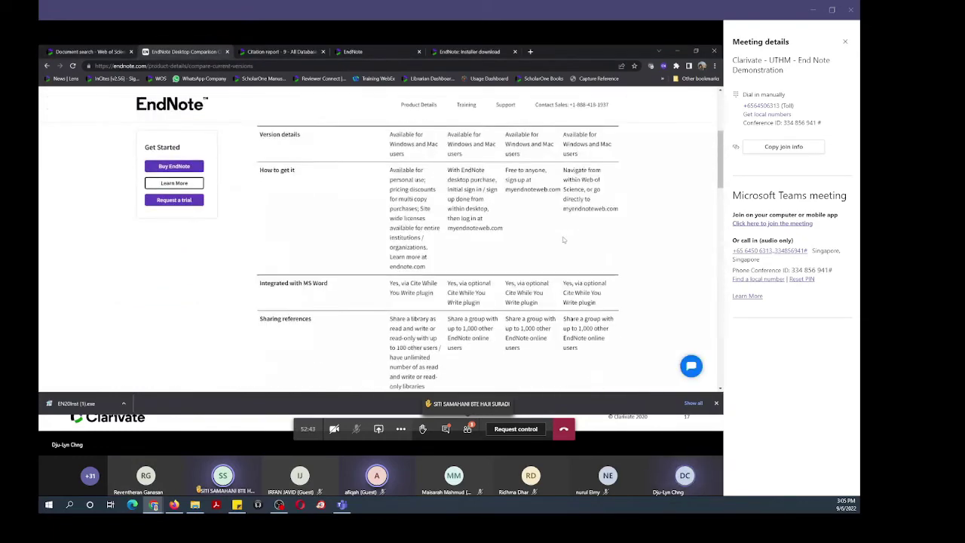
{"action": "scroll", "coordinate": [565, 243], "scroll_direction": "up", "scroll_amount": 3}
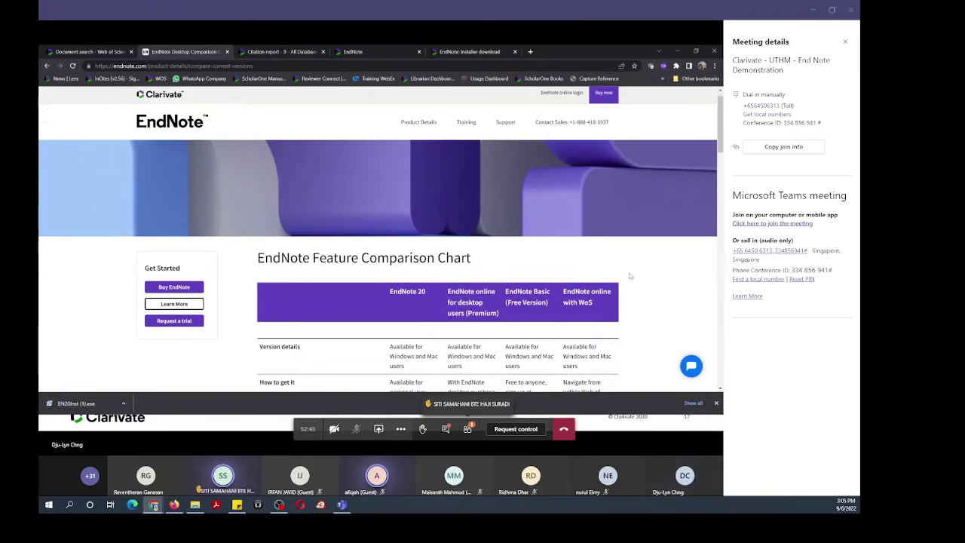
{"action": "scroll", "coordinate": [631, 276], "scroll_direction": "down", "scroll_amount": 3}
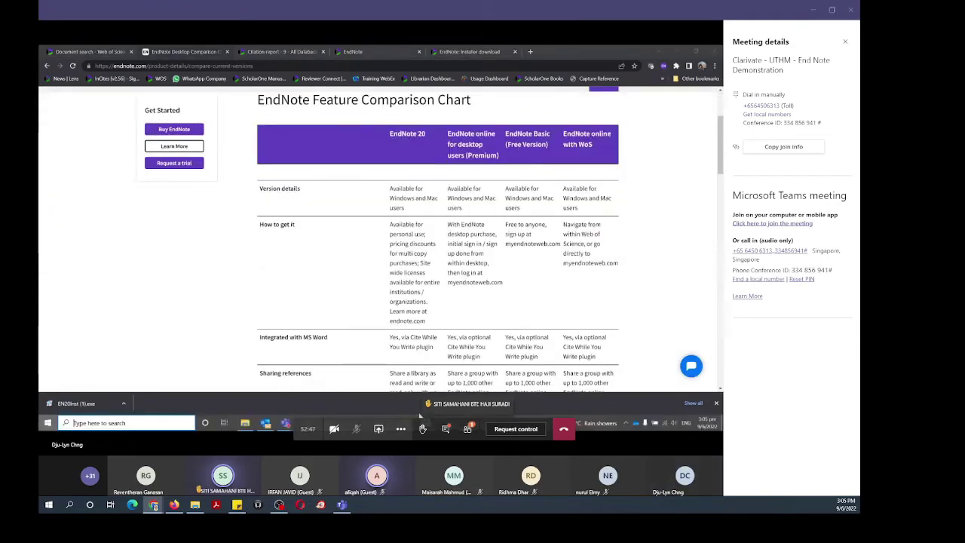
Switch to the EN20 pitch deck in PowerPoint and display the "Moving to EN20" slide with a narrower thumbnail pane.
{"action": "left_click", "coordinate": [48, 423]}
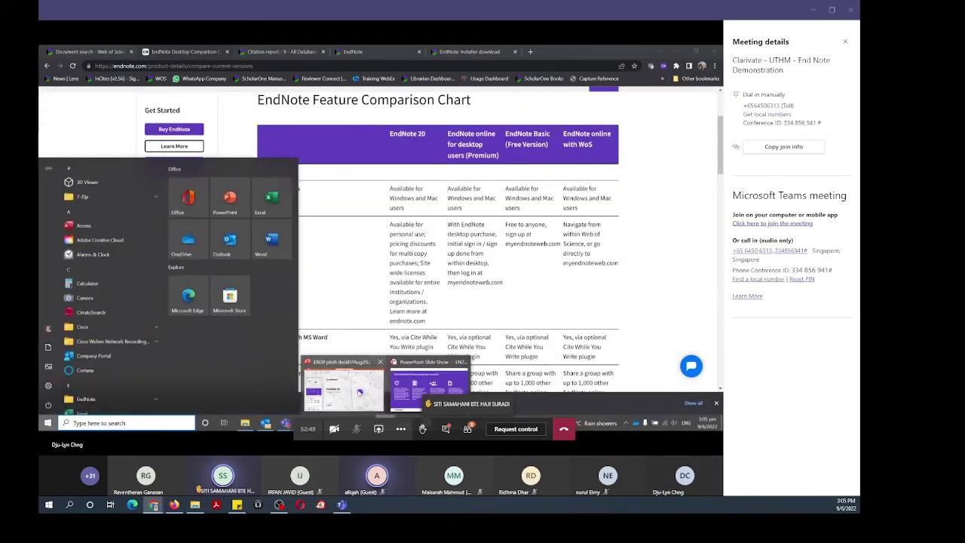
{"action": "left_click", "coordinate": [362, 392]}
{"action": "left_click_drag", "start_coordinate": [198, 169], "coordinate": [215, 228]}
{"action": "left_click", "coordinate": [119, 302]}
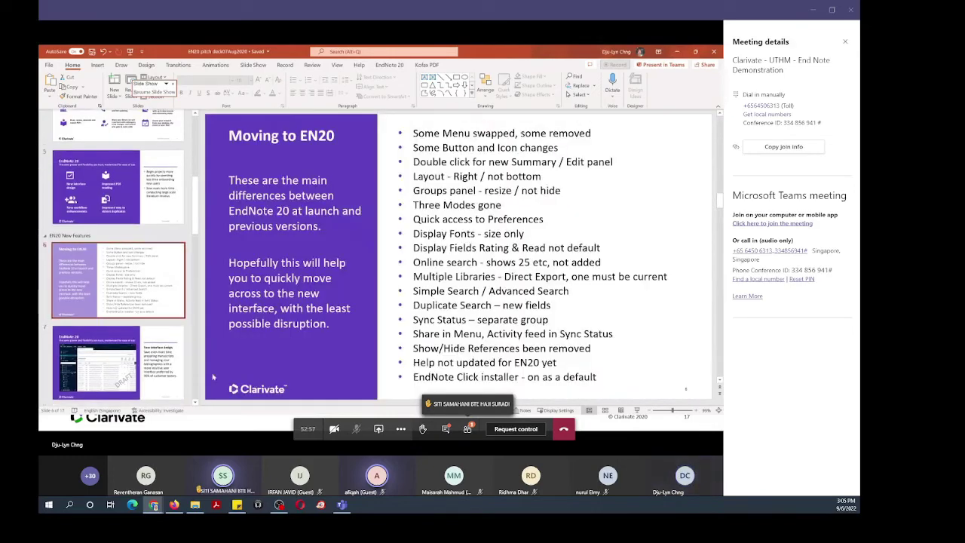
{"action": "left_click_drag", "start_coordinate": [178, 351], "coordinate": [128, 337]}
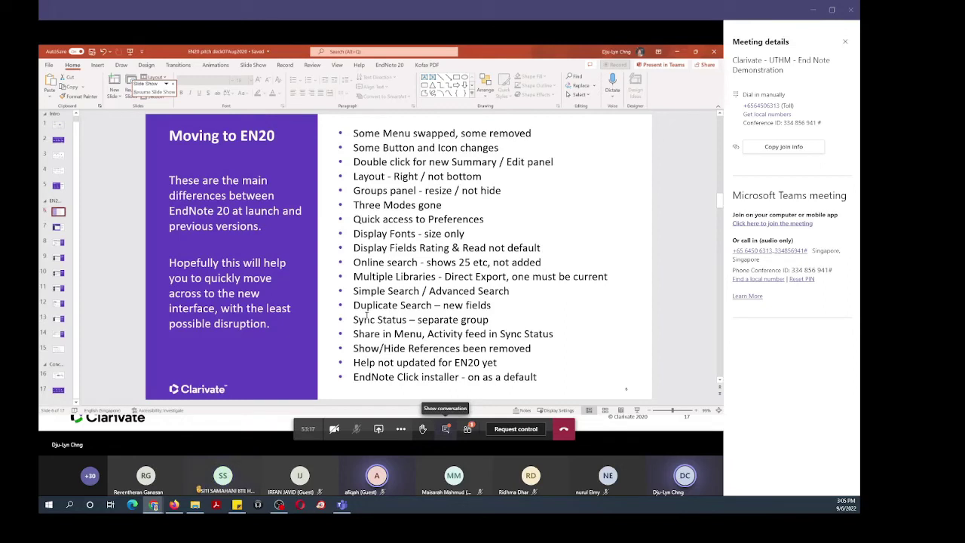
Show the meeting chat in Microsoft Teams.
{"action": "left_click", "coordinate": [445, 429]}
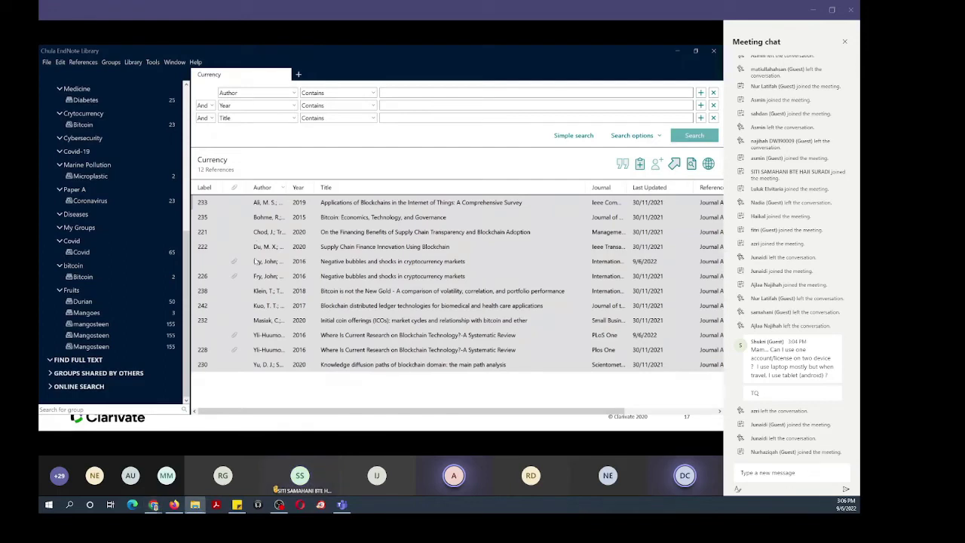
Select the mangosteen group under Fruits, and browse the installed output styles in the enlarged Style Manager before closing it.
{"action": "left_click", "coordinate": [92, 326]}
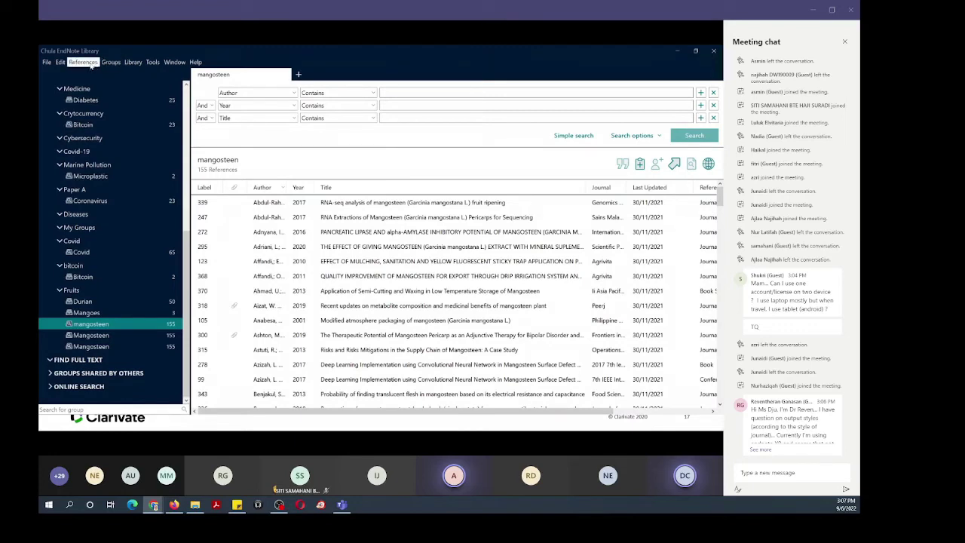
{"action": "left_click", "coordinate": [154, 64]}
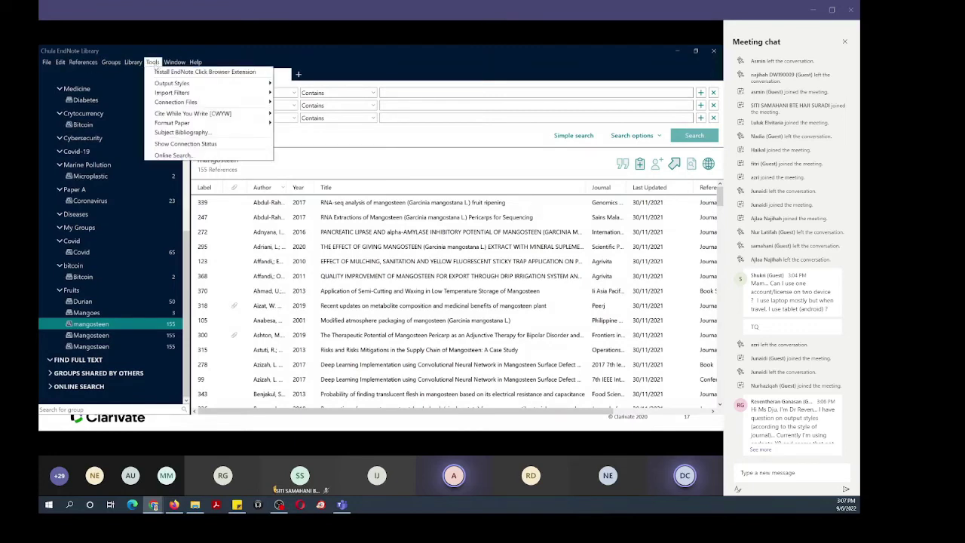
{"action": "mouse_move", "coordinate": [181, 83]}
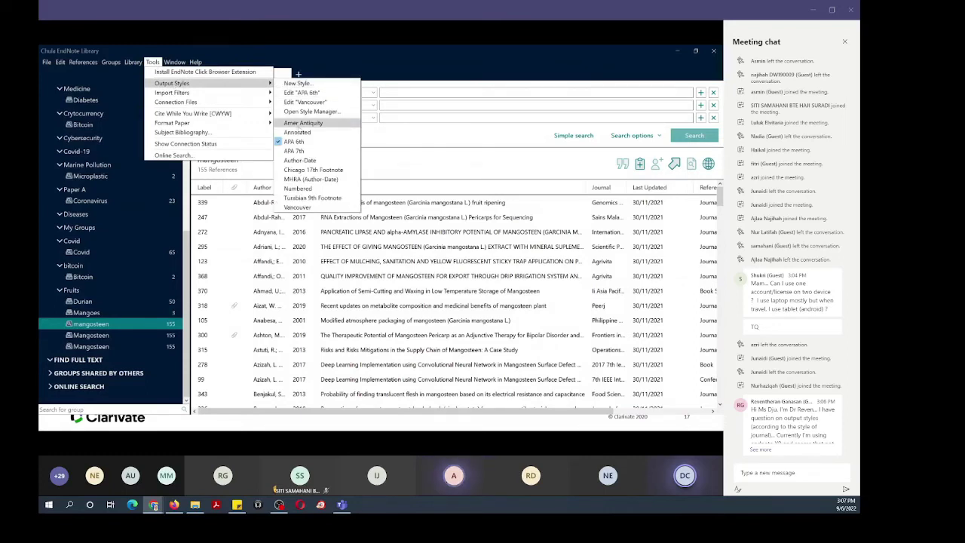
{"action": "left_click", "coordinate": [311, 111]}
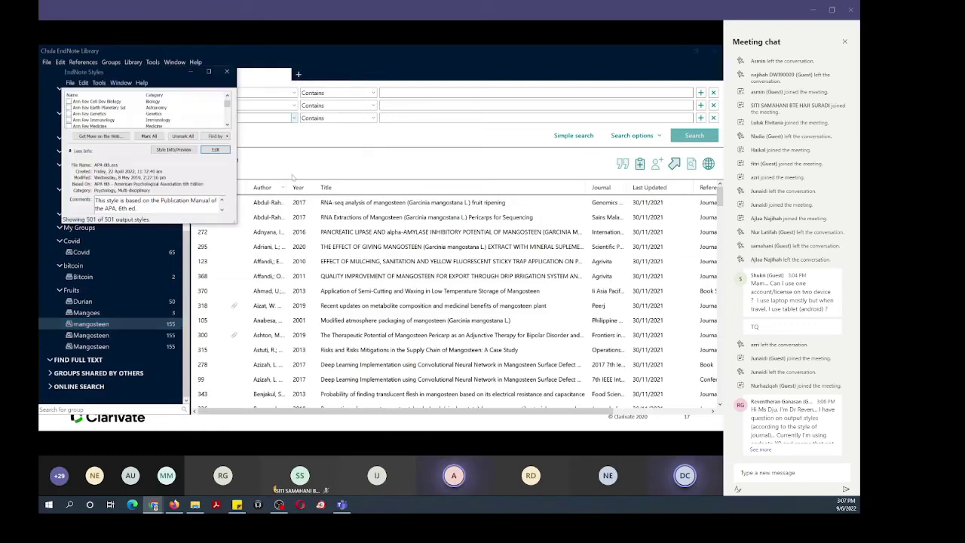
{"action": "mouse_move", "coordinate": [436, 121]}
{"action": "left_mouse_down"}
{"action": "mouse_move", "coordinate": [436, 99]}
{"action": "mouse_move", "coordinate": [436, 189]}
{"action": "mouse_move", "coordinate": [453, 278]}
{"action": "left_mouse_up"}
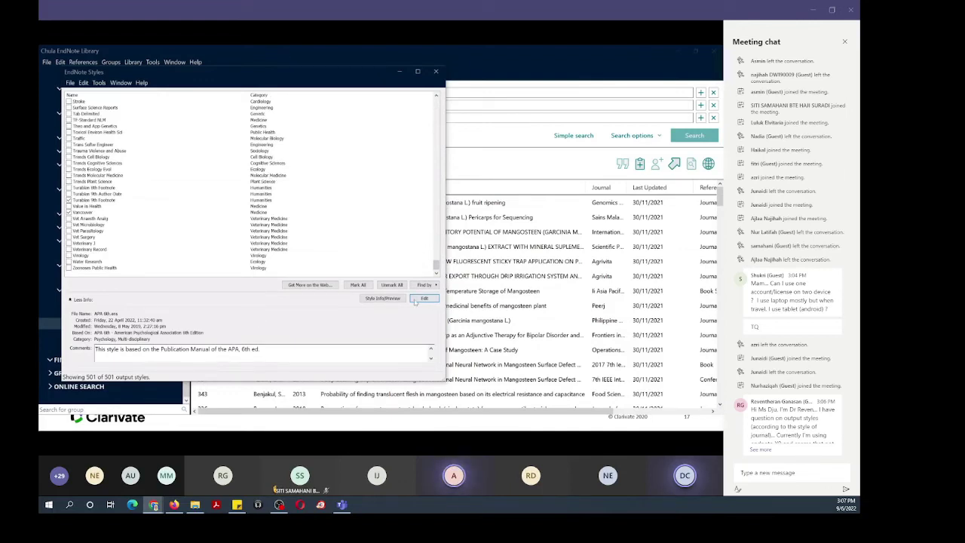
{"action": "left_click", "coordinate": [436, 72]}
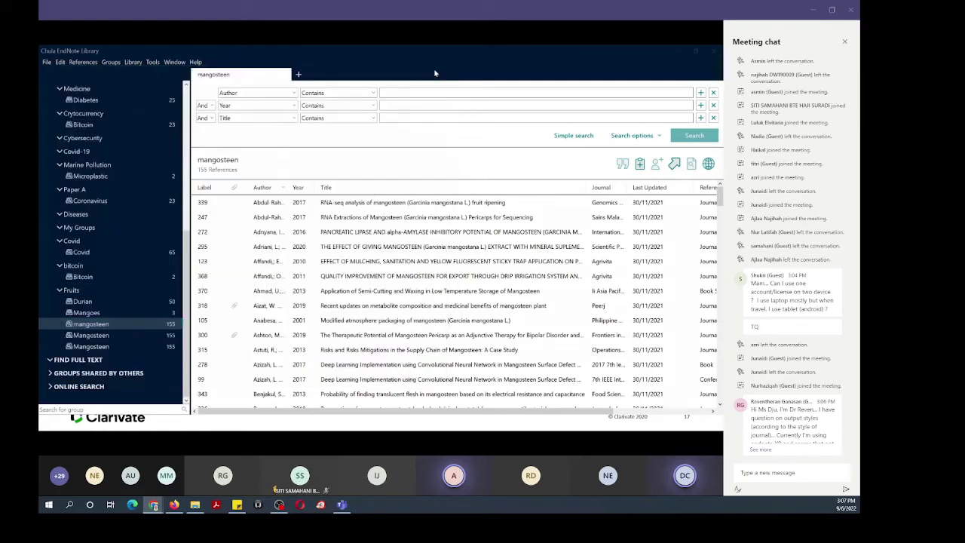
{"action": "left_click", "coordinate": [196, 62]}
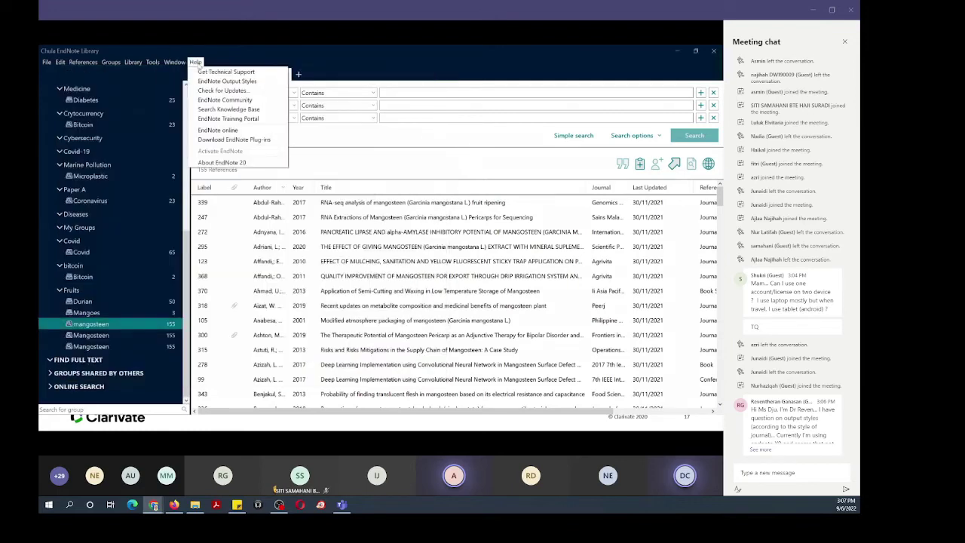
{"action": "mouse_move", "coordinate": [153, 63]}
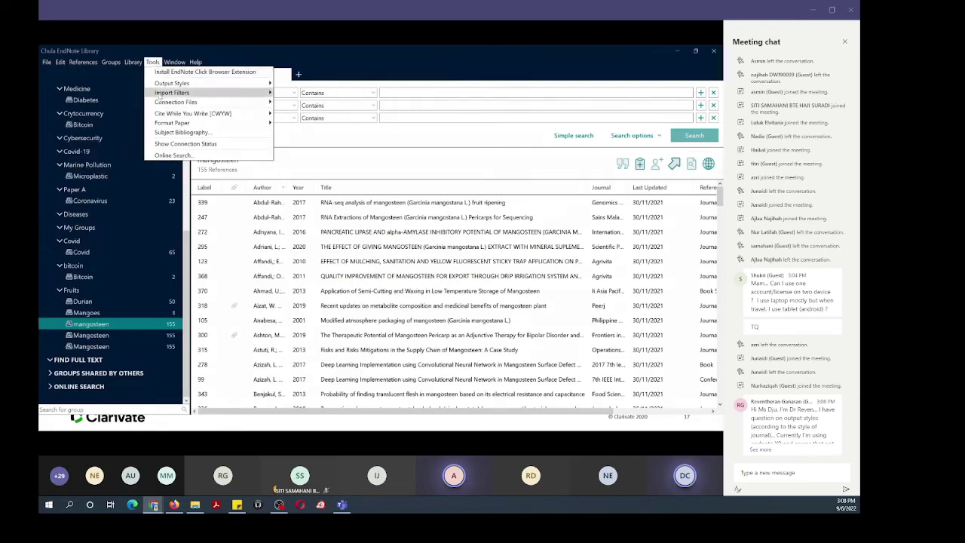
{"action": "left_click", "coordinate": [153, 62]}
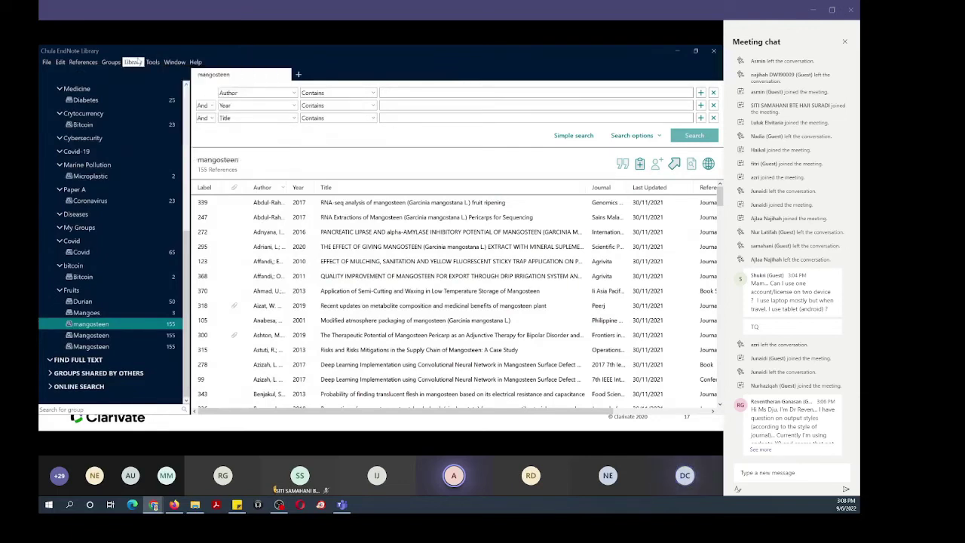
Open the EndNote Output Styles web page and show its search filters and list of downloadable styles.
{"action": "left_click", "coordinate": [133, 62]}
{"action": "mouse_move", "coordinate": [174, 61]}
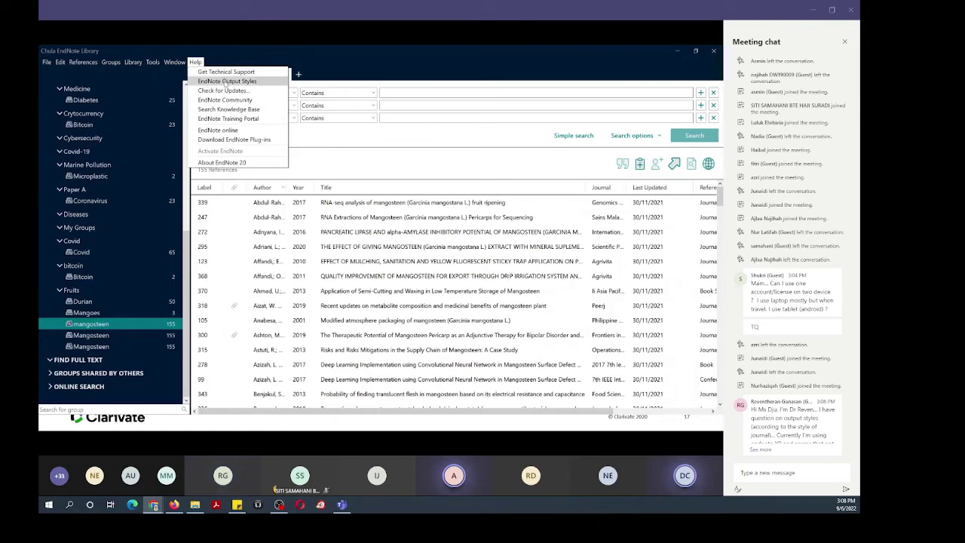
{"action": "left_click", "coordinate": [226, 81]}
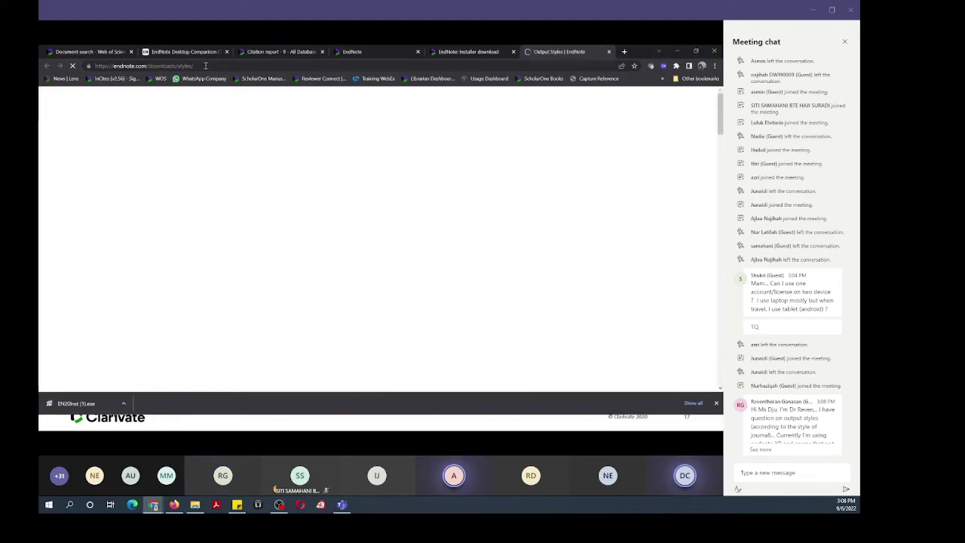
{"action": "scroll", "coordinate": [539, 306], "scroll_direction": "down", "scroll_amount": 4}
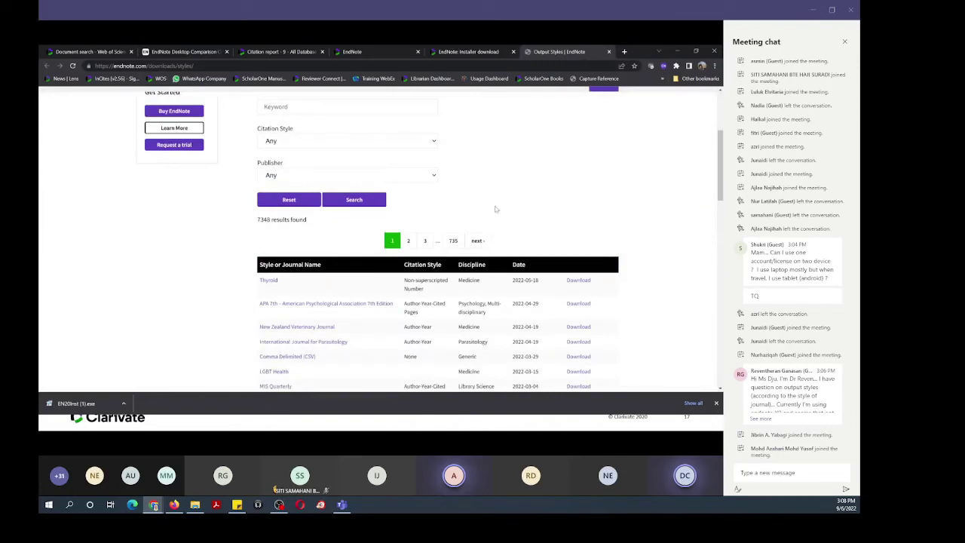
{"action": "left_click", "coordinate": [347, 175]}
{"action": "left_click", "coordinate": [215, 274]}
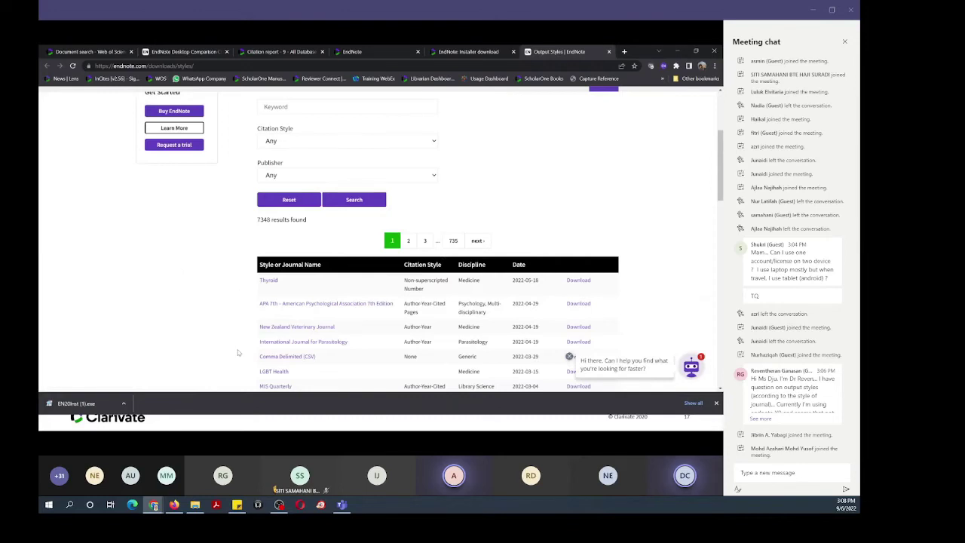
{"action": "left_click", "coordinate": [168, 66]}
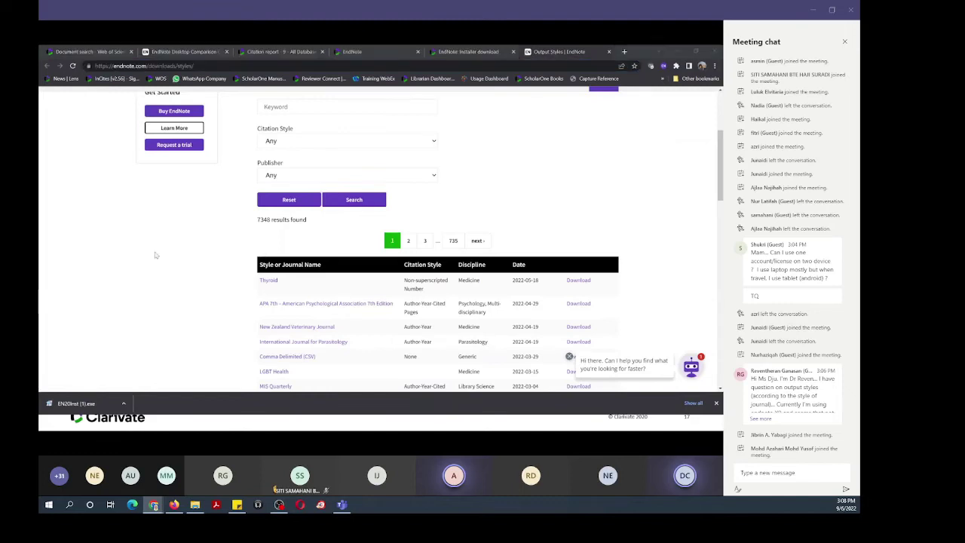
{"action": "type", "text": "https://endnote.com/downloads/styles/"}
{"action": "key", "text": "Return"}
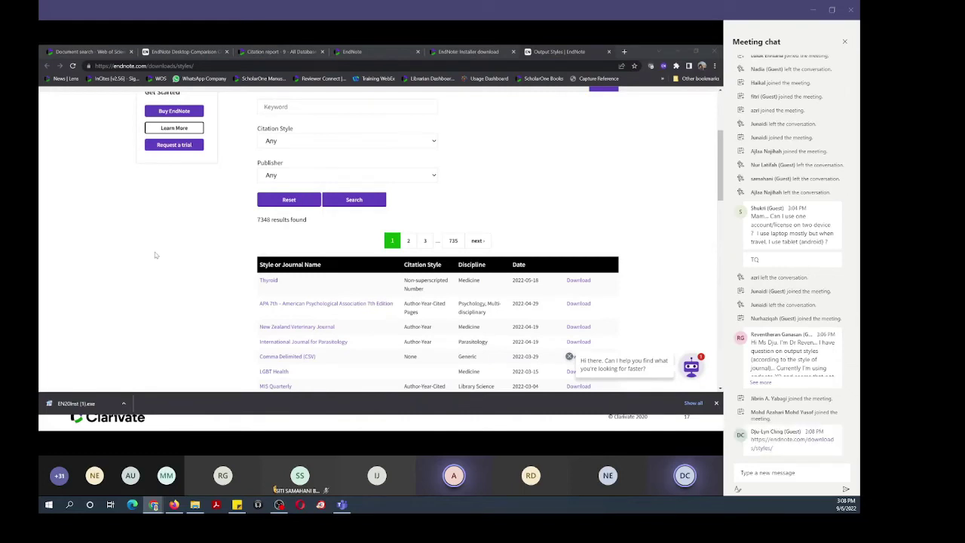
Switch to EndNote, open the Vancouver output style in a taller editor window, and view its citation Numbering and bibliography Author Lists settings.
{"action": "key", "text": "super"}
{"action": "left_click", "coordinate": [427, 424]}
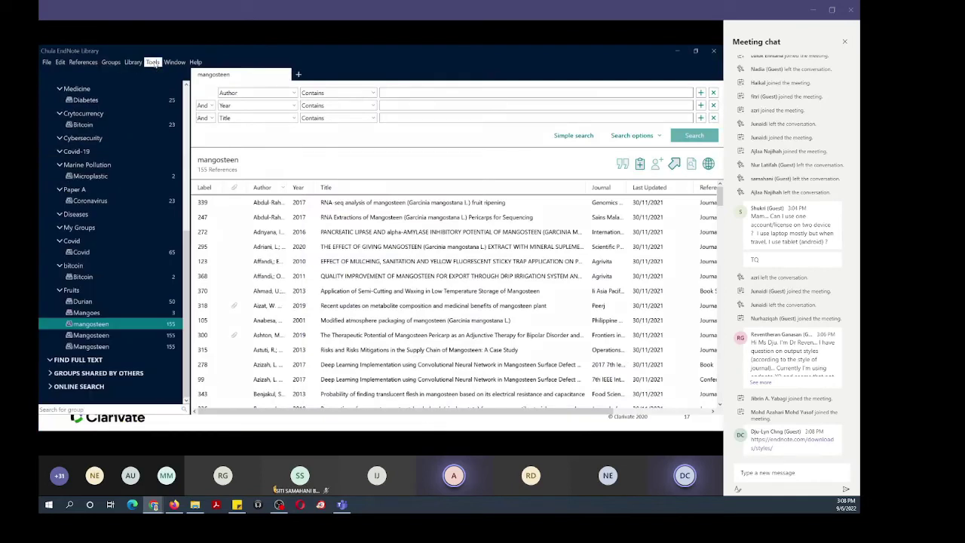
{"action": "left_click", "coordinate": [153, 62]}
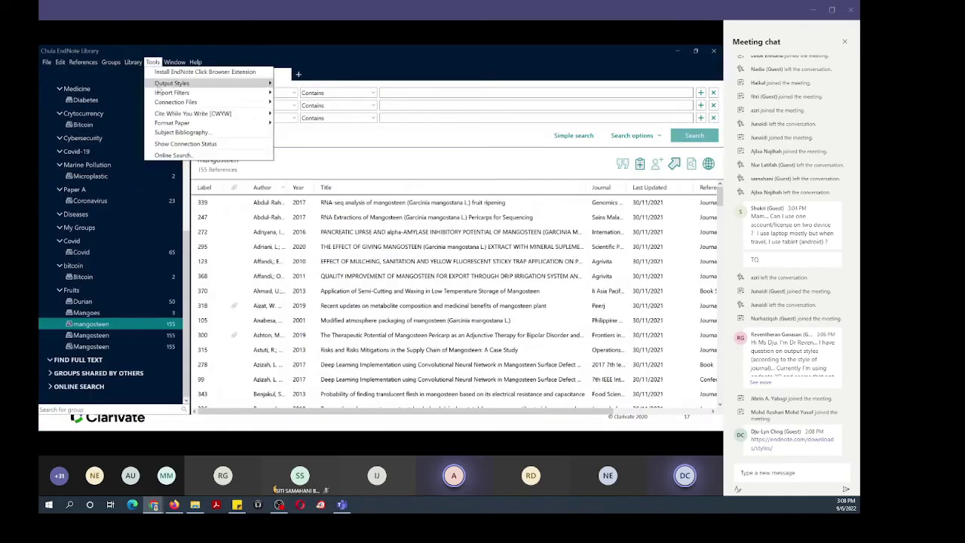
{"action": "mouse_move", "coordinate": [162, 86]}
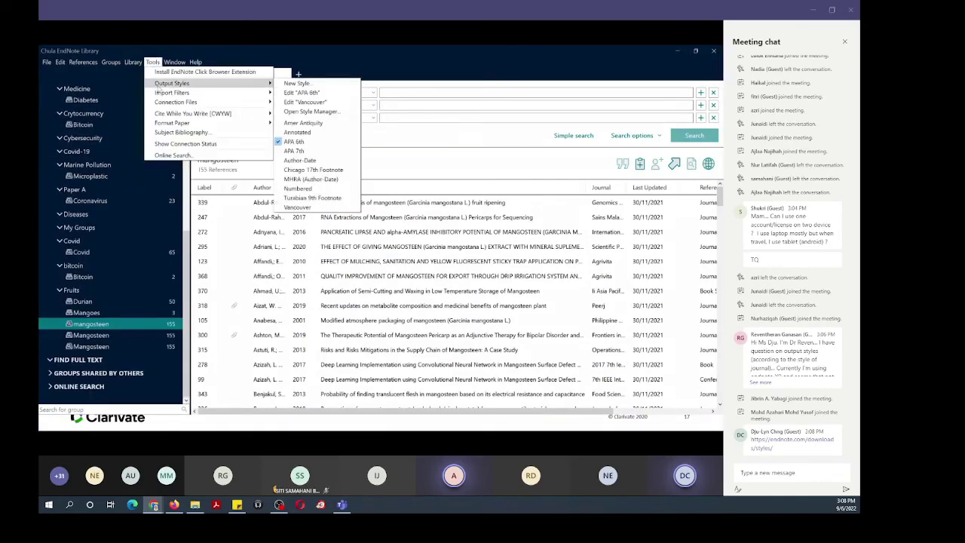
{"action": "left_click", "coordinate": [296, 104]}
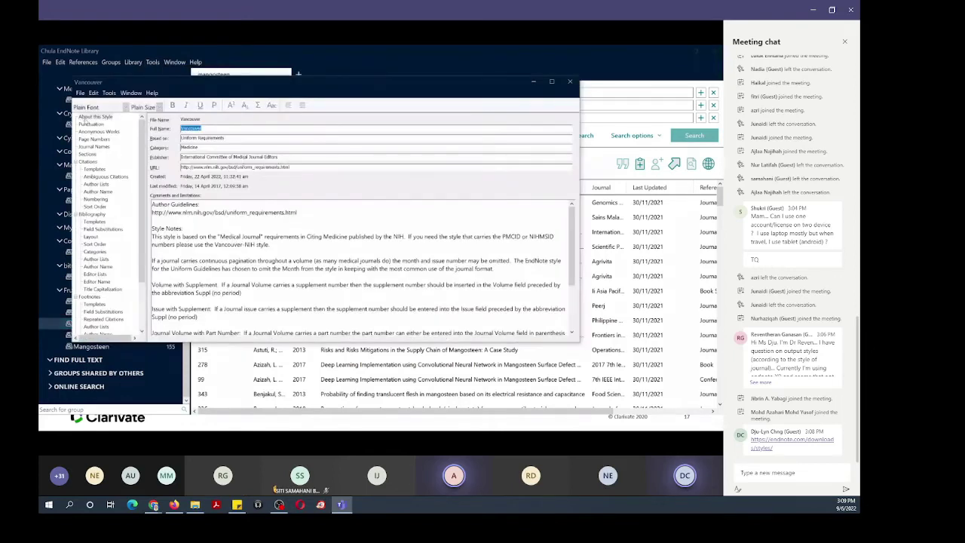
{"action": "left_click_drag", "start_coordinate": [577, 342], "coordinate": [583, 384]}
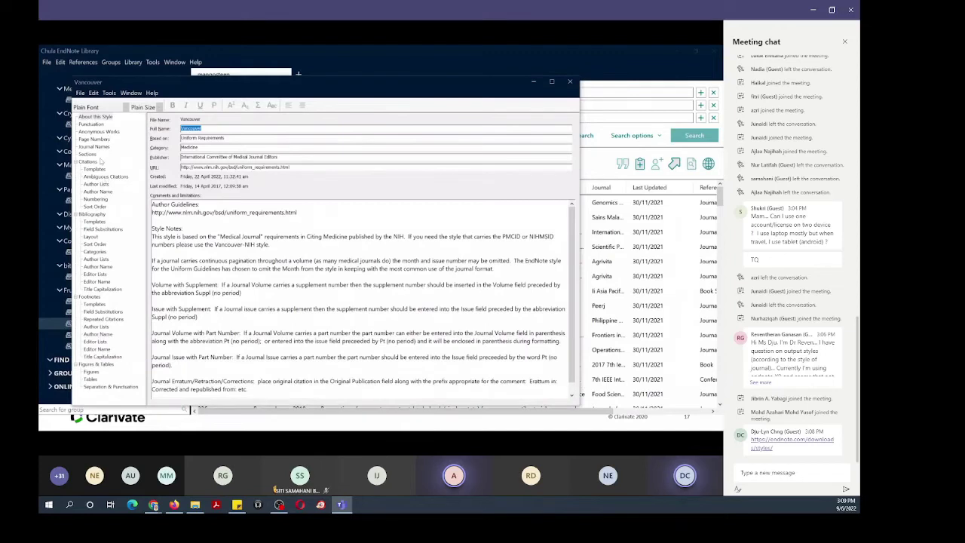
{"action": "left_click", "coordinate": [97, 200]}
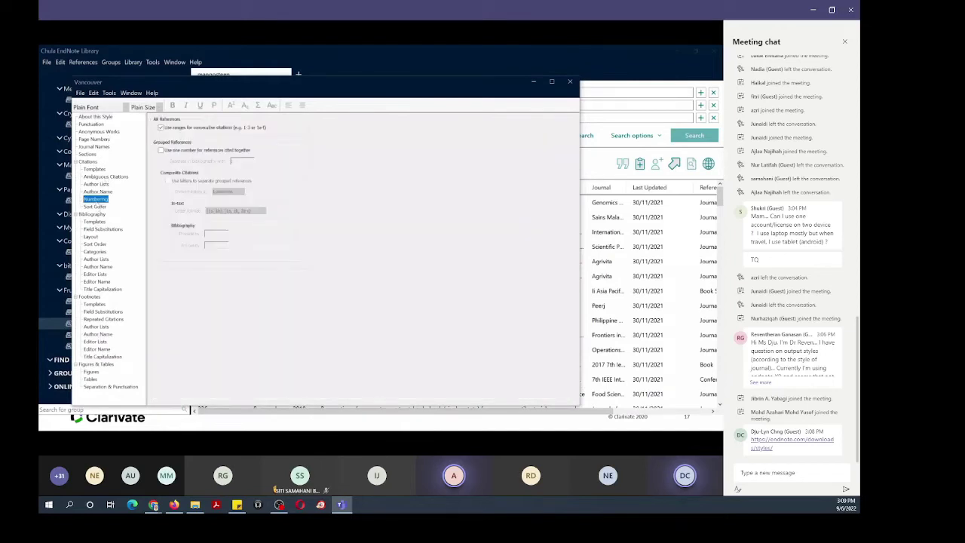
{"action": "left_click", "coordinate": [95, 260]}
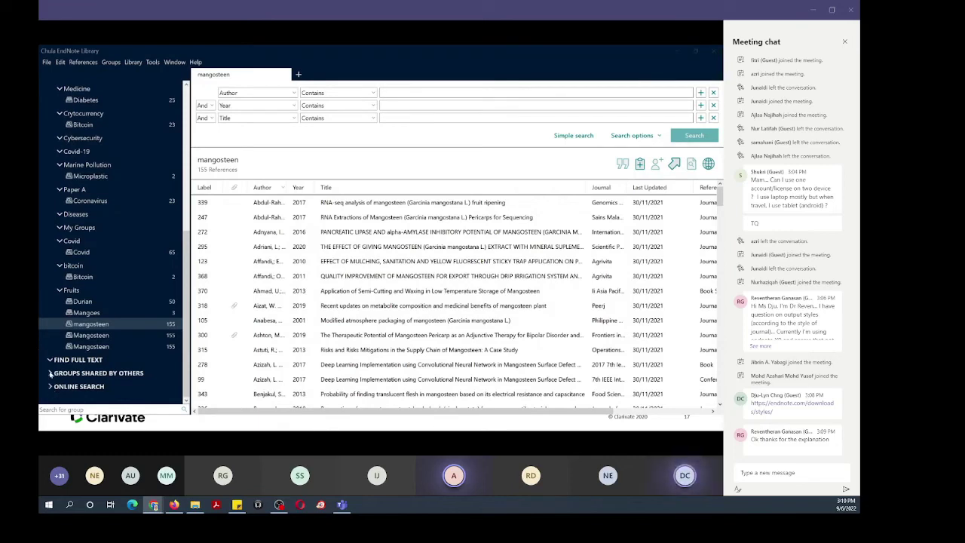
Expand Groups Shared by Others and display the references in the shared Sushi2 group.
{"action": "left_click", "coordinate": [50, 375]}
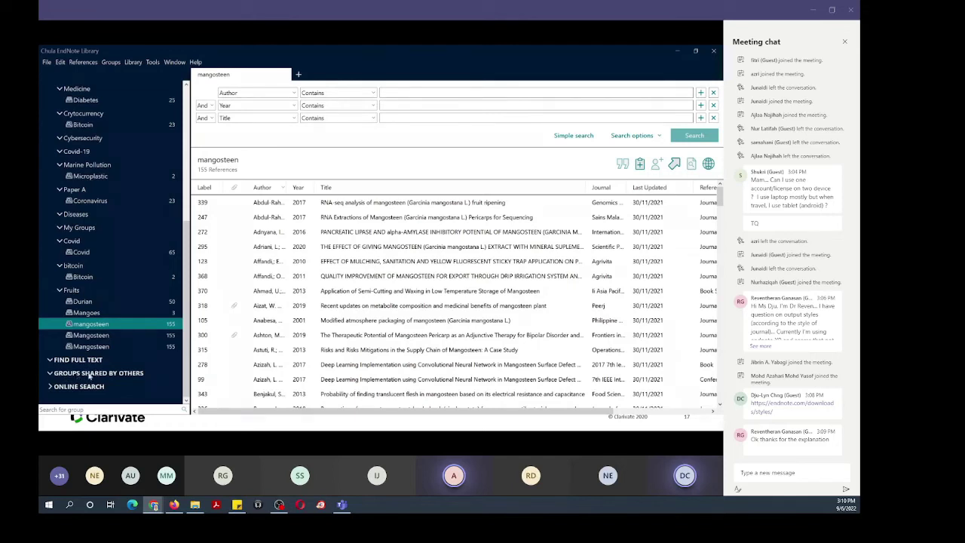
{"action": "scroll", "coordinate": [89, 374], "scroll_direction": "up", "scroll_amount": 5}
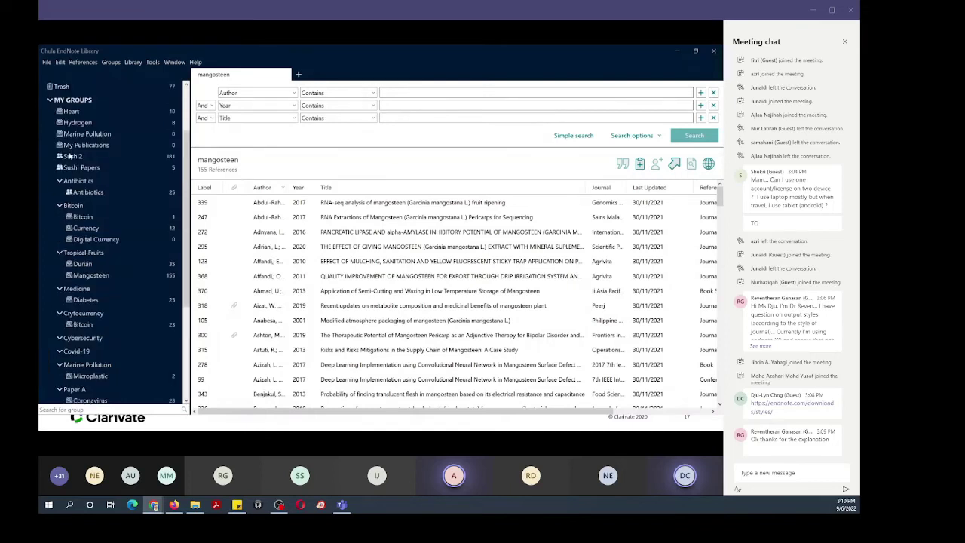
{"action": "left_click", "coordinate": [72, 156]}
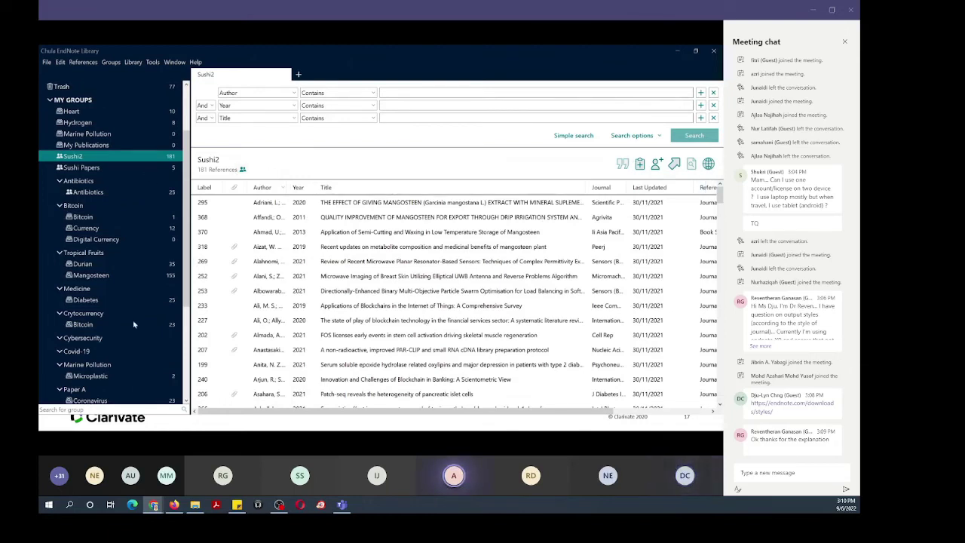
{"action": "scroll", "coordinate": [133, 320], "scroll_direction": "up", "scroll_amount": 2}
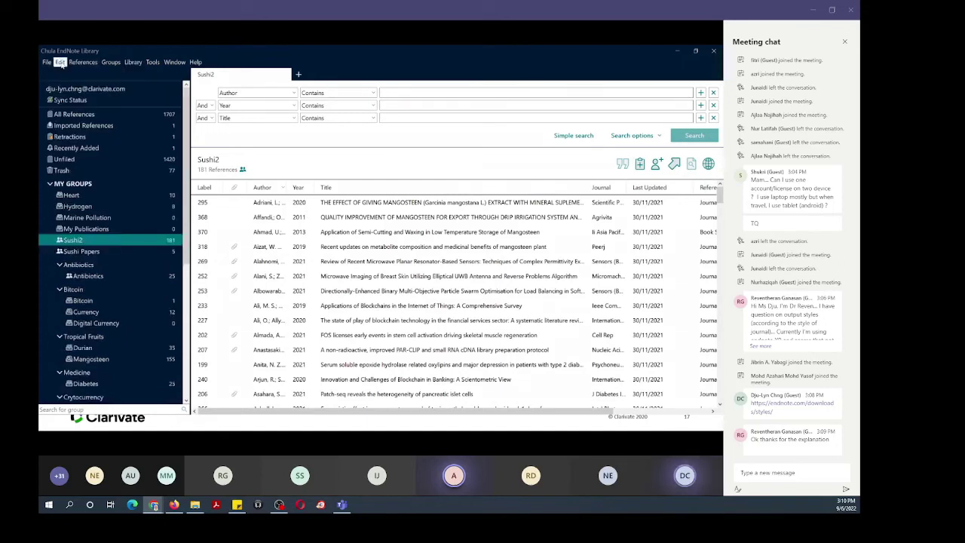
{"action": "left_click", "coordinate": [195, 62]}
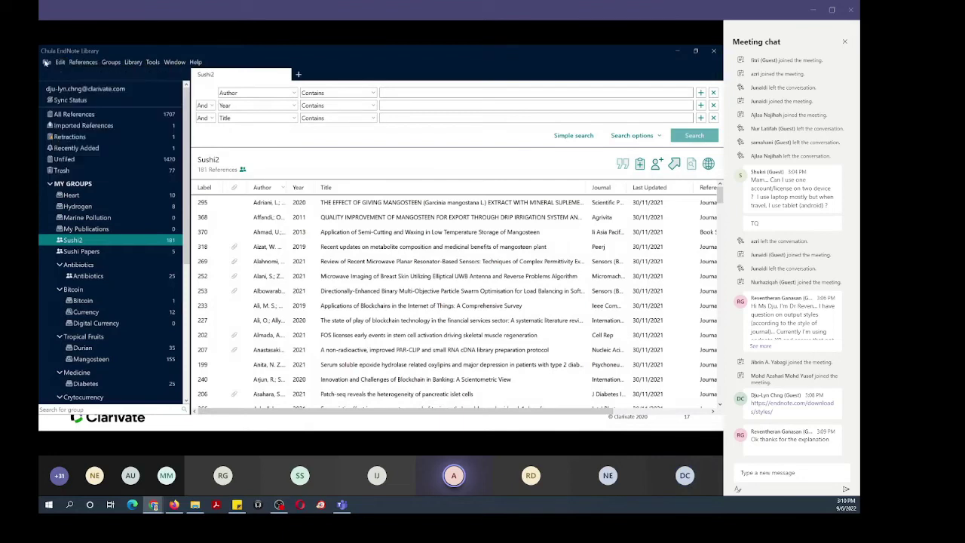
{"action": "left_click", "coordinate": [153, 62]}
{"action": "mouse_move", "coordinate": [132, 65]}
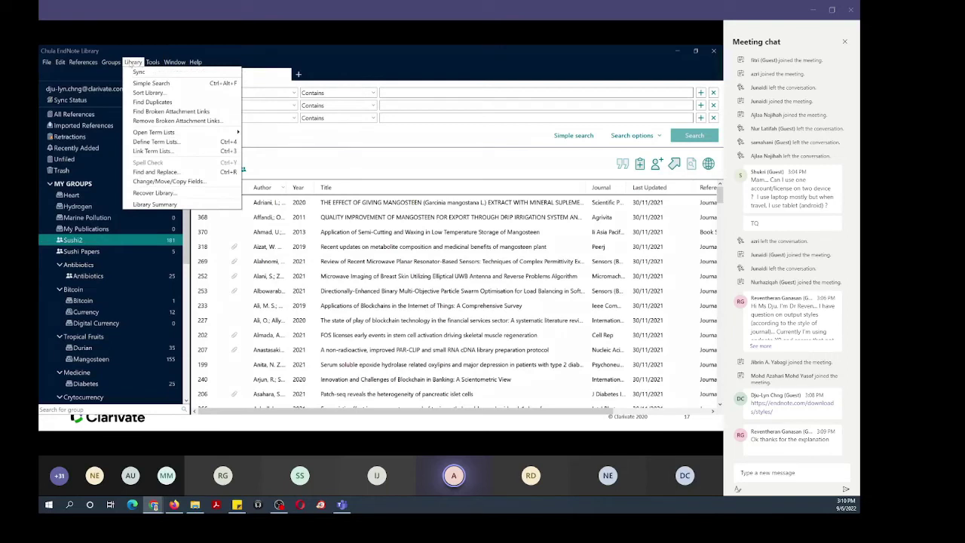
{"action": "left_click", "coordinate": [196, 63]}
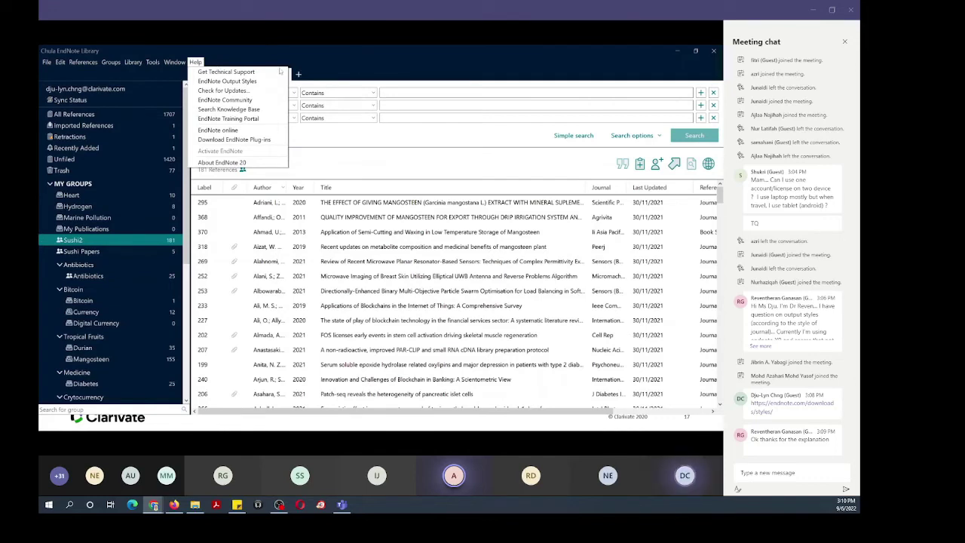
Show the EndNote Click website at kopernio.com in the browser and close the Output Styles page.
{"action": "left_click", "coordinate": [134, 63]}
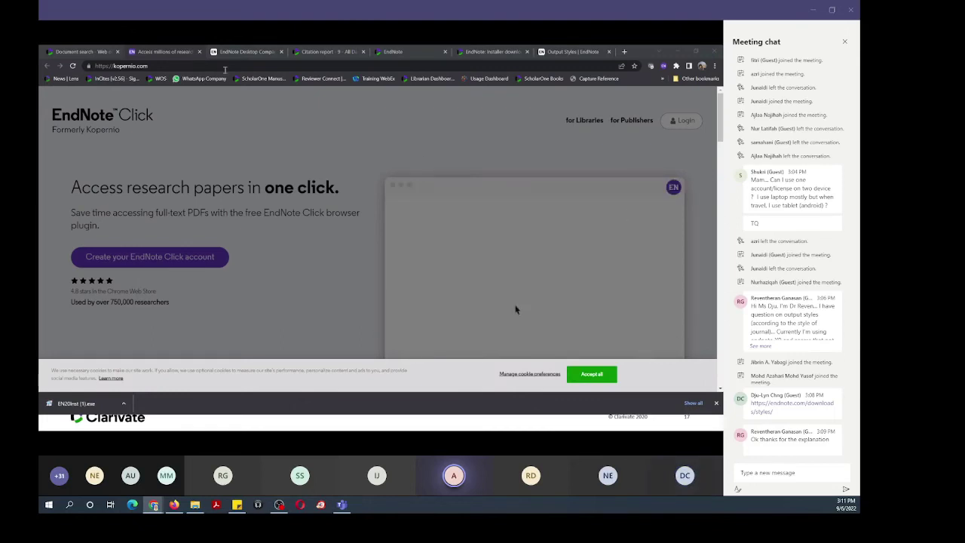
{"action": "left_click", "coordinate": [609, 52]}
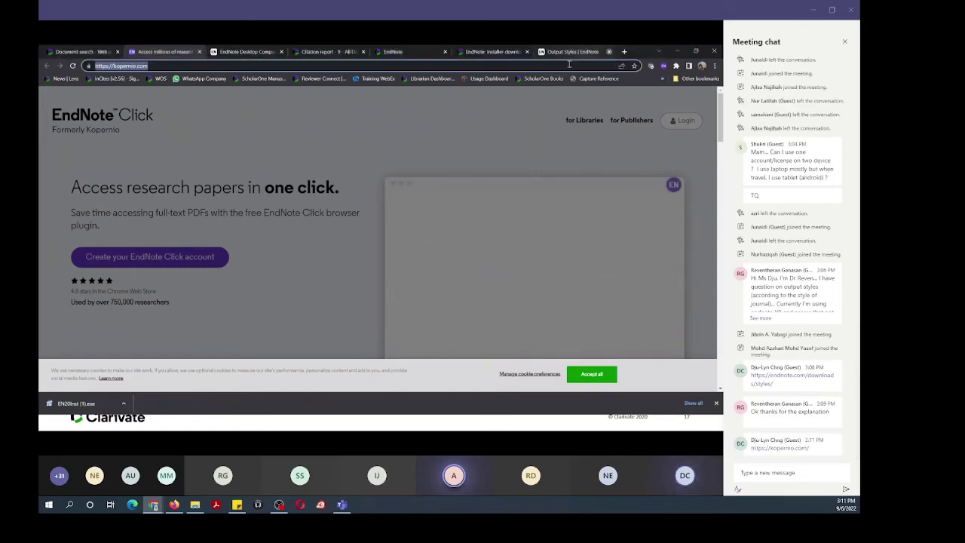
Return to Web of Science and search the Core Collection for the topic hydrogen energy.
{"action": "left_click", "coordinate": [76, 53]}
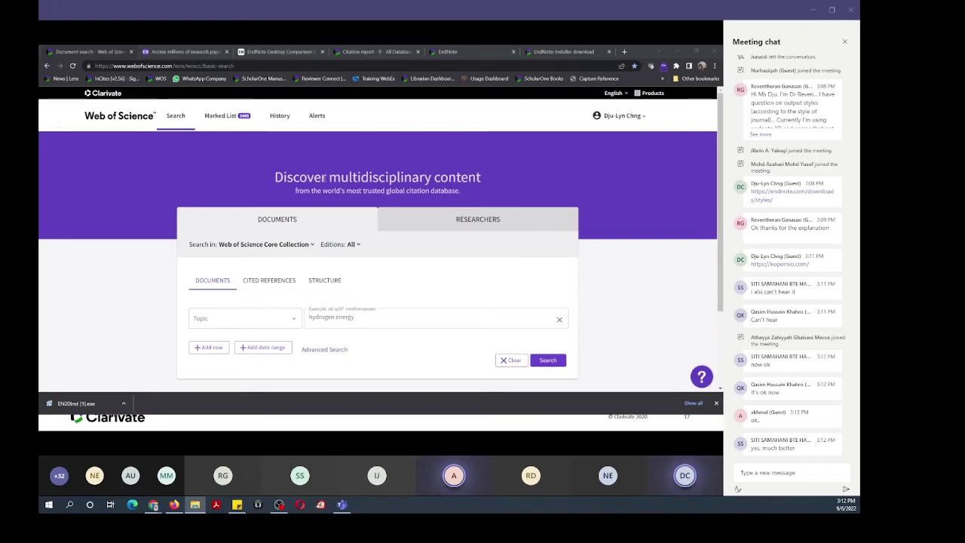
{"action": "left_click", "coordinate": [362, 324]}
{"action": "left_click", "coordinate": [549, 360]}
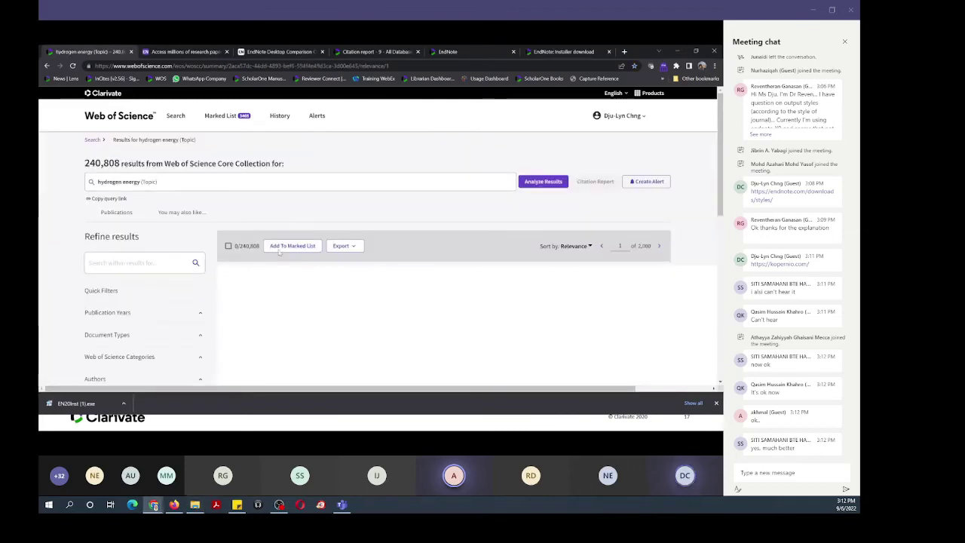
Look through the hydrogen energy results and refine them to records with Enriched Cited References.
{"action": "scroll", "coordinate": [302, 264], "scroll_direction": "down", "scroll_amount": 2}
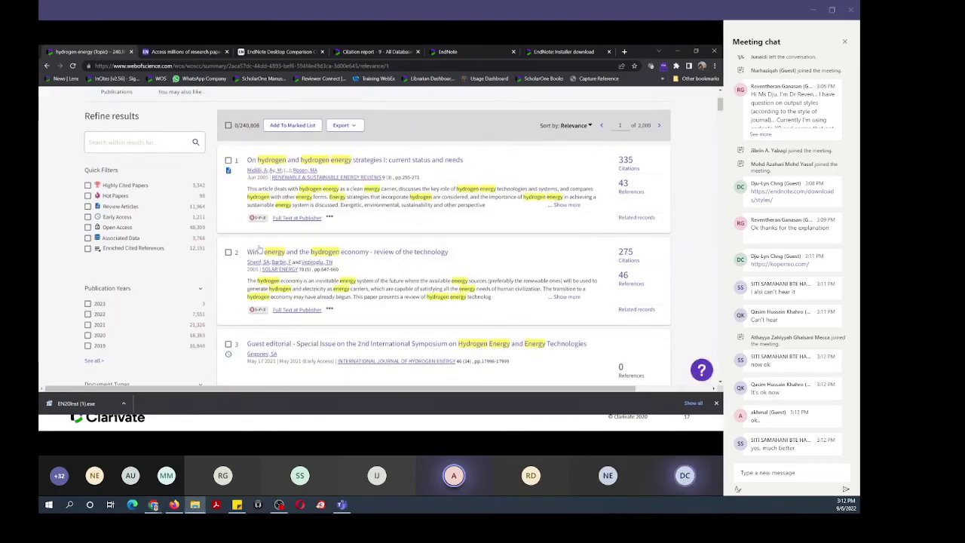
{"action": "scroll", "coordinate": [332, 220], "scroll_direction": "down", "scroll_amount": 1}
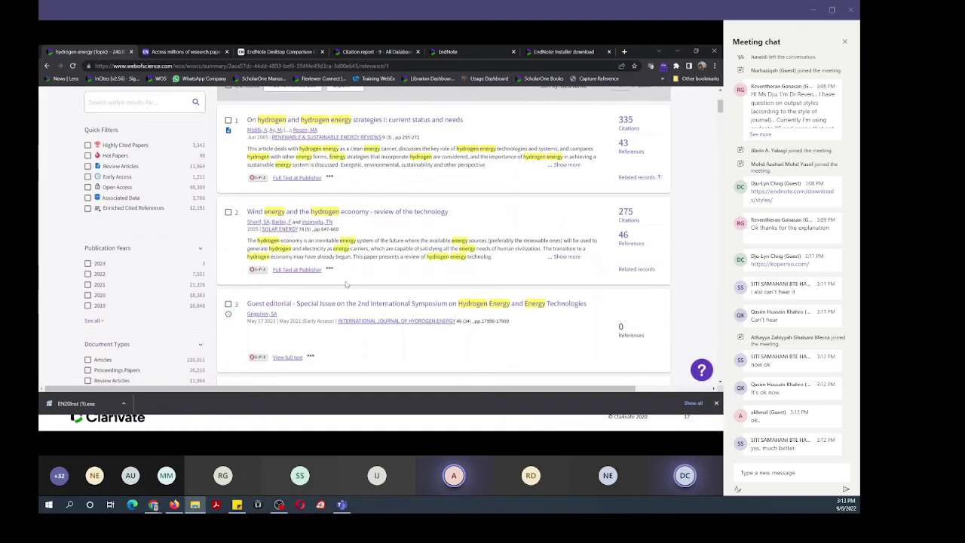
{"action": "scroll", "coordinate": [346, 284], "scroll_direction": "up", "scroll_amount": 1}
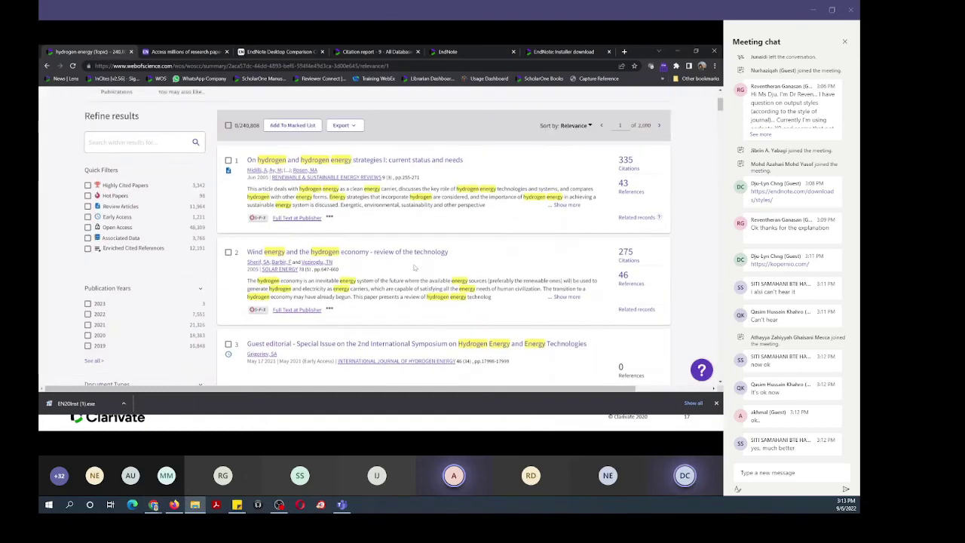
{"action": "scroll", "coordinate": [413, 267], "scroll_direction": "down", "scroll_amount": 2}
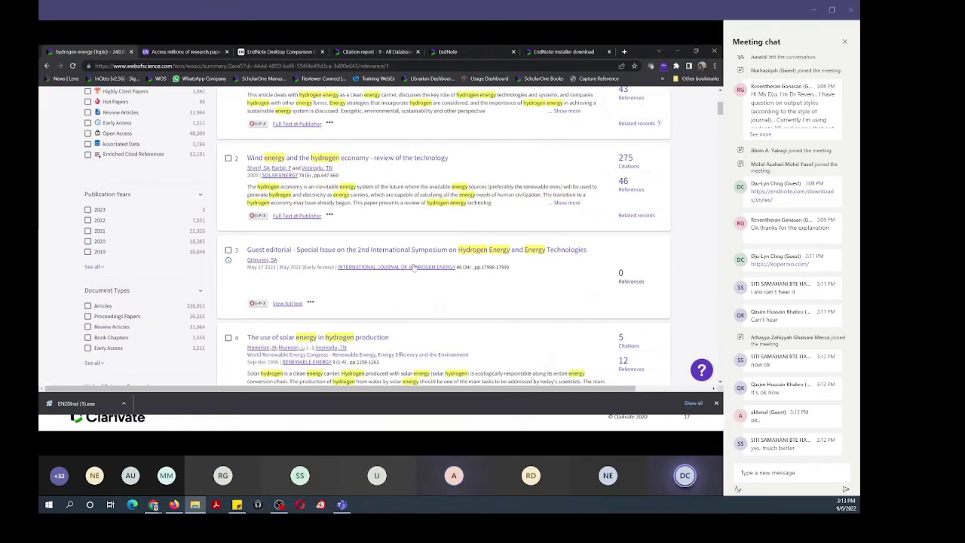
{"action": "scroll", "coordinate": [414, 268], "scroll_direction": "down", "scroll_amount": 12}
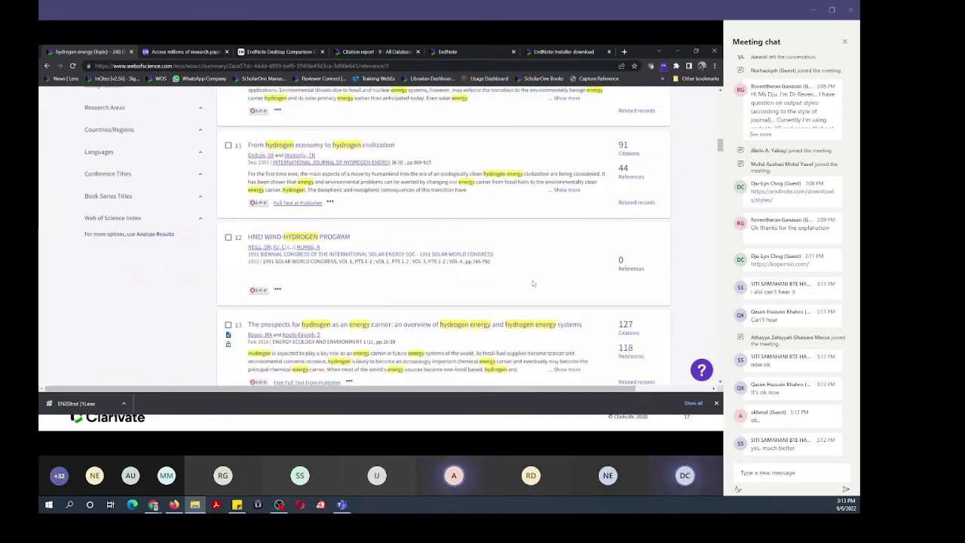
{"action": "scroll", "coordinate": [530, 284], "scroll_direction": "up", "scroll_amount": 12}
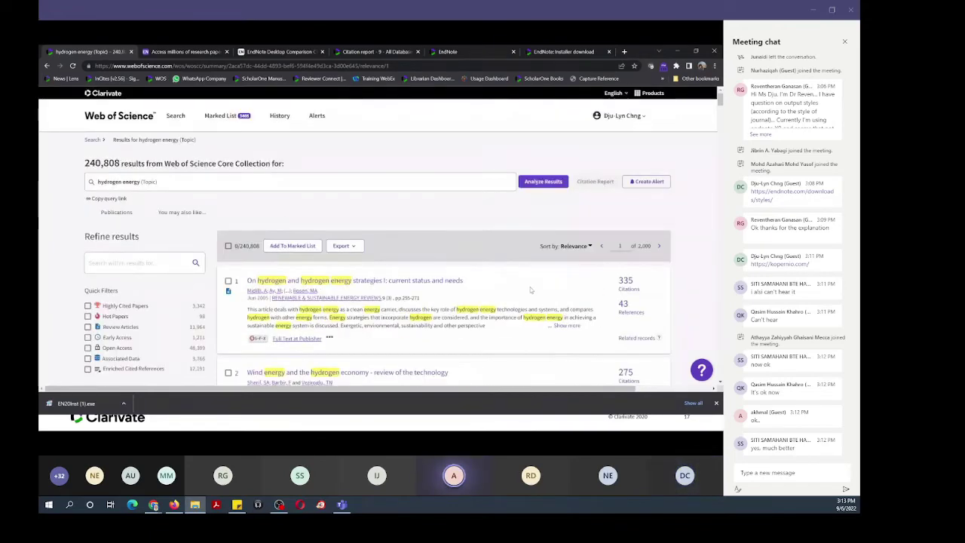
{"action": "scroll", "coordinate": [530, 286], "scroll_direction": "down", "scroll_amount": 2}
{"action": "left_click", "coordinate": [88, 288]}
{"action": "left_click", "coordinate": [189, 305]}
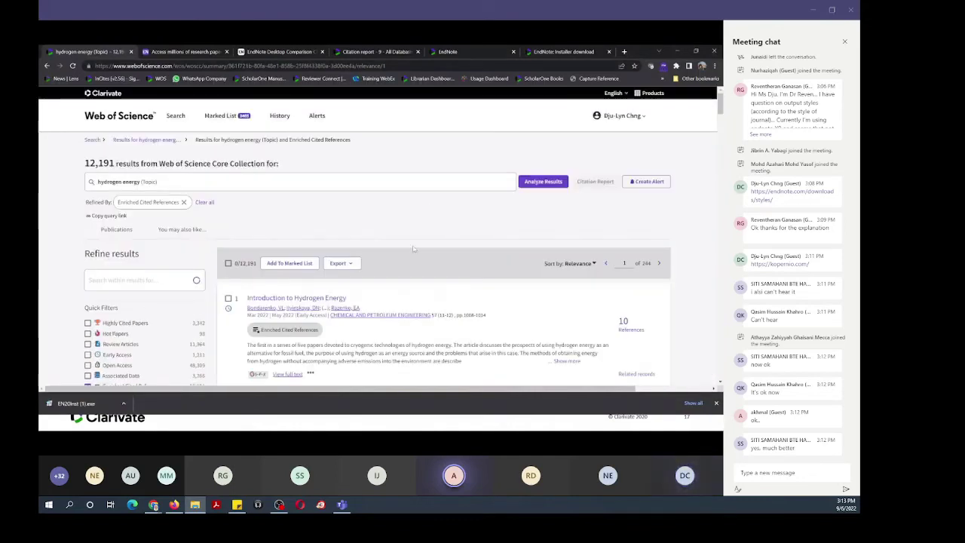
Examine the records and full-text links in the refined hydrogen energy results.
{"action": "scroll", "coordinate": [358, 188], "scroll_direction": "down", "scroll_amount": 5}
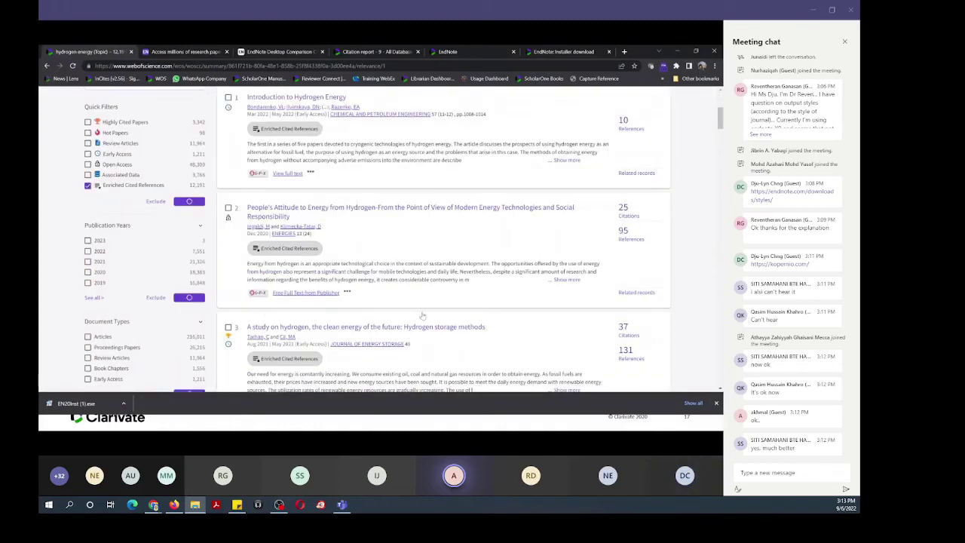
{"action": "scroll", "coordinate": [419, 273], "scroll_direction": "down", "scroll_amount": 2}
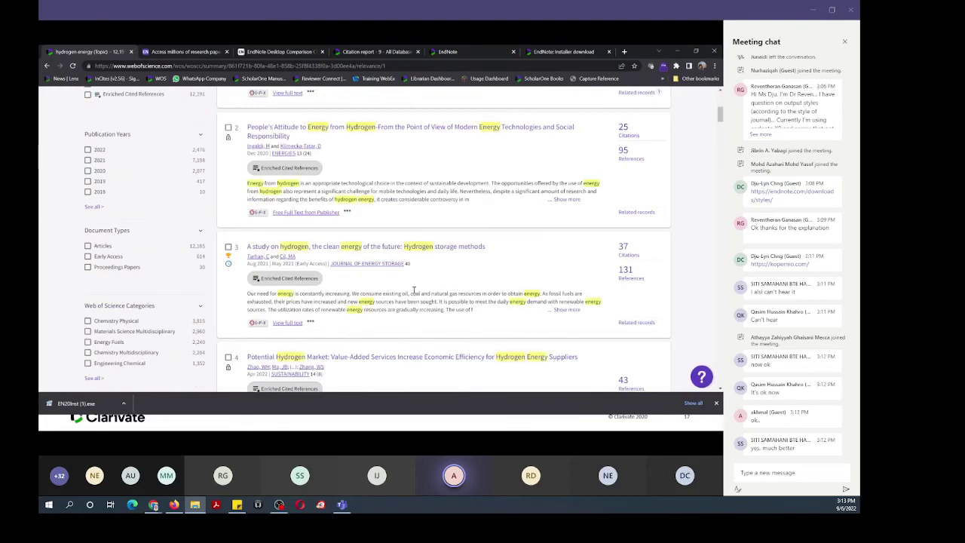
{"action": "scroll", "coordinate": [459, 295], "scroll_direction": "up", "scroll_amount": 5}
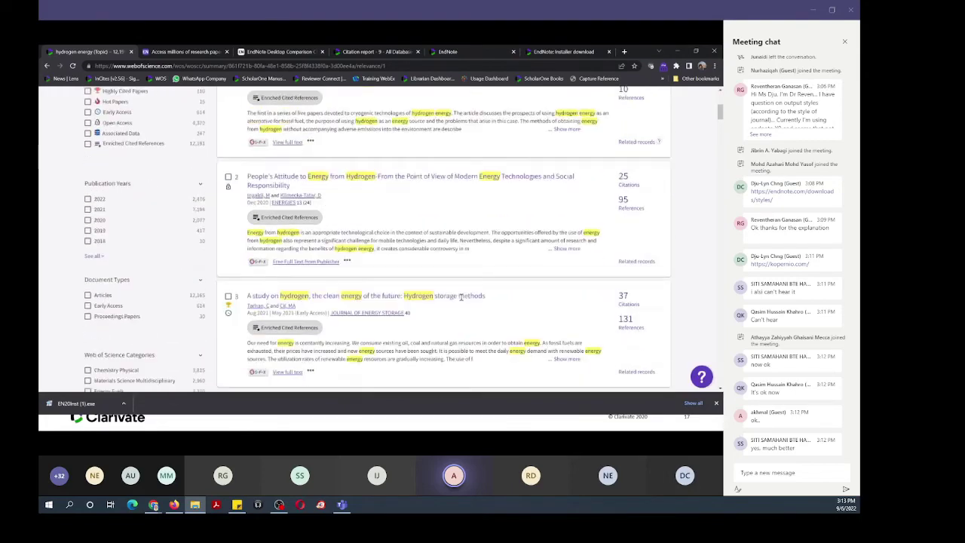
{"action": "scroll", "coordinate": [462, 300], "scroll_direction": "down", "scroll_amount": 12}
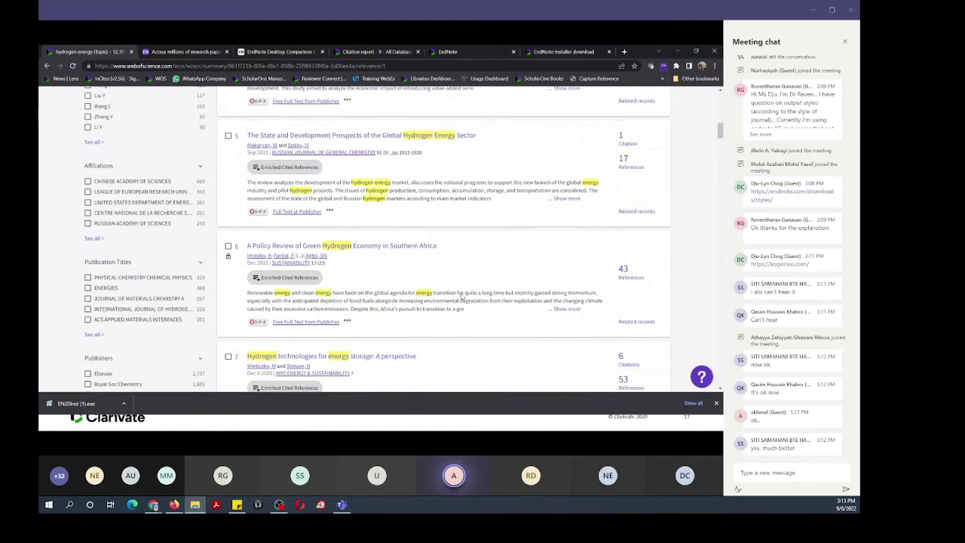
Refine the hydrogen energy results further to Open Access records.
{"action": "scroll", "coordinate": [462, 298], "scroll_direction": "up", "scroll_amount": 3}
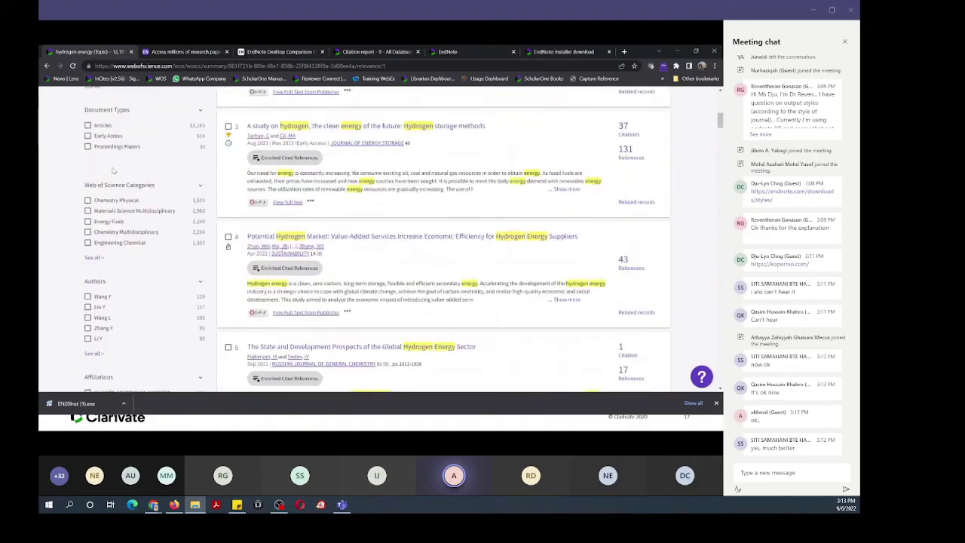
{"action": "scroll", "coordinate": [117, 164], "scroll_direction": "up", "scroll_amount": 5}
{"action": "left_click", "coordinate": [88, 233]}
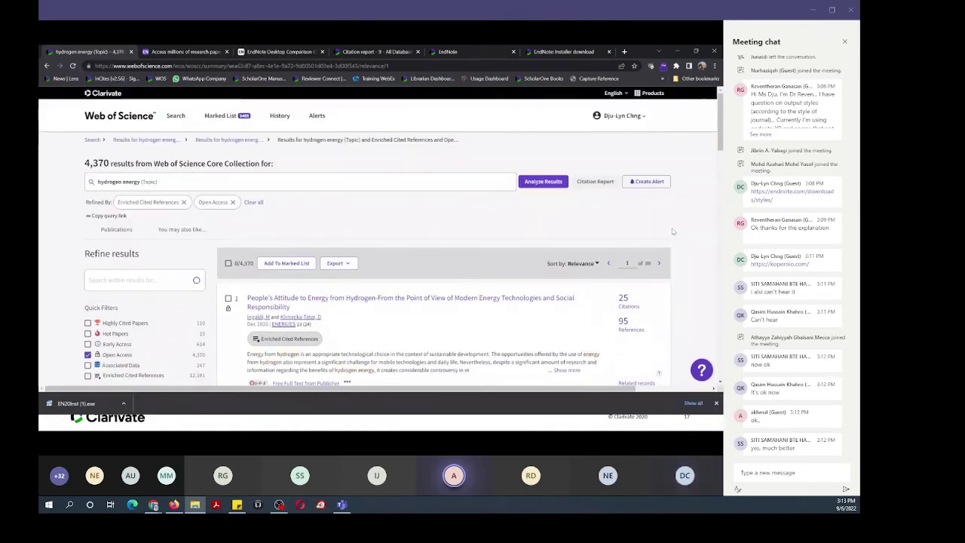
Look through the Open Access hydrogen energy records and their free full-text links.
{"action": "scroll", "coordinate": [699, 228], "scroll_direction": "down", "scroll_amount": 2}
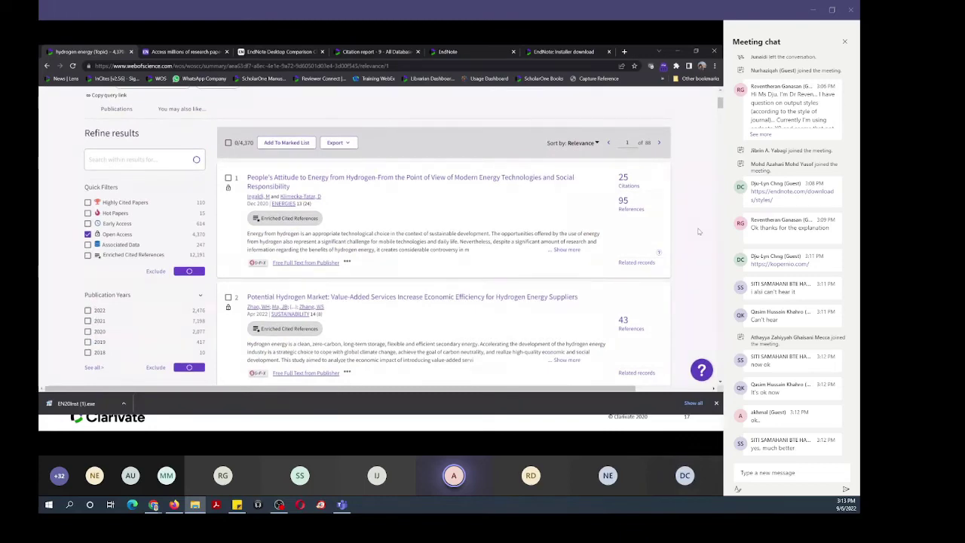
{"action": "scroll", "coordinate": [690, 233], "scroll_direction": "down", "scroll_amount": 3}
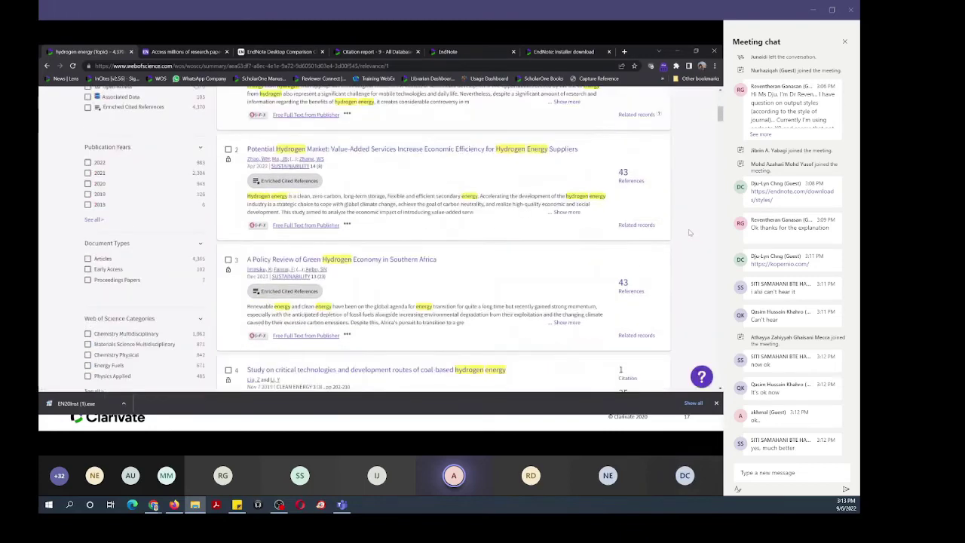
{"action": "scroll", "coordinate": [689, 233], "scroll_direction": "down", "scroll_amount": 1}
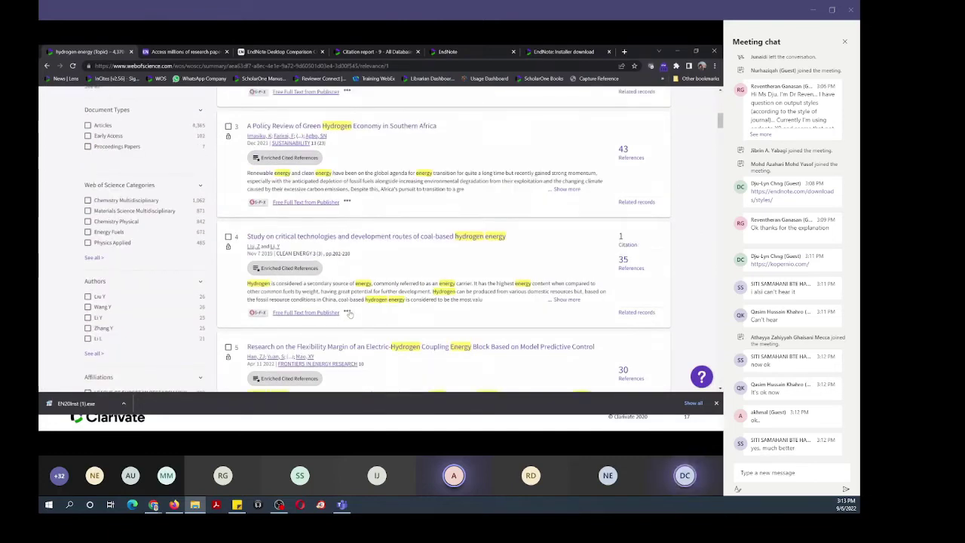
{"action": "scroll", "coordinate": [362, 296], "scroll_direction": "down", "scroll_amount": 1}
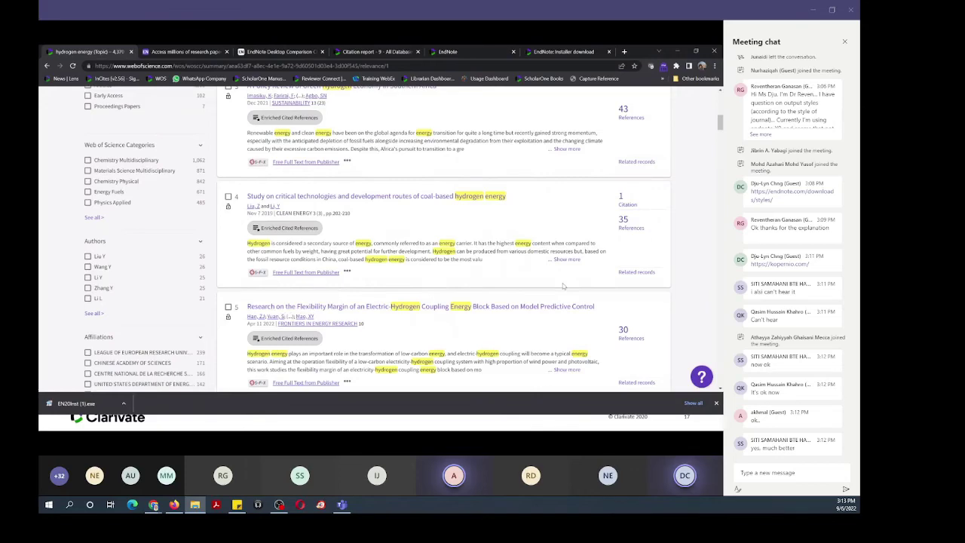
{"action": "scroll", "coordinate": [562, 286], "scroll_direction": "up", "scroll_amount": 3}
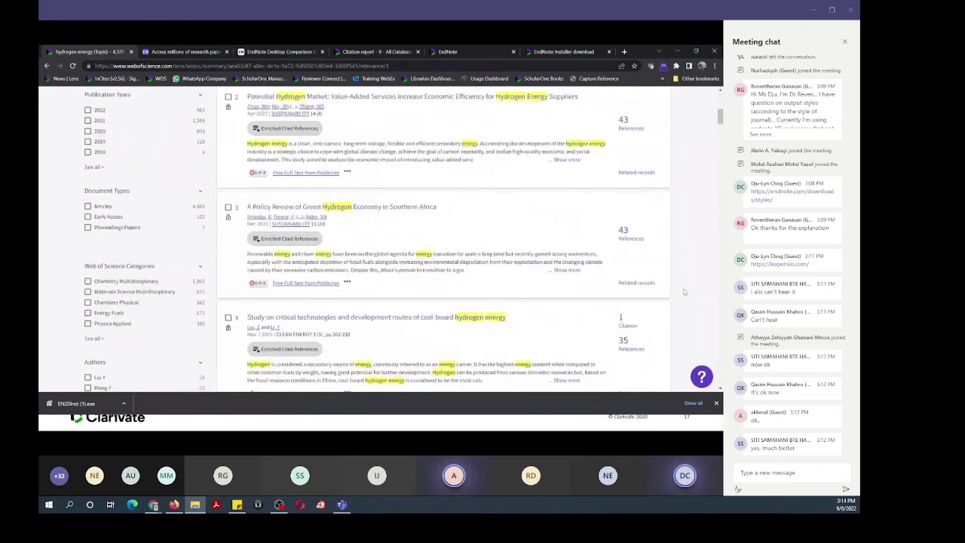
{"action": "scroll", "coordinate": [685, 292], "scroll_direction": "up", "scroll_amount": 3}
{"action": "scroll", "coordinate": [537, 326], "scroll_direction": "up", "scroll_amount": 1}
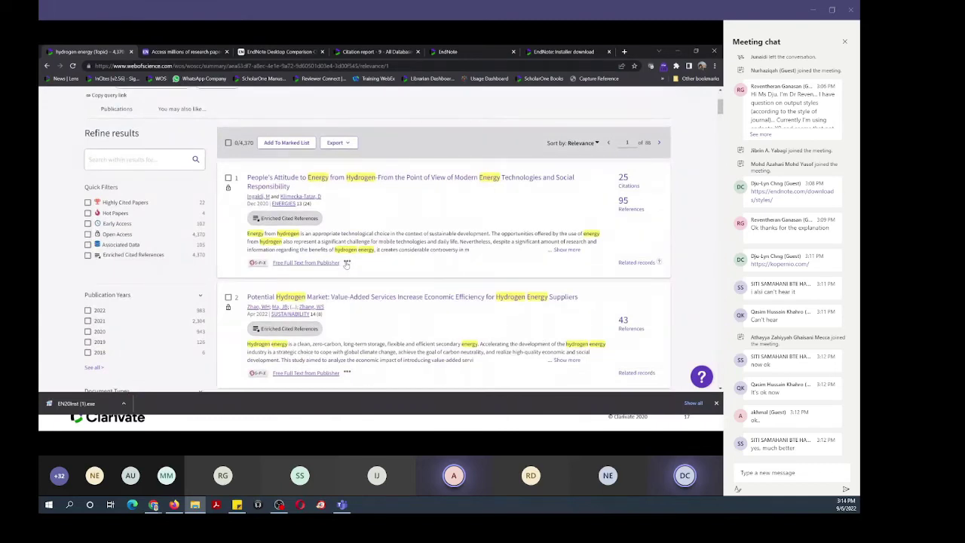
Show the result papers in EndNote Click, view the institution library page for "Introduction to Hydrogen Energy" and close it.
{"action": "left_click", "coordinate": [663, 67]}
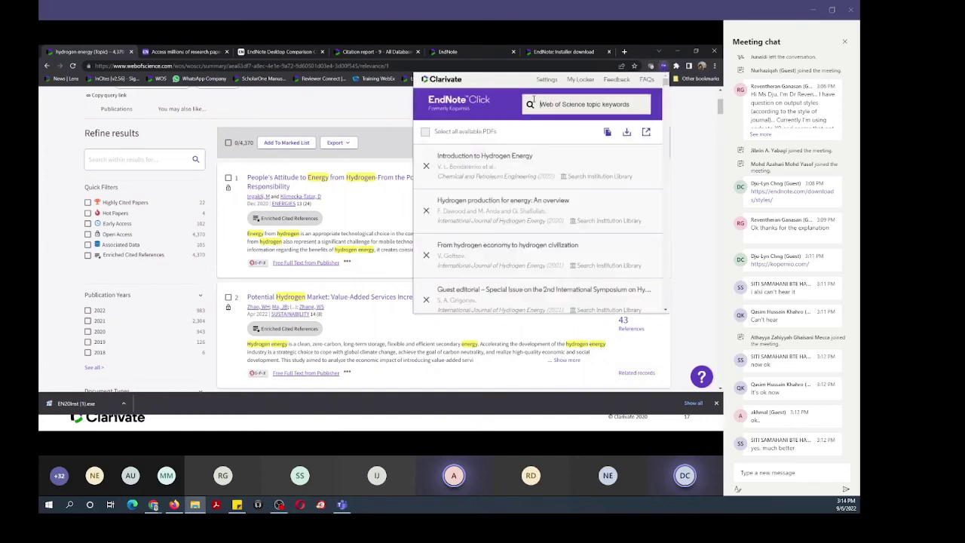
{"action": "left_click", "coordinate": [487, 156]}
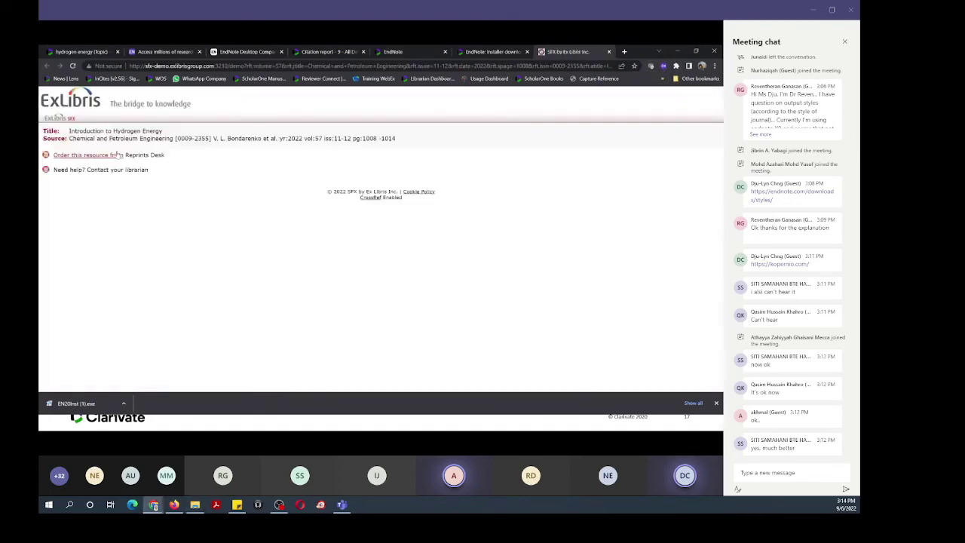
{"action": "left_click", "coordinate": [610, 53]}
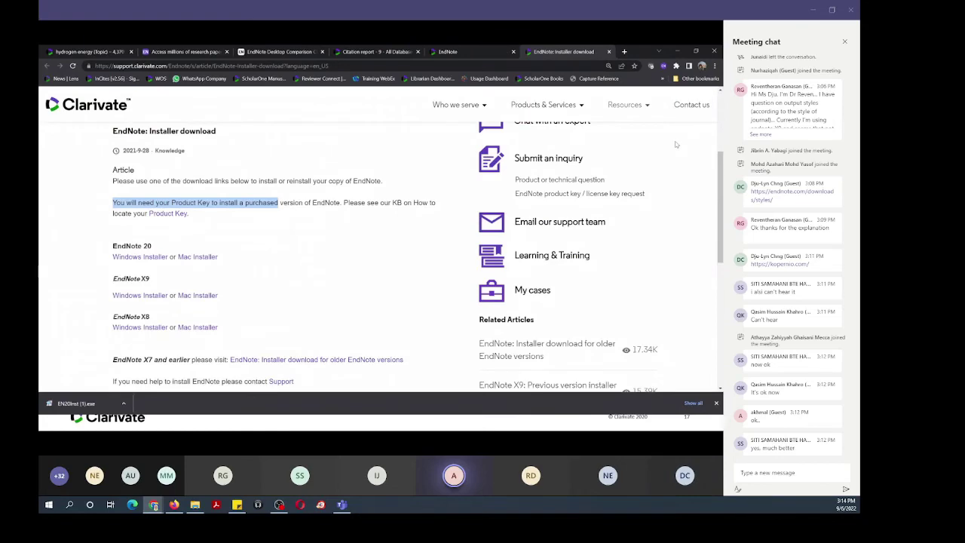
Return to the Web of Science results and open the publisher PDF of "People's Attitude to Energy from Hydrogen" through EndNote Click.
{"action": "key", "text": "ctrl+1"}
{"action": "scroll", "coordinate": [420, 296], "scroll_direction": "down", "scroll_amount": 6}
{"action": "scroll", "coordinate": [420, 297], "scroll_direction": "up", "scroll_amount": 6}
{"action": "scroll", "coordinate": [420, 296], "scroll_direction": "up", "scroll_amount": 1}
{"action": "left_click", "coordinate": [663, 66]}
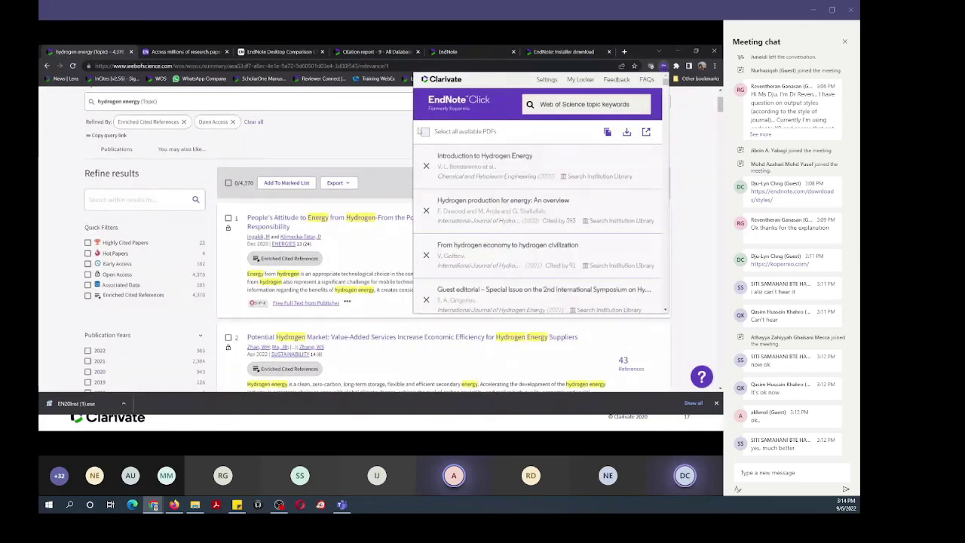
{"action": "scroll", "coordinate": [528, 244], "scroll_direction": "down", "scroll_amount": 3}
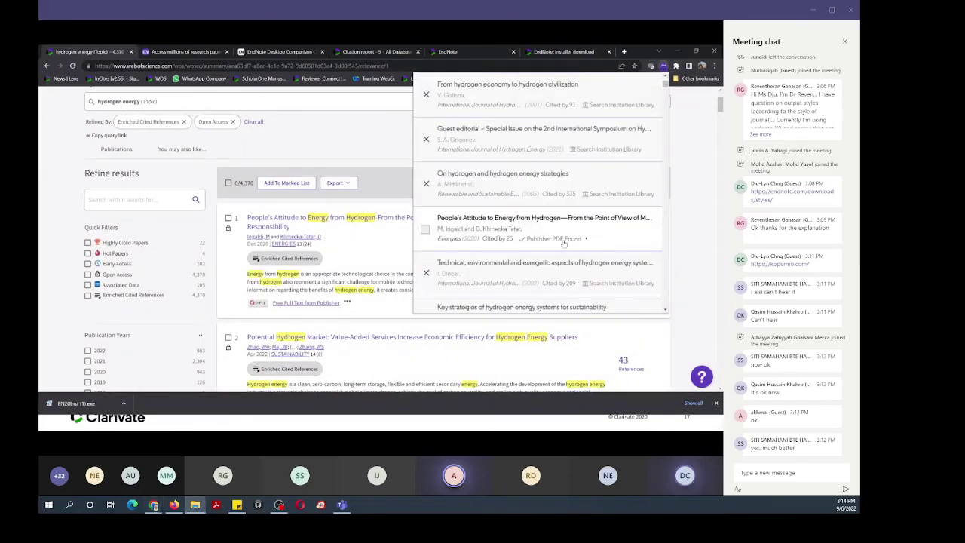
{"action": "left_click", "coordinate": [558, 238]}
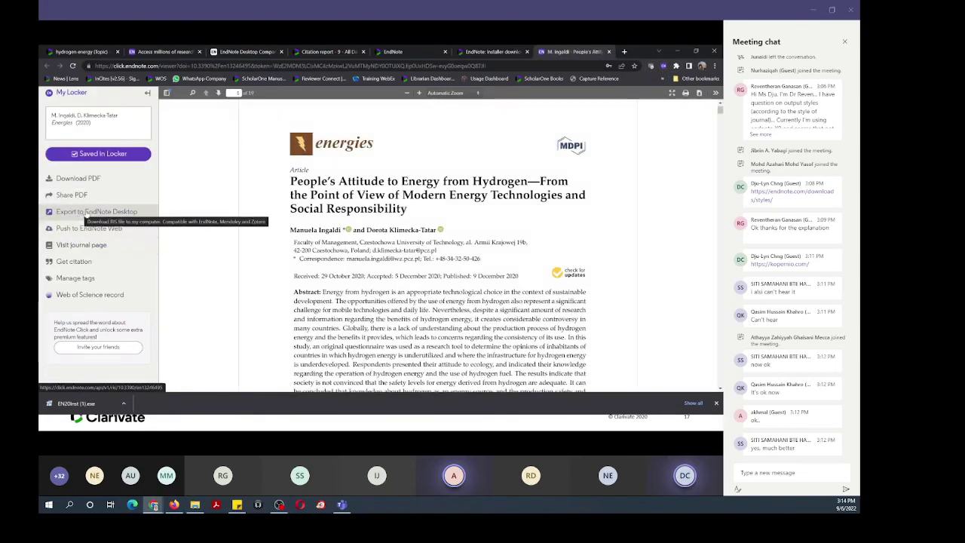
Export the article to EndNote Desktop, load the downloaded RIS file into the library and select the imported reference.
{"action": "left_click", "coordinate": [85, 212]}
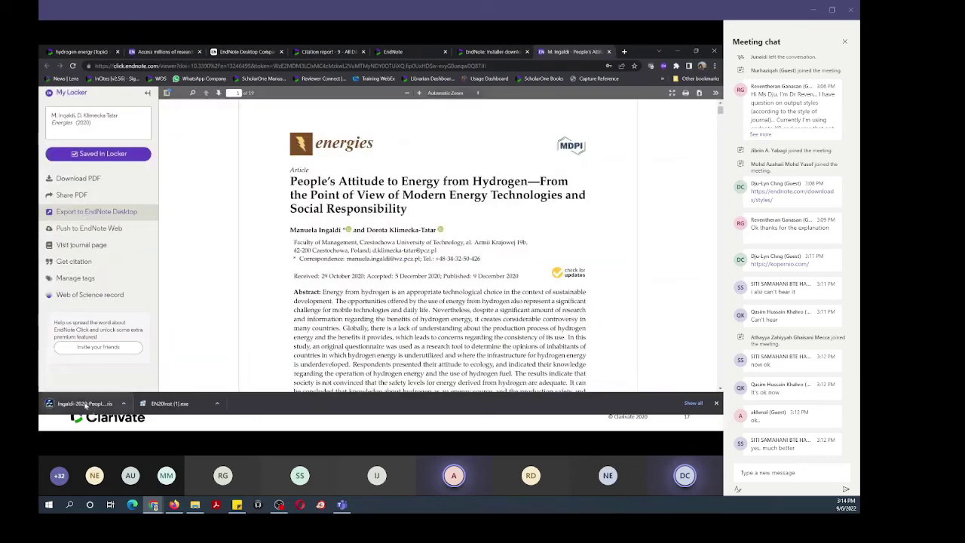
{"action": "left_click", "coordinate": [85, 405]}
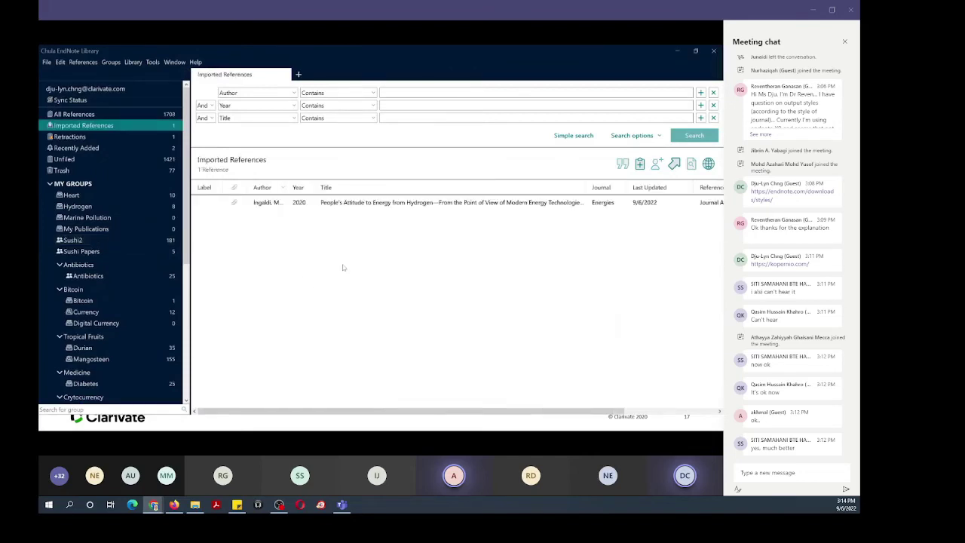
{"action": "left_click", "coordinate": [233, 204]}
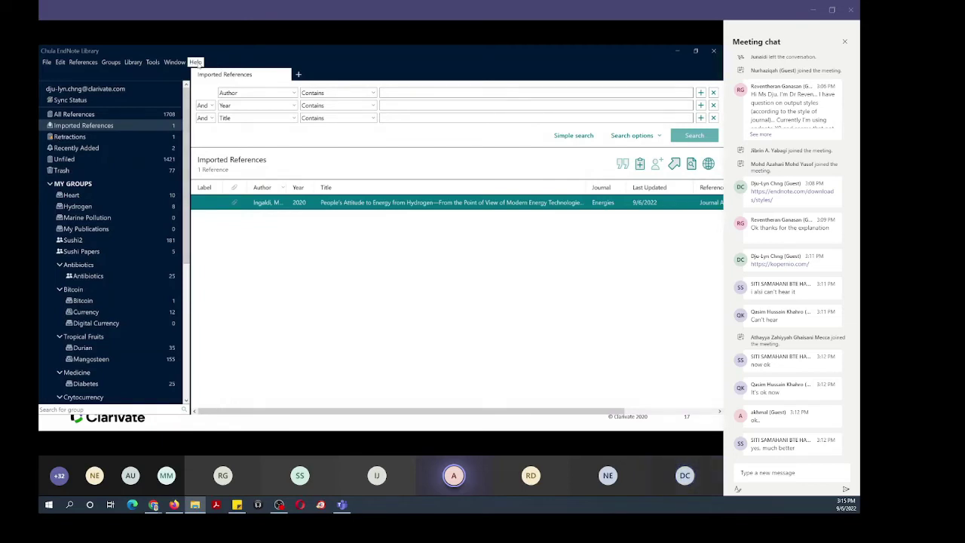
Open the EndNote Training Portal from EndNote's help and enlarge the page to 100% to show its training options.
{"action": "left_click", "coordinate": [195, 63]}
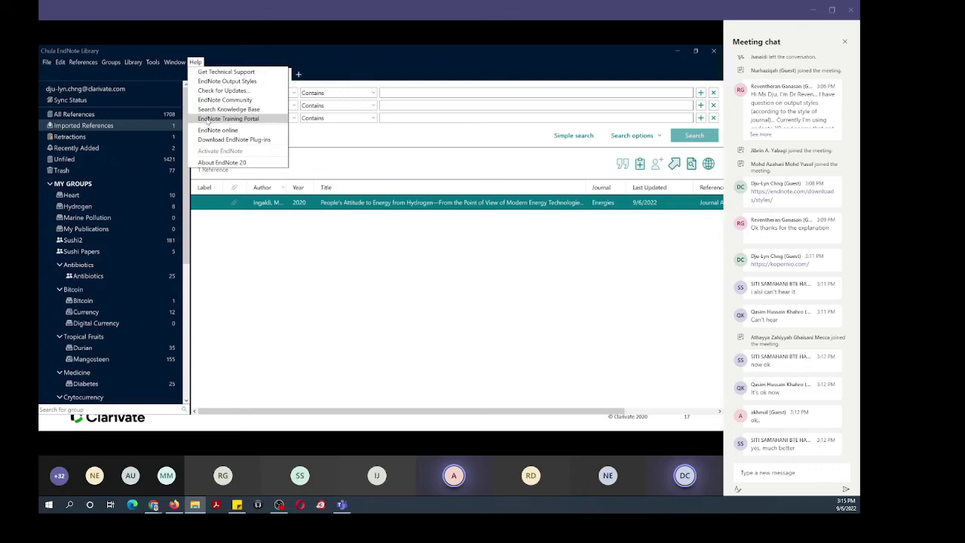
{"action": "left_click", "coordinate": [206, 120]}
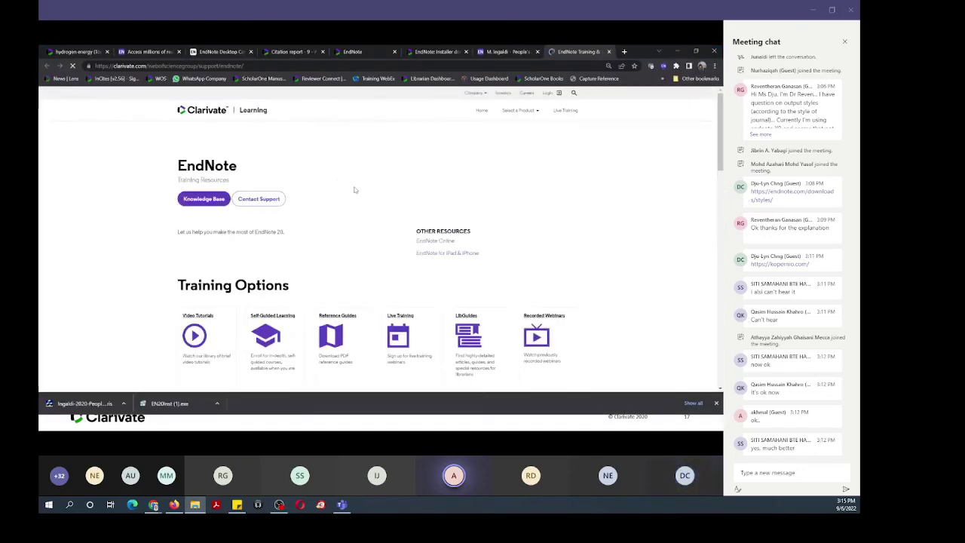
{"action": "scroll", "coordinate": [354, 190], "scroll_direction": "down", "scroll_amount": 2}
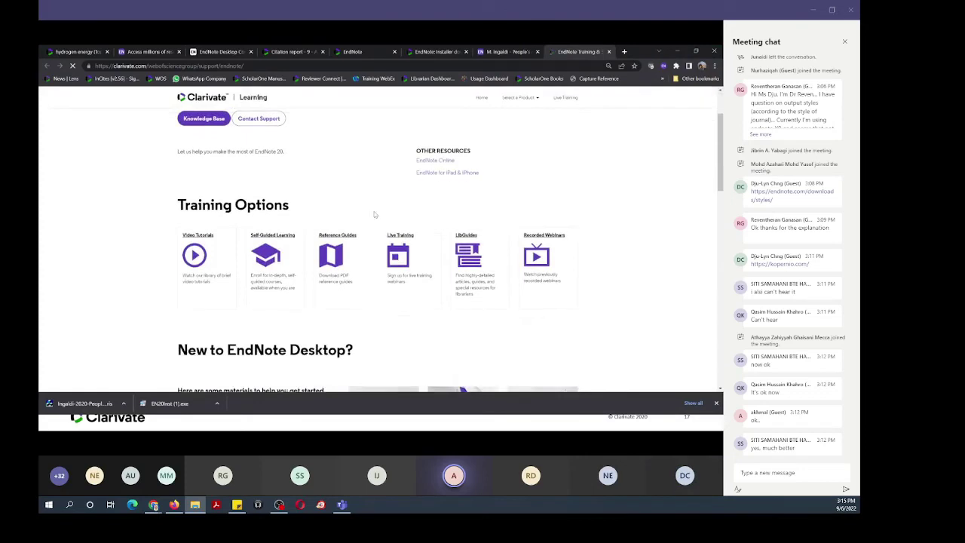
{"action": "left_click", "coordinate": [714, 67]}
{"action": "left_click", "coordinate": [690, 141]}
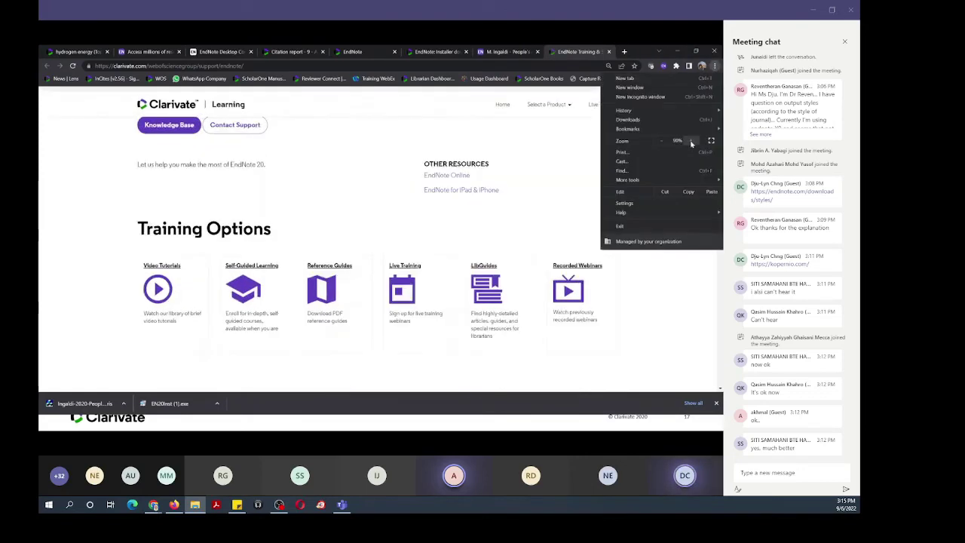
{"action": "left_click", "coordinate": [690, 140]}
{"action": "left_click", "coordinate": [83, 265]}
{"action": "scroll", "coordinate": [92, 260], "scroll_direction": "down", "scroll_amount": 3}
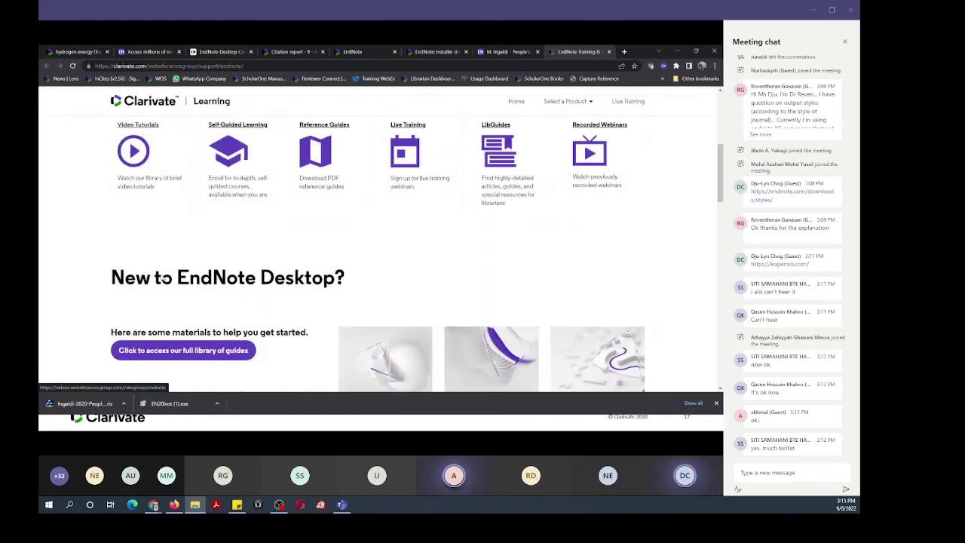
Open the full library of guides and look through the EndNote 20 quick reference guides for macOS and Windows.
{"action": "left_click", "coordinate": [178, 353]}
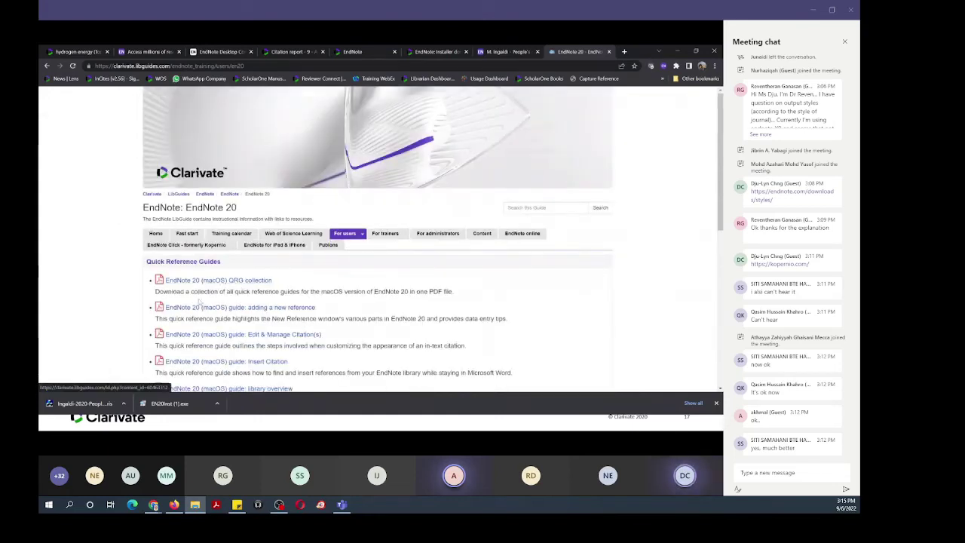
{"action": "scroll", "coordinate": [204, 289], "scroll_direction": "down", "scroll_amount": 3}
{"action": "scroll", "coordinate": [215, 292], "scroll_direction": "down", "scroll_amount": 6}
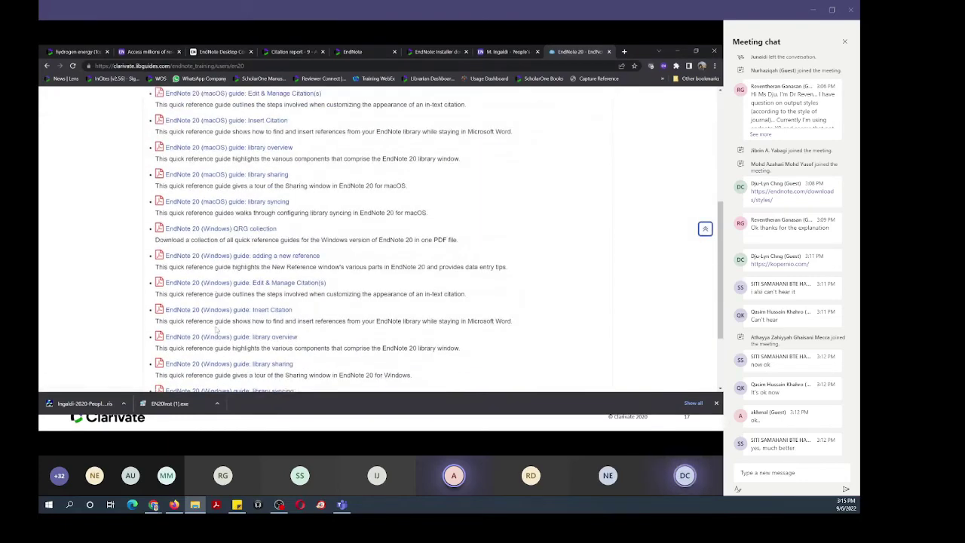
{"action": "scroll", "coordinate": [213, 332], "scroll_direction": "down", "scroll_amount": 3}
{"action": "scroll", "coordinate": [242, 313], "scroll_direction": "up", "scroll_amount": 12}
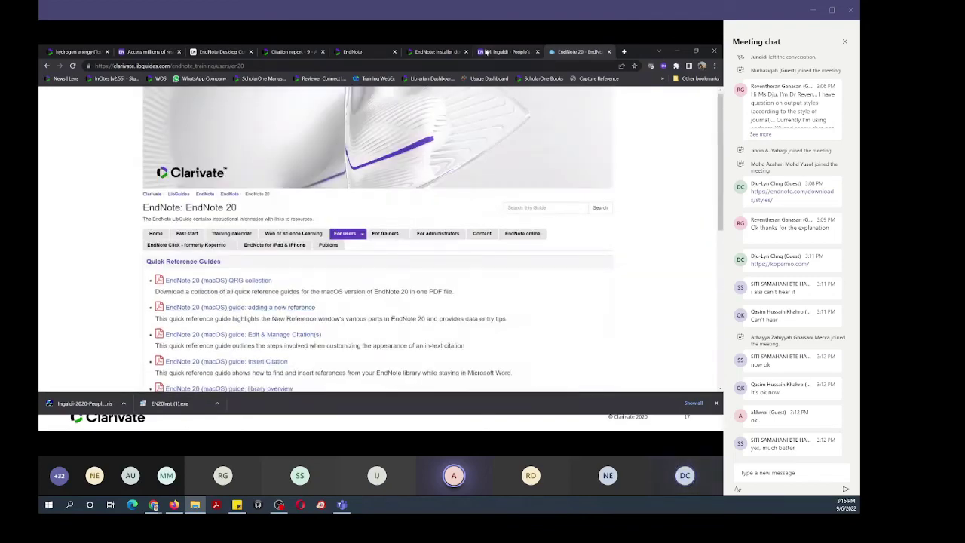
Show the EndNote Click website again, switch to the EndNote library and open the EndNote Community from its help.
{"action": "left_click", "coordinate": [80, 51]}
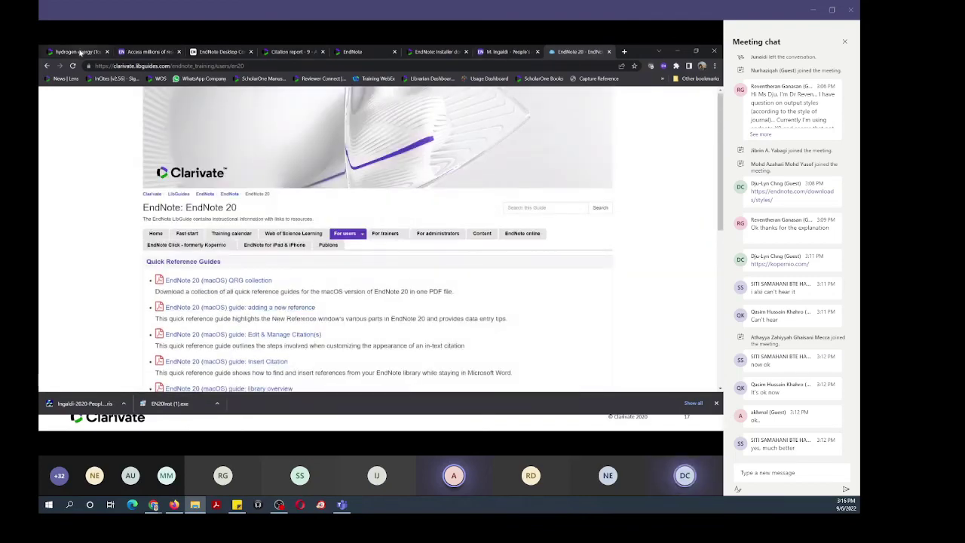
{"action": "left_click", "coordinate": [149, 51]}
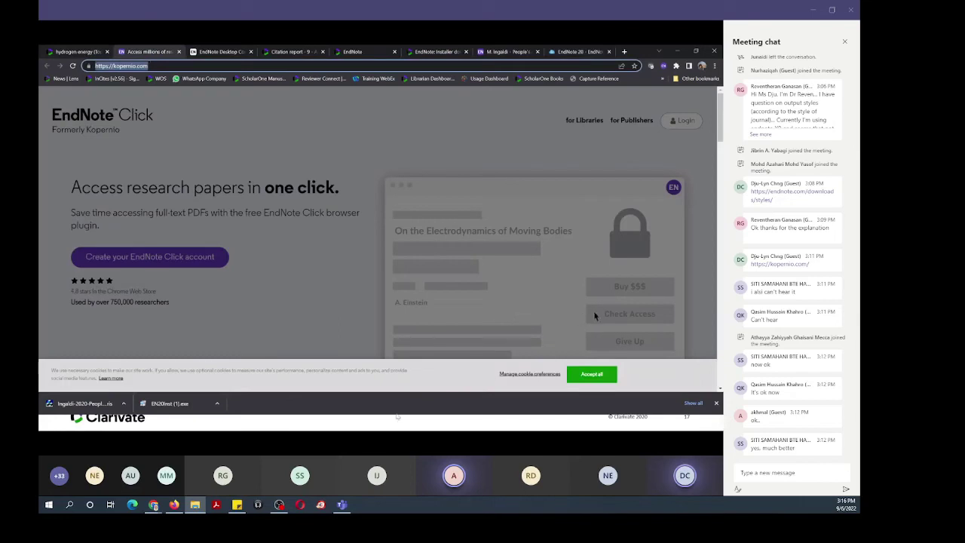
{"action": "key", "text": "super"}
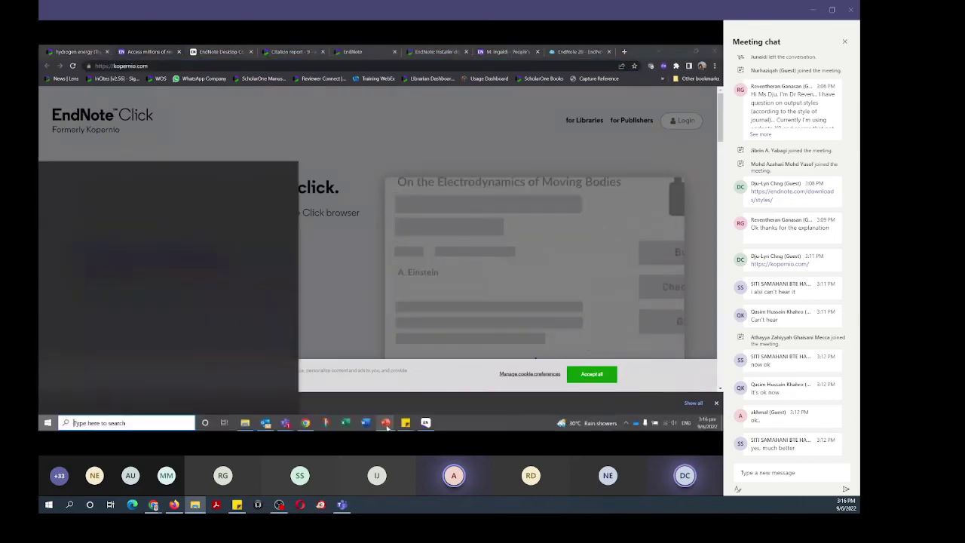
{"action": "left_click", "coordinate": [386, 424]}
{"action": "left_click", "coordinate": [195, 62]}
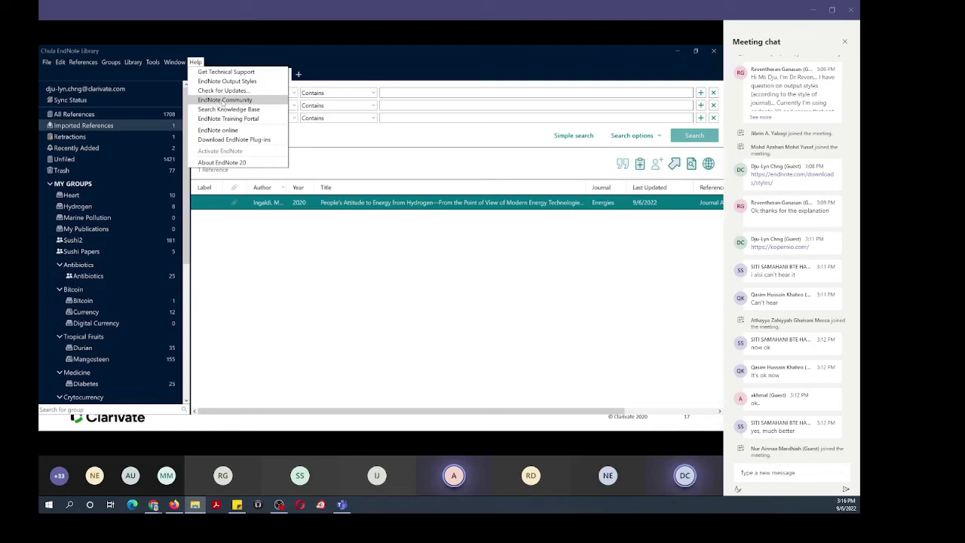
{"action": "left_click", "coordinate": [224, 100]}
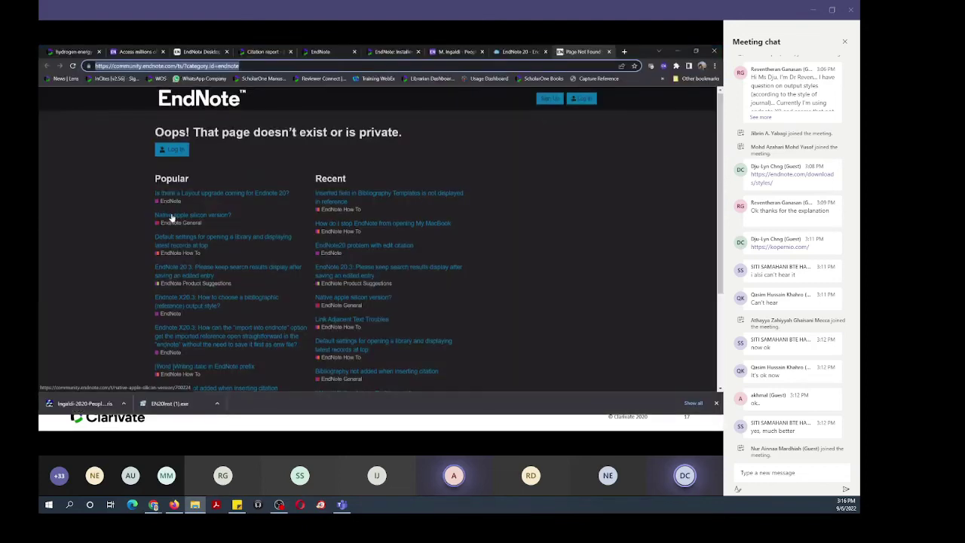
Look through the popular and recent topics on the EndNote Community page and return to the EndNote library.
{"action": "scroll", "coordinate": [196, 227], "scroll_direction": "down", "scroll_amount": 3}
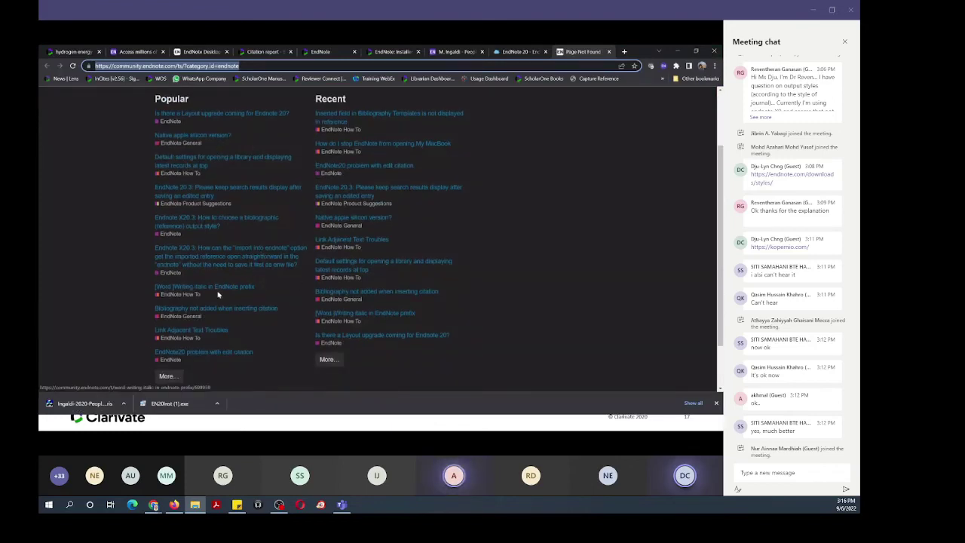
{"action": "scroll", "coordinate": [218, 296], "scroll_direction": "down", "scroll_amount": 2}
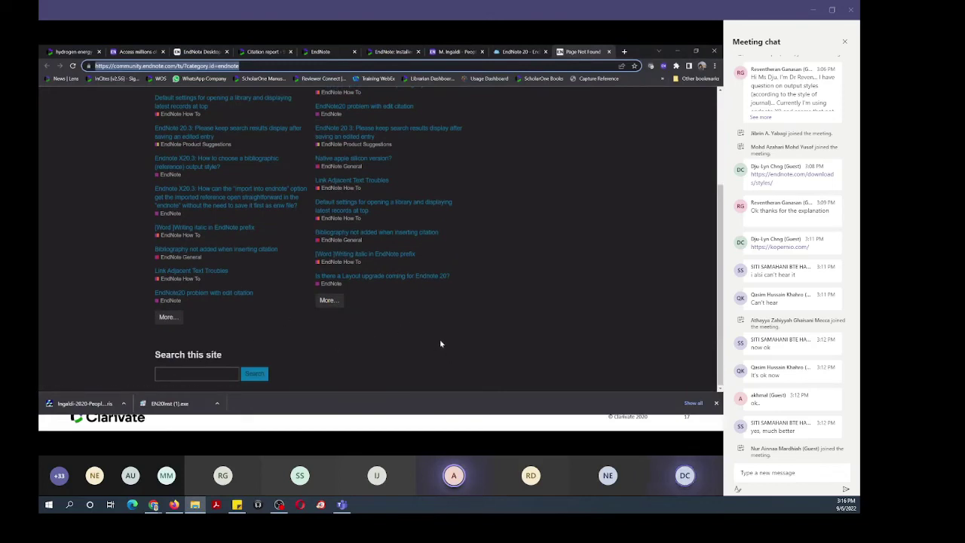
{"action": "scroll", "coordinate": [431, 343], "scroll_direction": "up", "scroll_amount": 3}
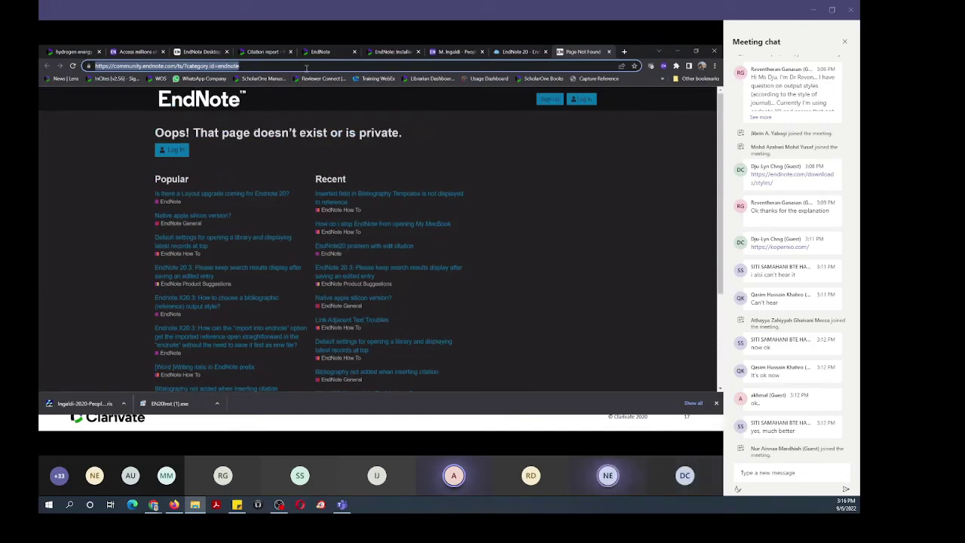
{"action": "key", "text": "super"}
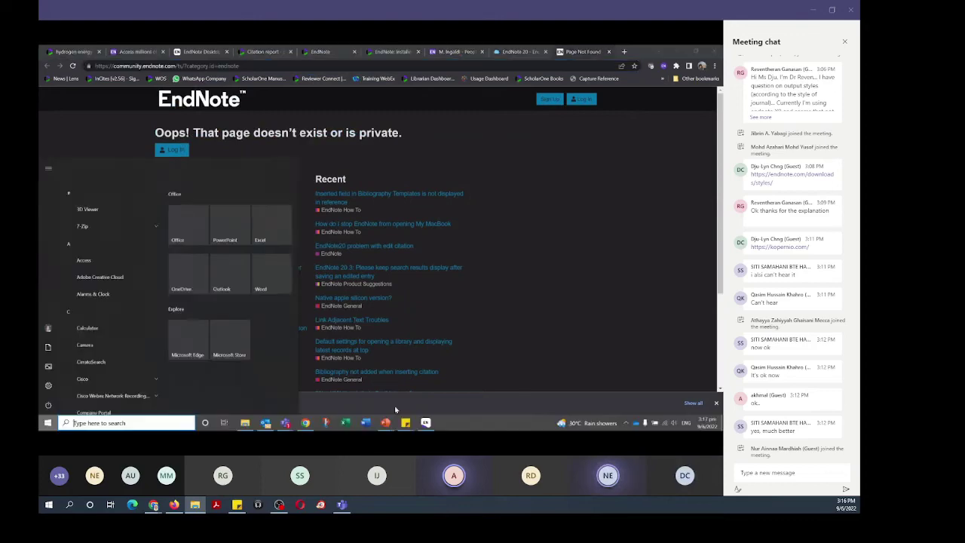
{"action": "left_click", "coordinate": [426, 422]}
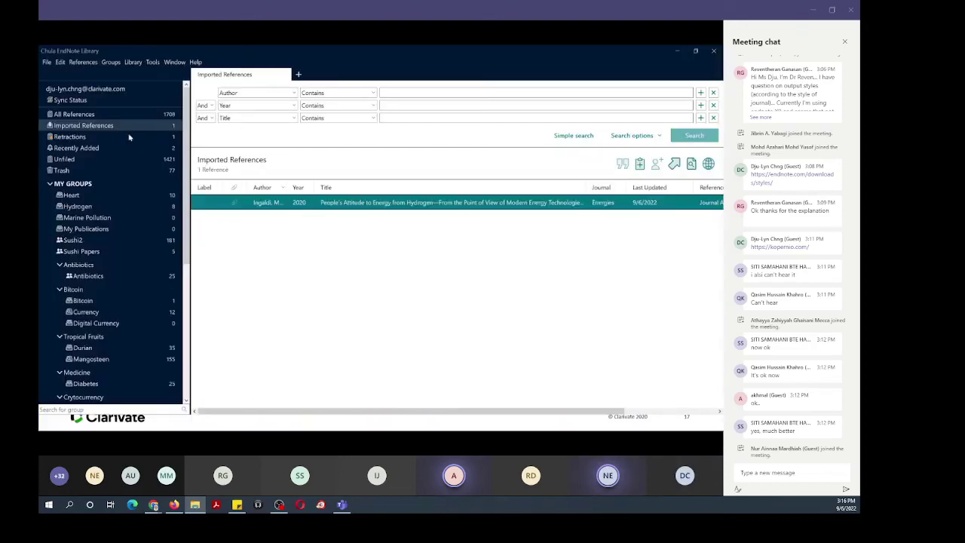
Show all references of the current EndNote library and close the library without syncing its changes.
{"action": "left_click", "coordinate": [129, 116]}
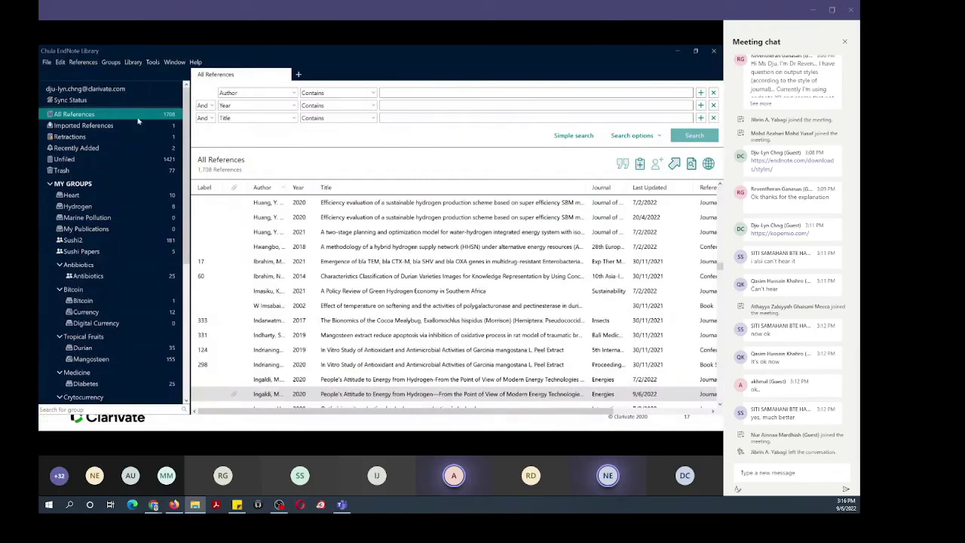
{"action": "left_click", "coordinate": [46, 62]}
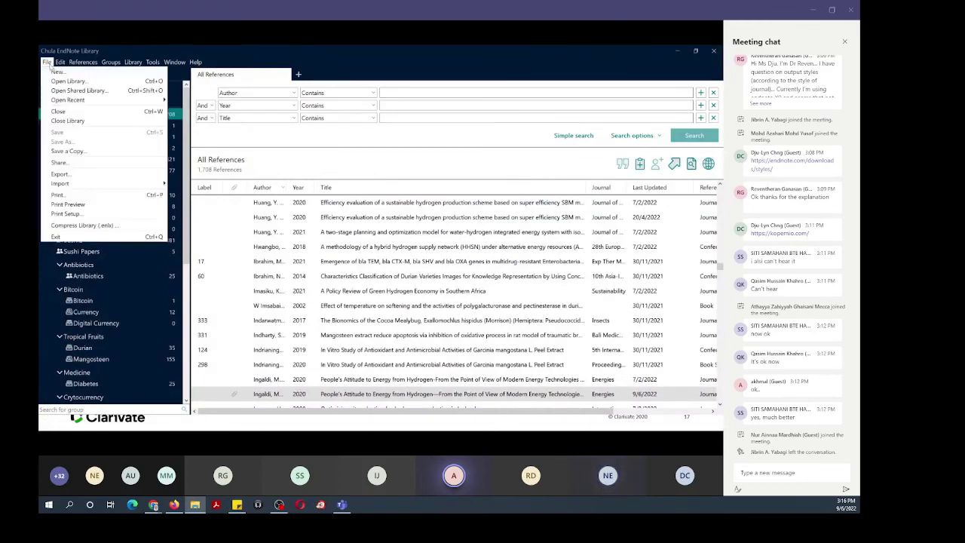
{"action": "mouse_move", "coordinate": [59, 62]}
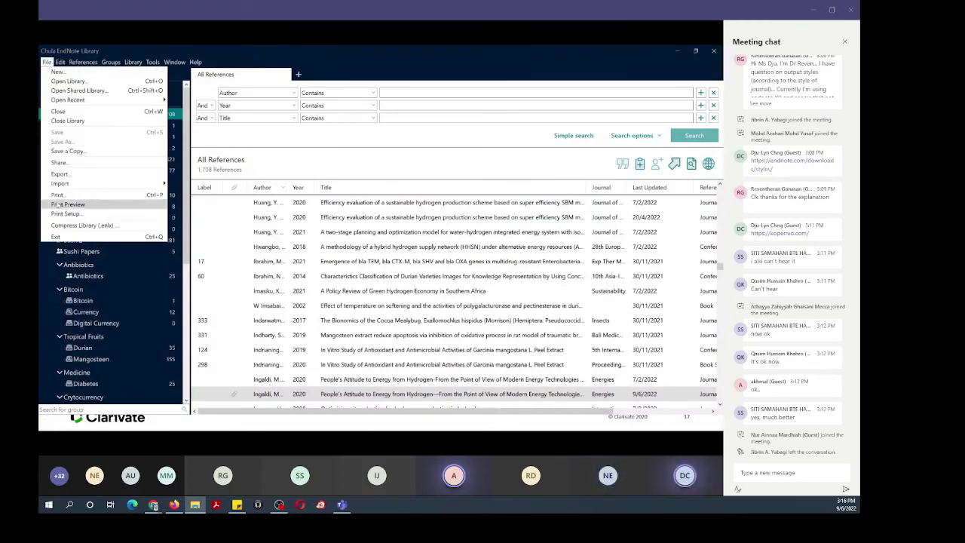
{"action": "left_click", "coordinate": [60, 111]}
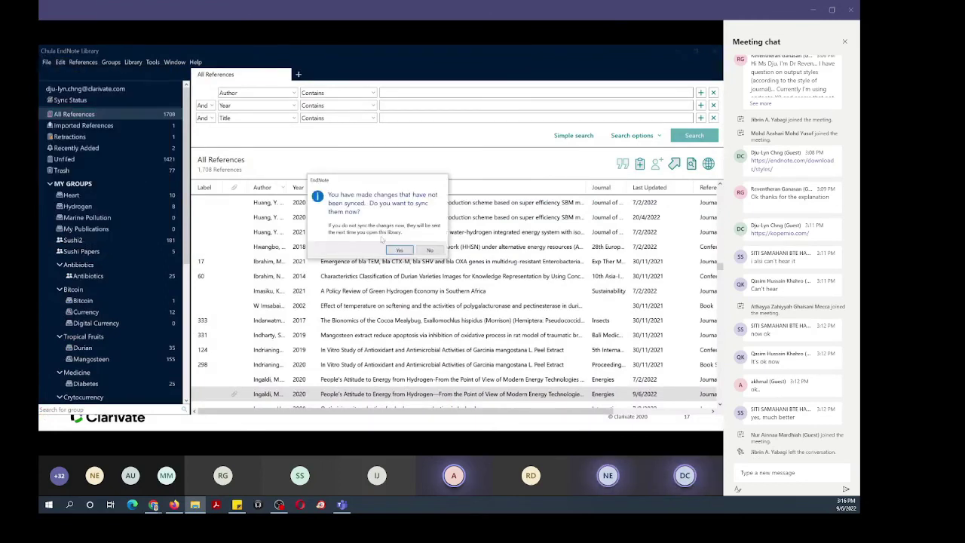
{"action": "left_click", "coordinate": [430, 250]}
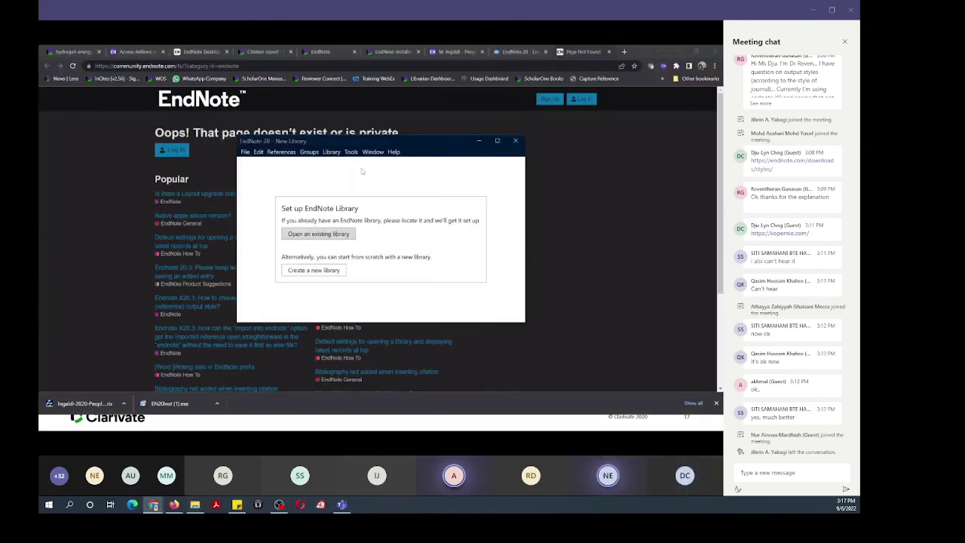
Create a new library named My EndNote Library in the desktop's EndNote20 Demo Folder and maximize its window.
{"action": "left_click_drag", "start_coordinate": [324, 143], "coordinate": [359, 159]}
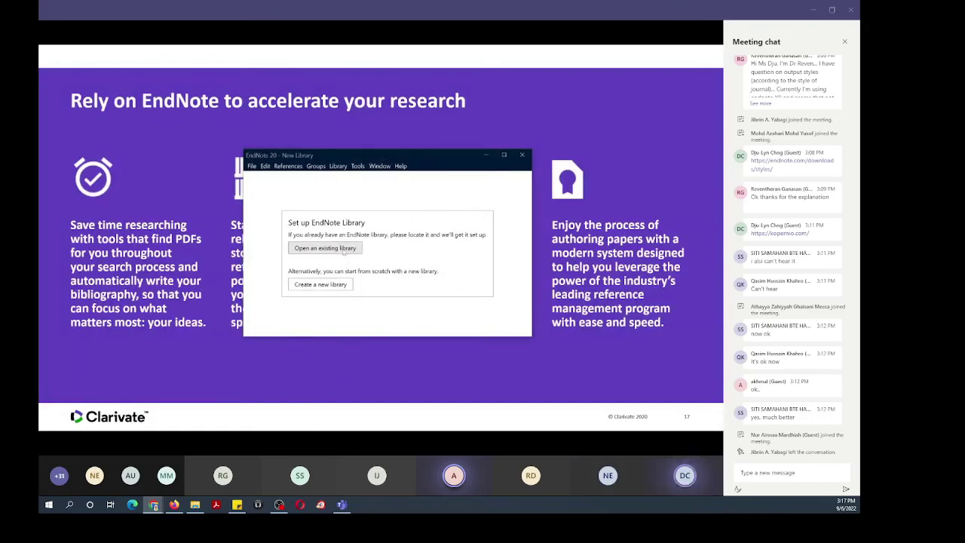
{"action": "key", "text": "super"}
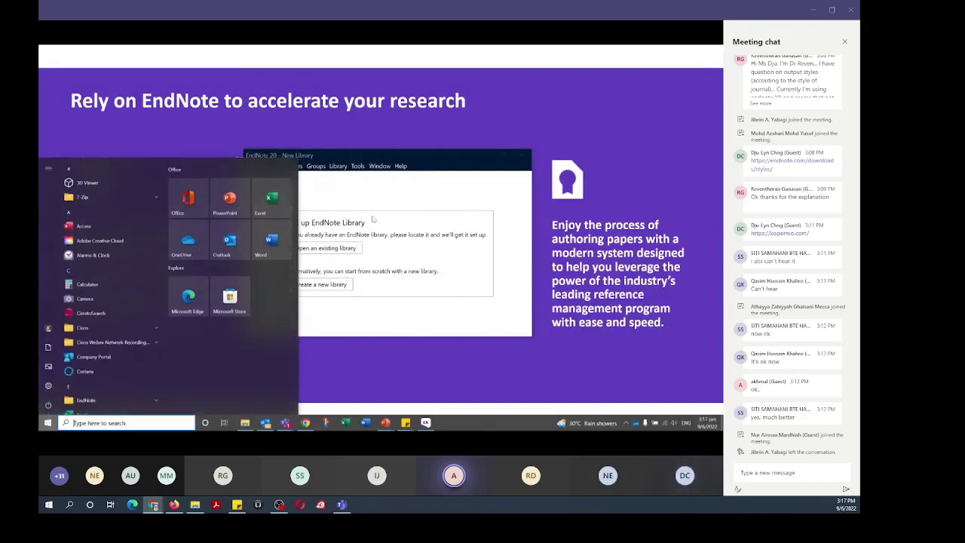
{"action": "left_click", "coordinate": [334, 188]}
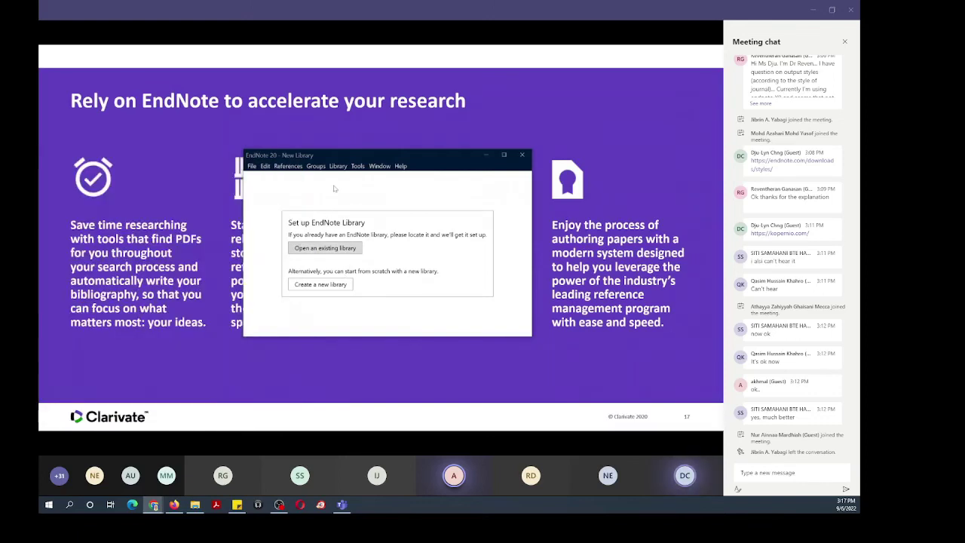
{"action": "left_click", "coordinate": [317, 286]}
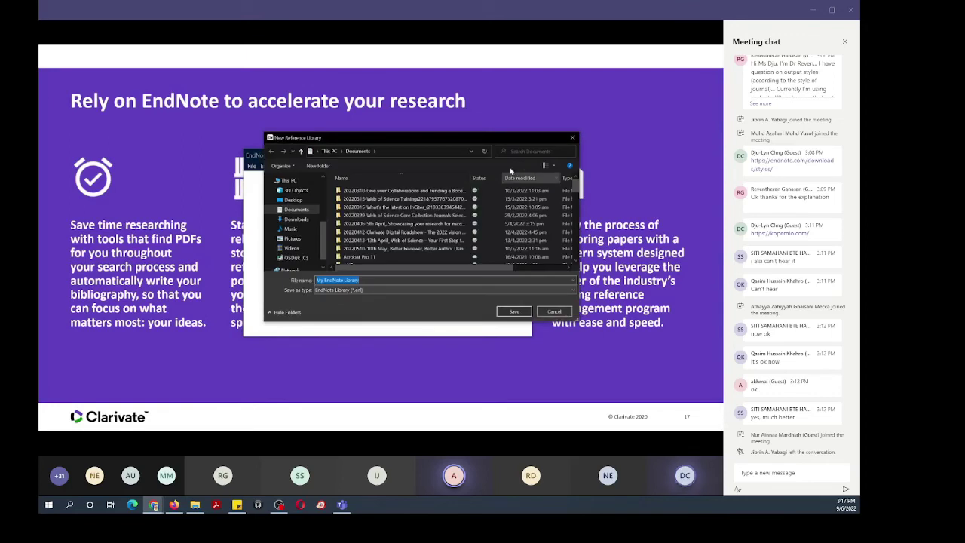
{"action": "double_click", "coordinate": [476, 139]}
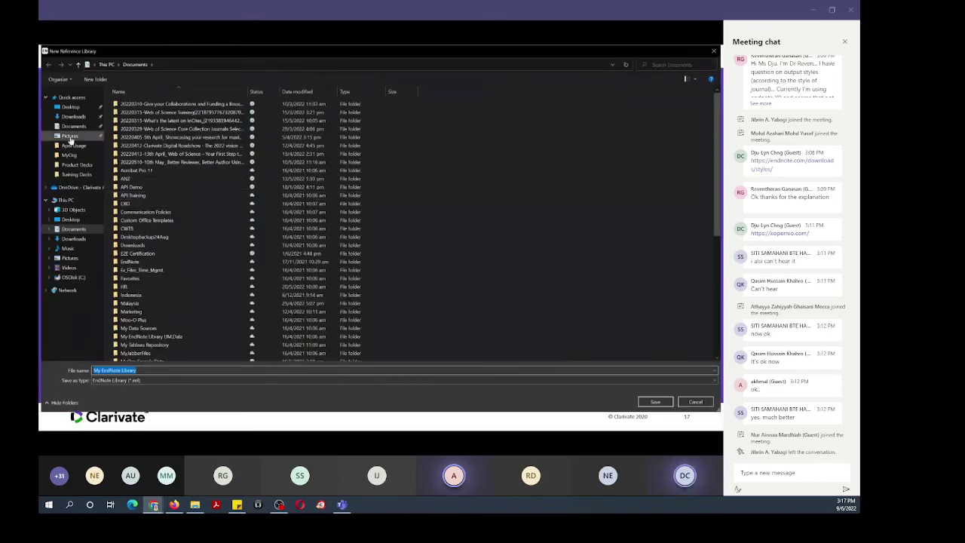
{"action": "left_click", "coordinate": [70, 107]}
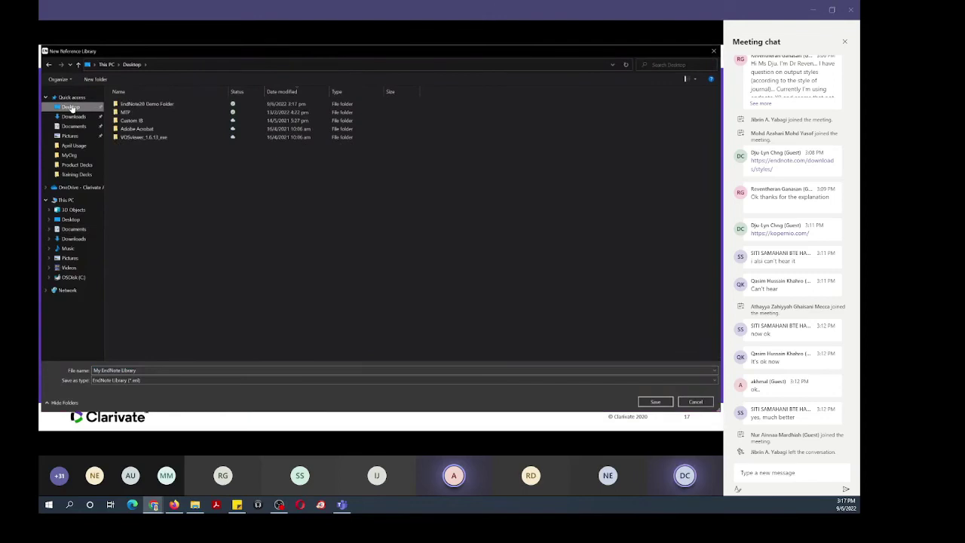
{"action": "double_click", "coordinate": [133, 107]}
{"action": "left_click", "coordinate": [153, 370]}
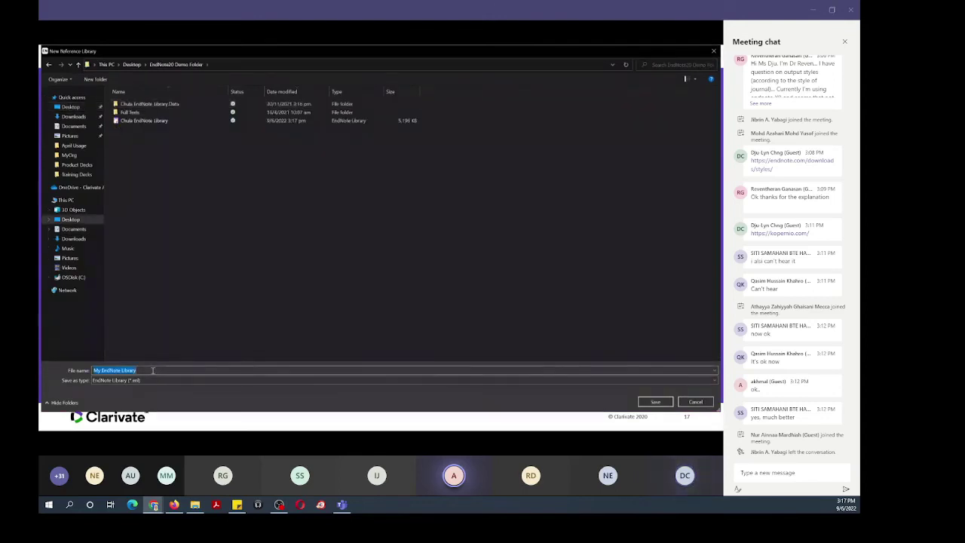
{"action": "left_click", "coordinate": [656, 402]}
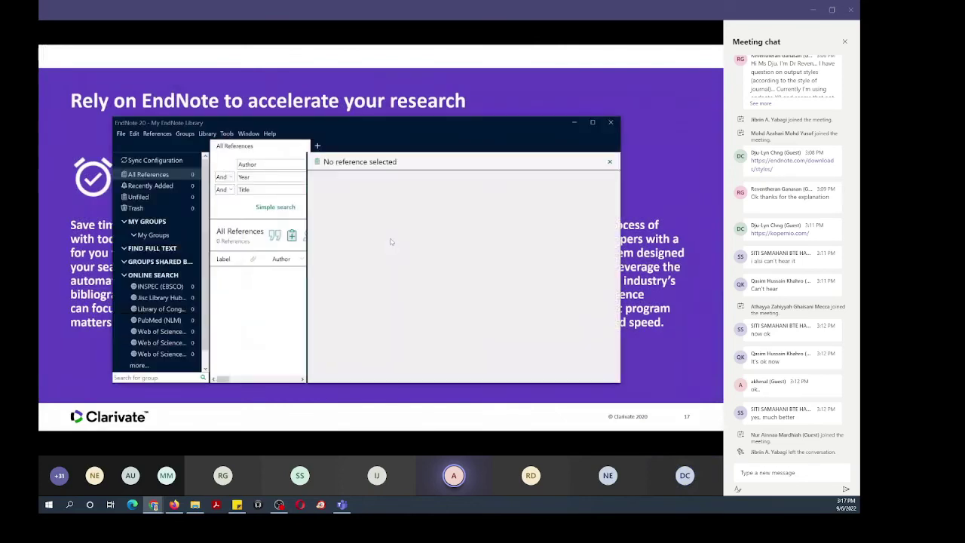
{"action": "double_click", "coordinate": [460, 135]}
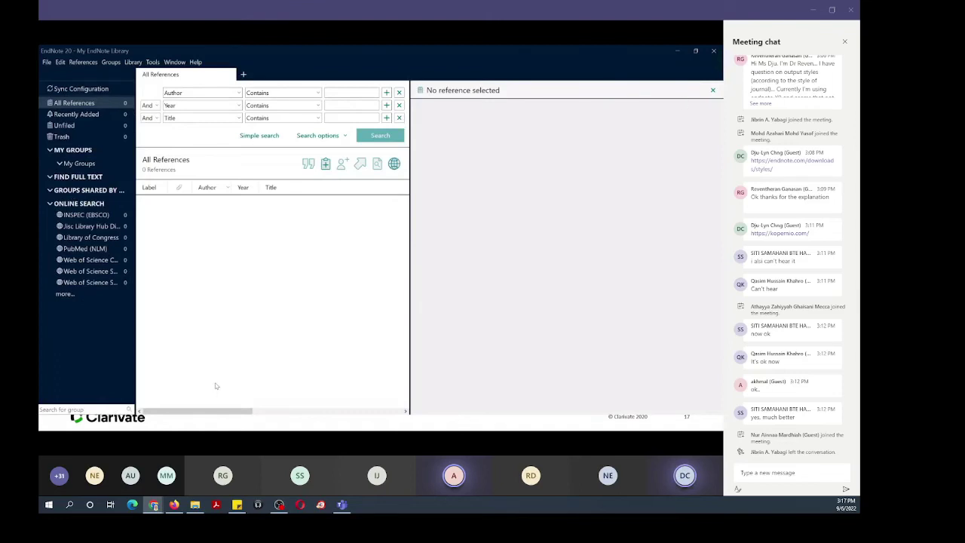
Import the eight selected PDF files from the Imported folder under Full Texts into the new EndNote library.
{"action": "key", "text": "super"}
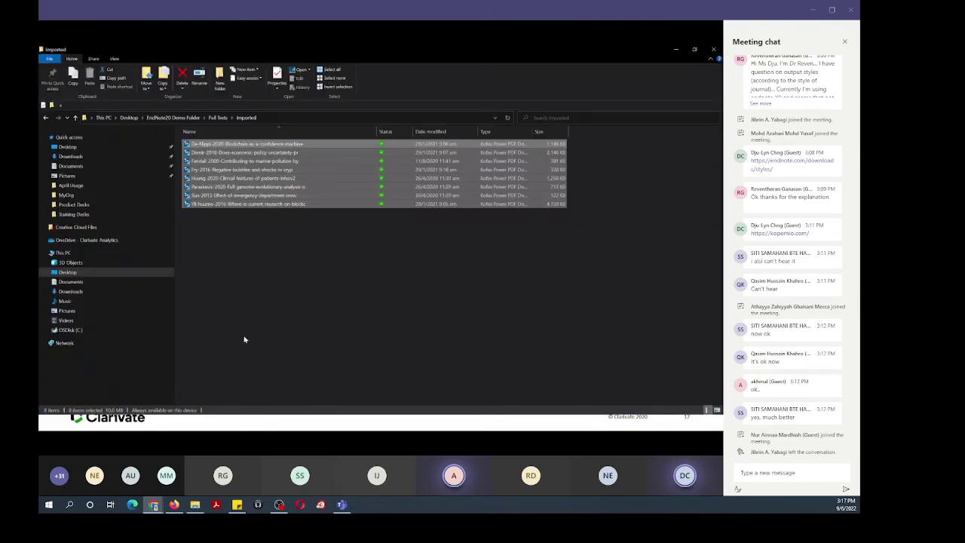
{"action": "left_click_drag", "start_coordinate": [257, 197], "coordinate": [433, 362]}
{"action": "key", "text": "super"}
{"action": "left_click_drag", "start_coordinate": [426, 423], "coordinate": [470, 272]}
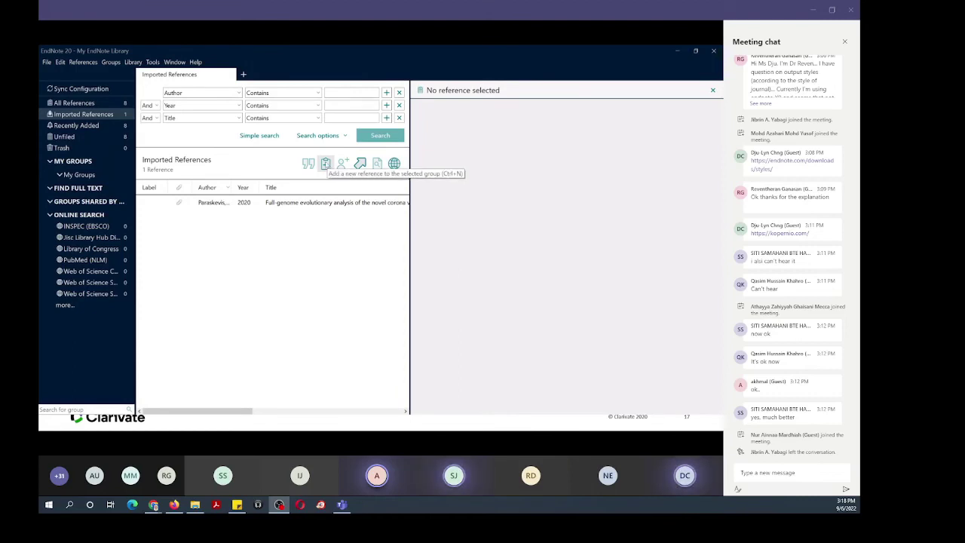
Start a new reference manually with the Journal Article reference type and close it without saving.
{"action": "left_click", "coordinate": [326, 164]}
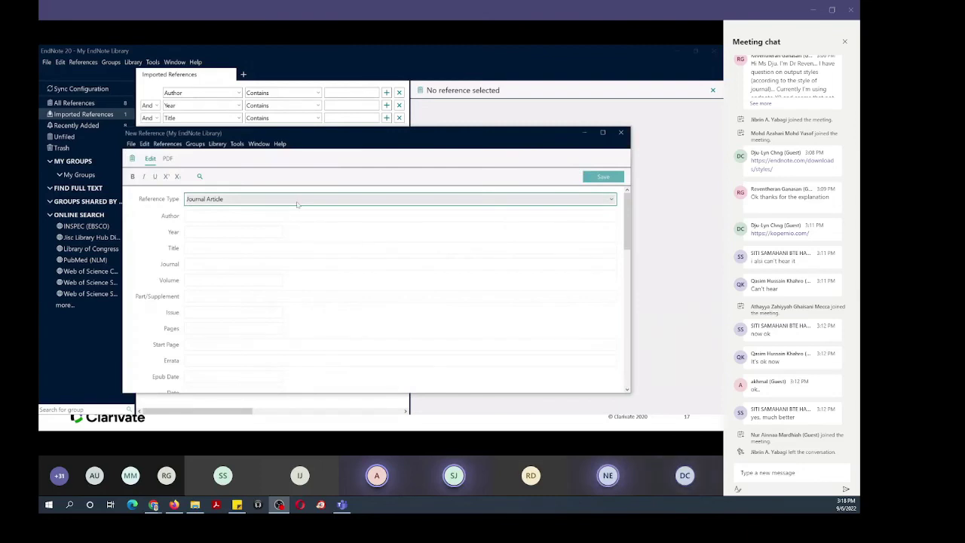
{"action": "left_click", "coordinate": [290, 199]}
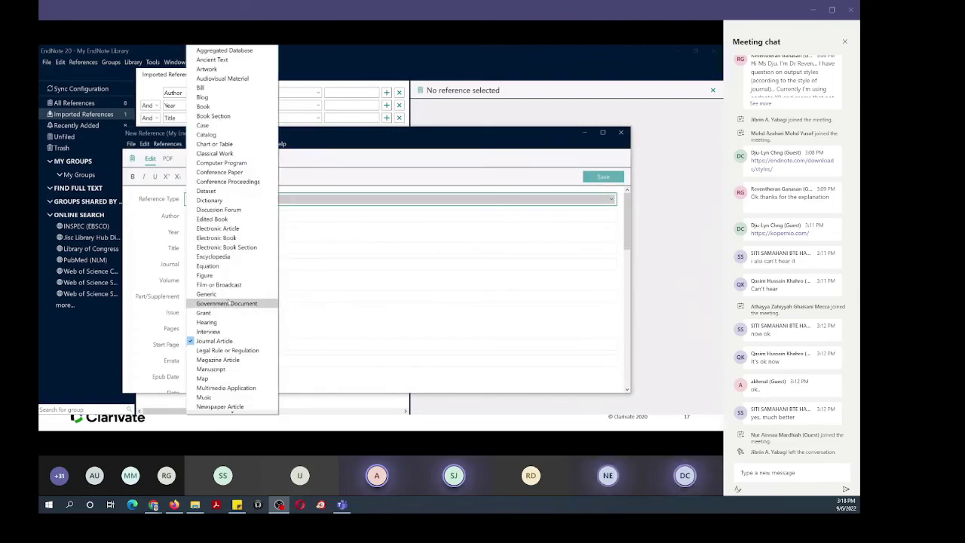
{"action": "left_click", "coordinate": [214, 341]}
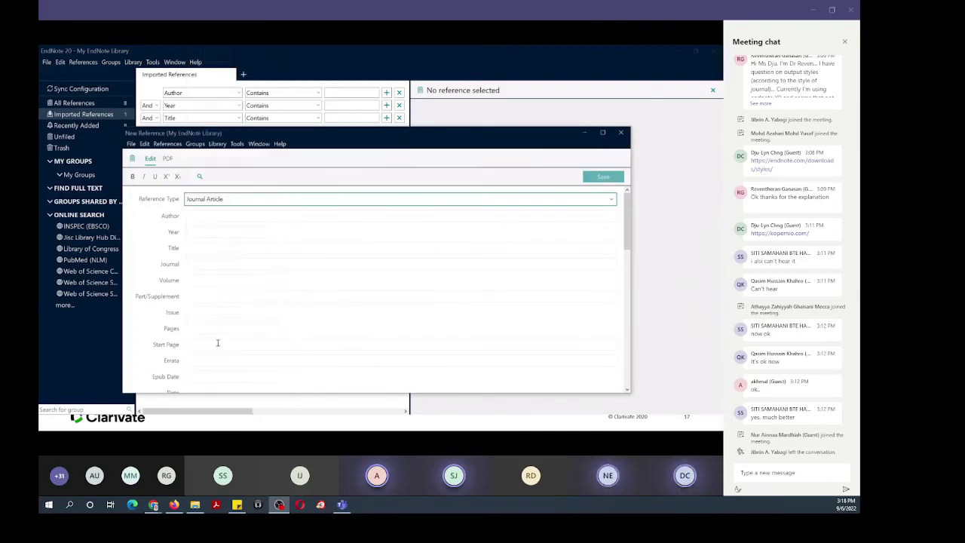
{"action": "left_click", "coordinate": [209, 216]}
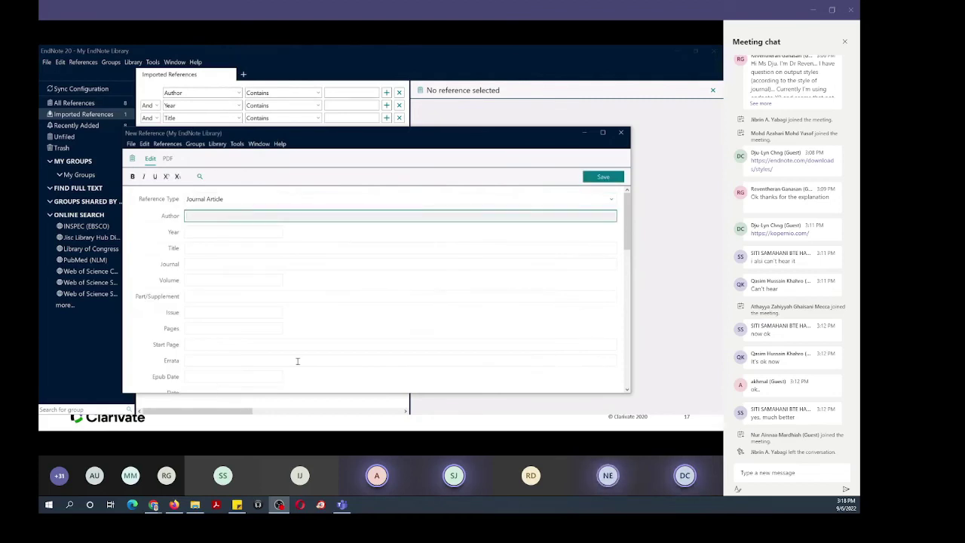
{"action": "left_click", "coordinate": [620, 134]}
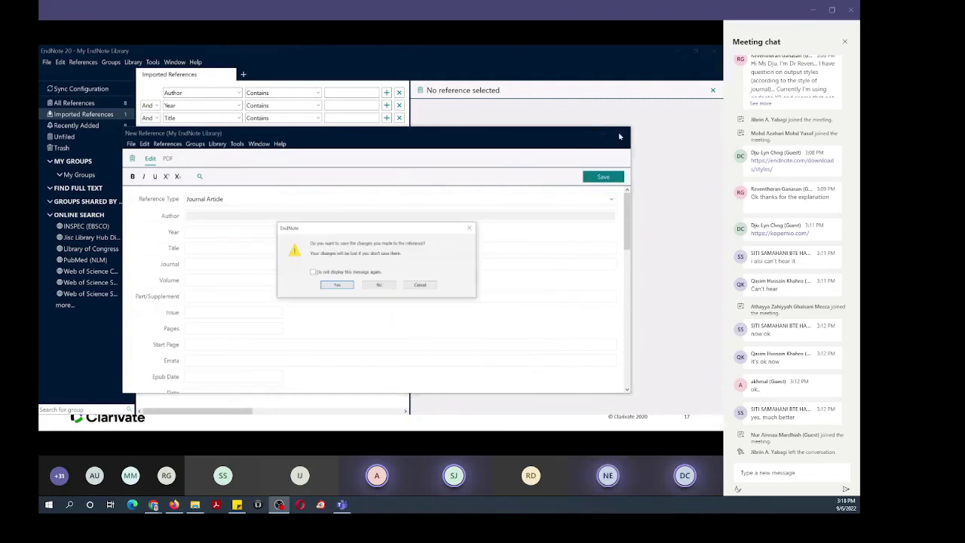
{"action": "left_click", "coordinate": [379, 285]}
Switch to the Web of Science hydrogen energy results in the browser and export all 50 records on the page to EndNote desktop.
{"action": "key", "text": "super"}
{"action": "key", "text": "alt+Tab"}
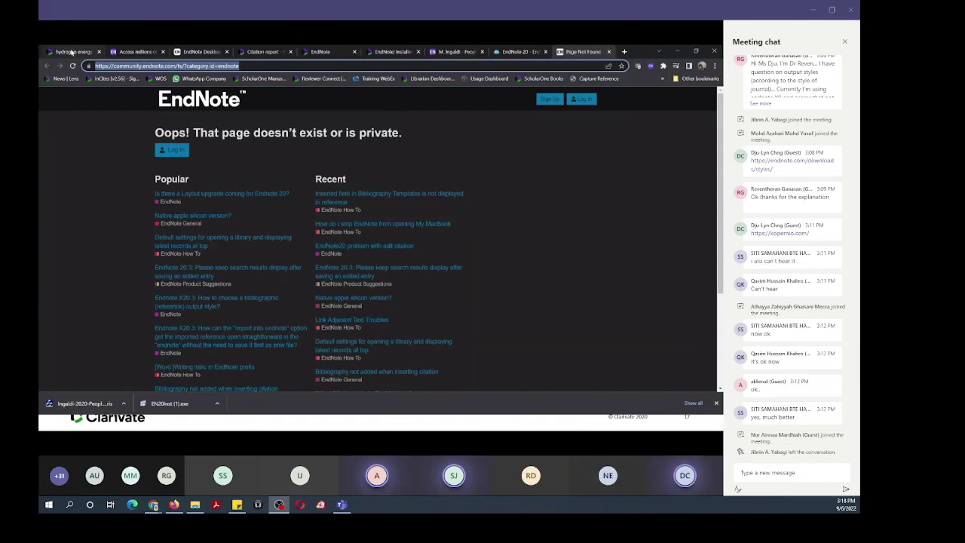
{"action": "left_click", "coordinate": [71, 52]}
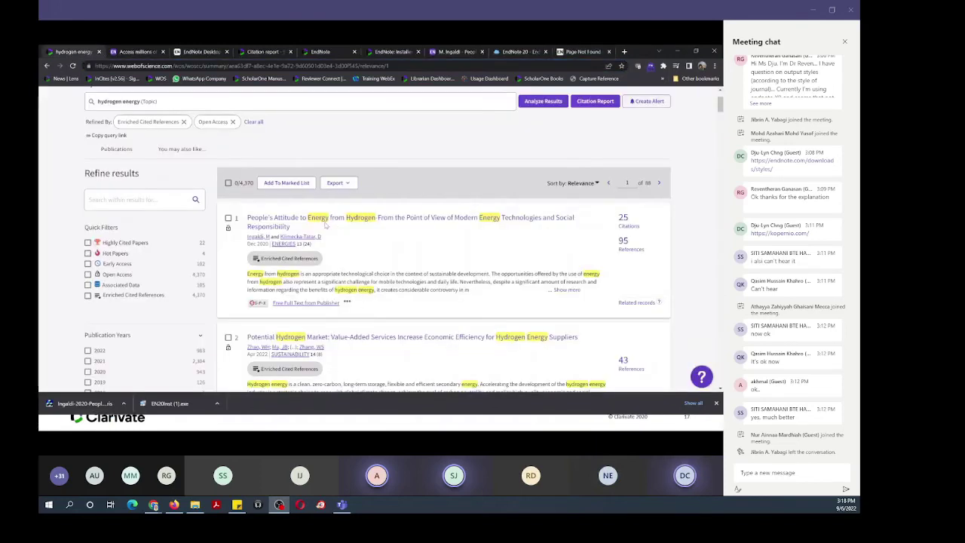
{"action": "left_click", "coordinate": [228, 183]}
{"action": "left_click", "coordinate": [341, 182]}
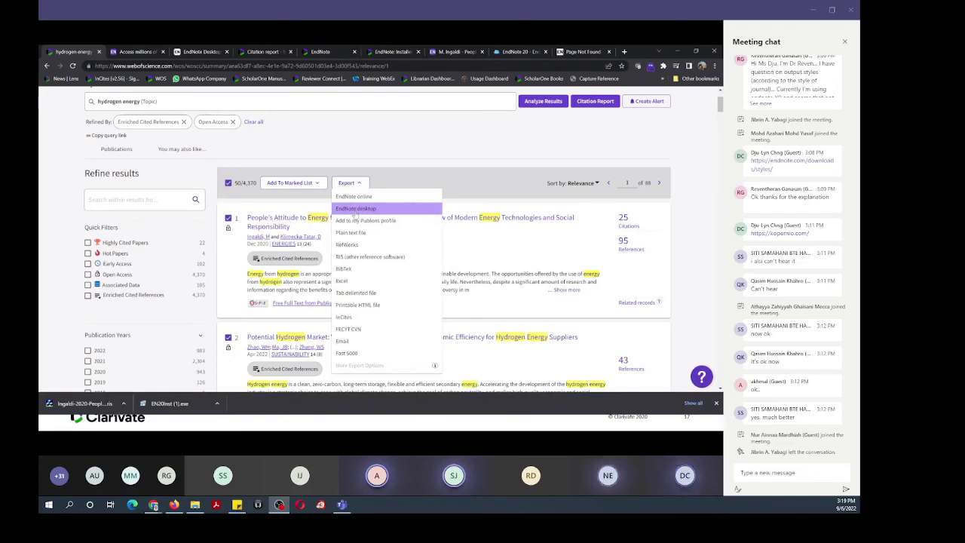
{"action": "left_click", "coordinate": [354, 211]}
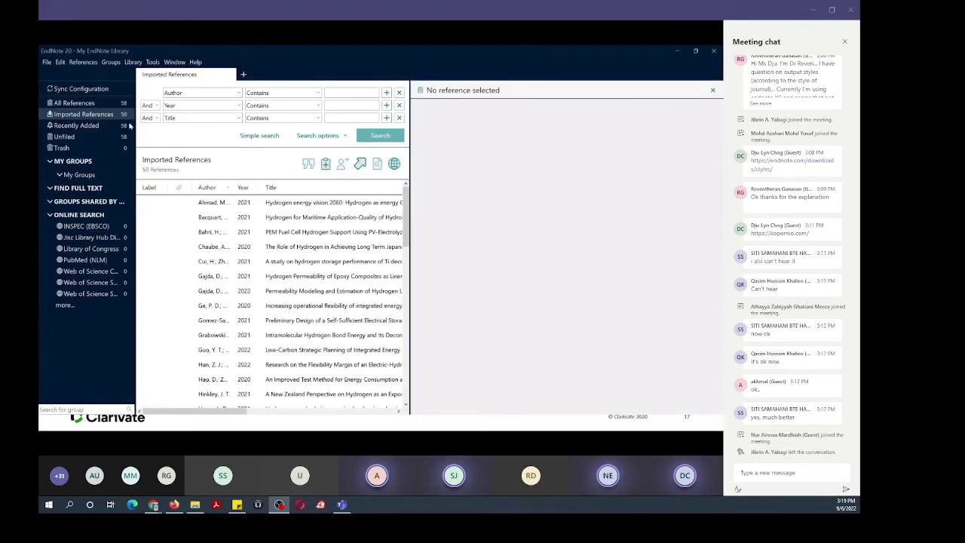
Close the empty reference preview, create a group named Hydrogen under My Groups and open it.
{"action": "left_click", "coordinate": [713, 90]}
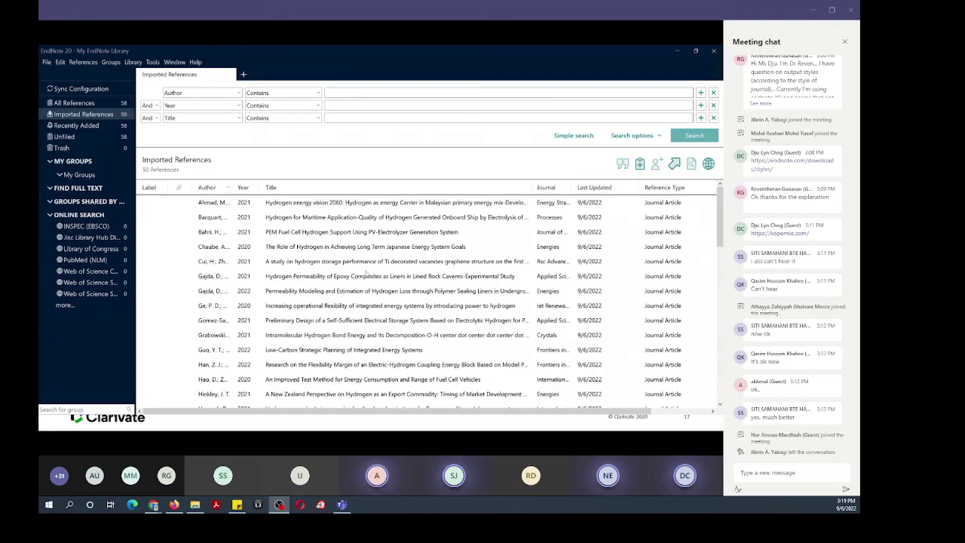
{"action": "right_click", "coordinate": [66, 163]}
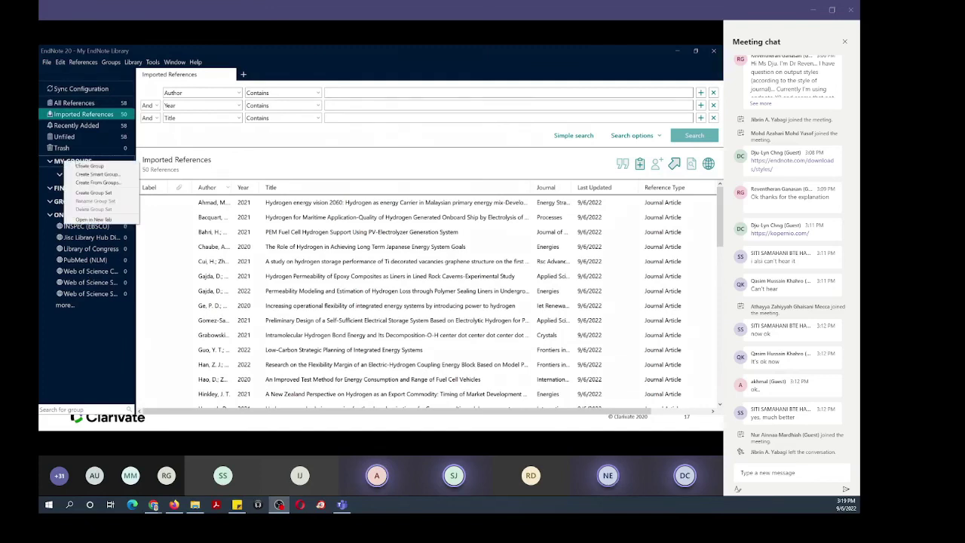
{"action": "left_click", "coordinate": [90, 166]}
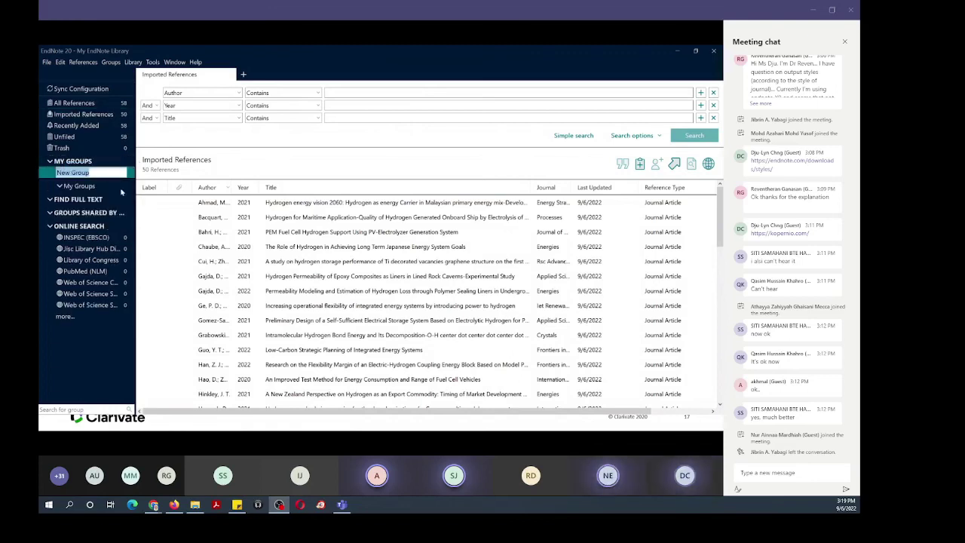
{"action": "type", "text": "Fruits"}
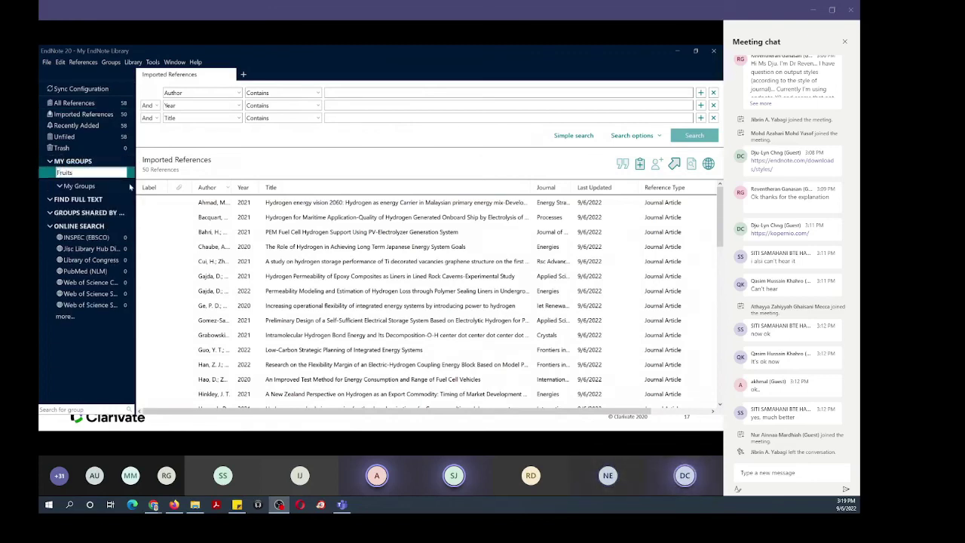
{"action": "double_click", "coordinate": [64, 173]}
{"action": "type", "text": "Hydrogen"}
{"action": "left_click", "coordinate": [47, 186]}
{"action": "left_click", "coordinate": [75, 173]}
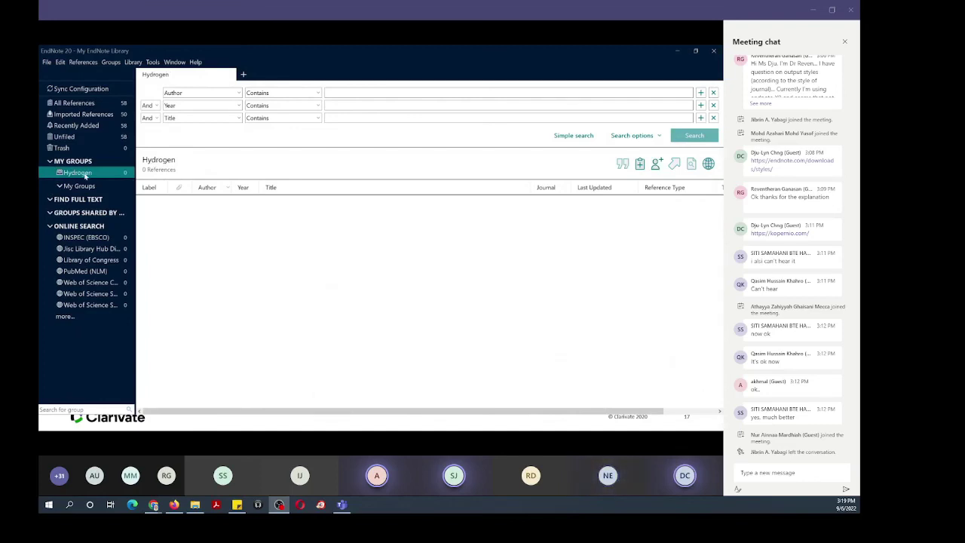
Search all references for entries containing "hydrogen" in any field.
{"action": "left_click", "coordinate": [75, 103]}
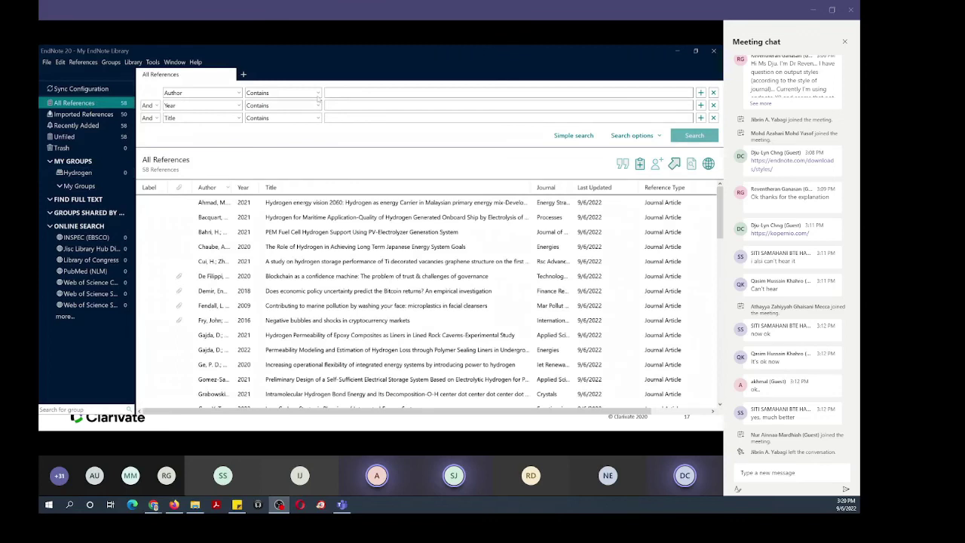
{"action": "left_click", "coordinate": [342, 92]}
{"action": "type", "text": "hydrogen"}
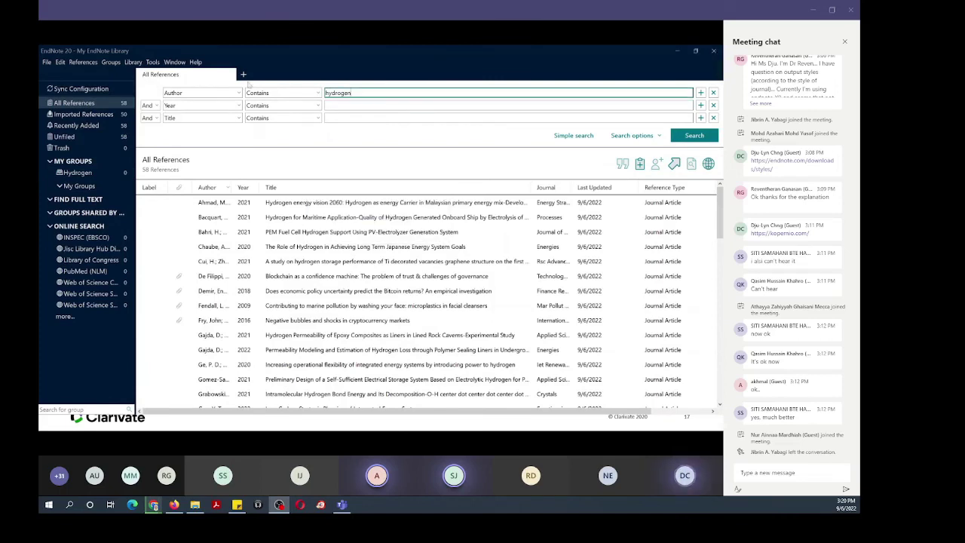
{"action": "left_click", "coordinate": [202, 93]}
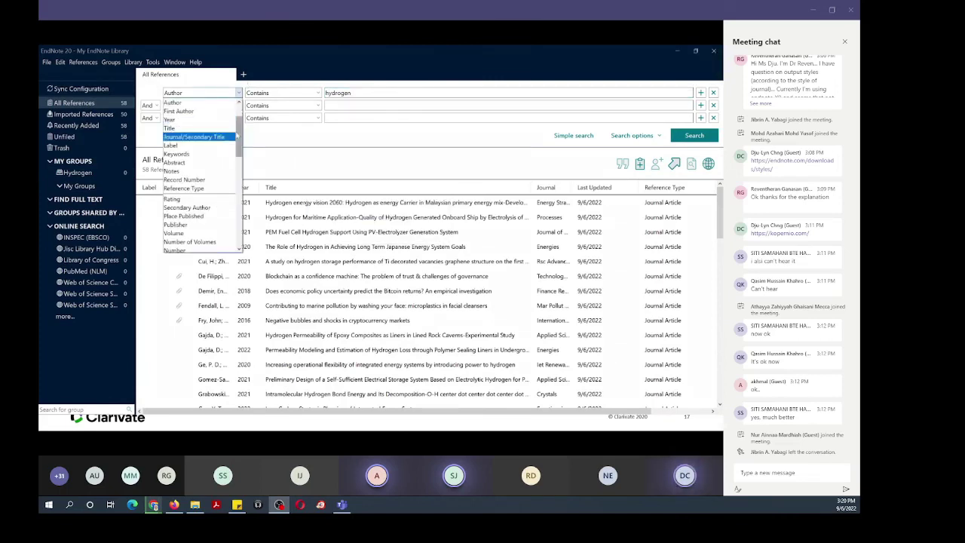
{"action": "left_click", "coordinate": [199, 162]}
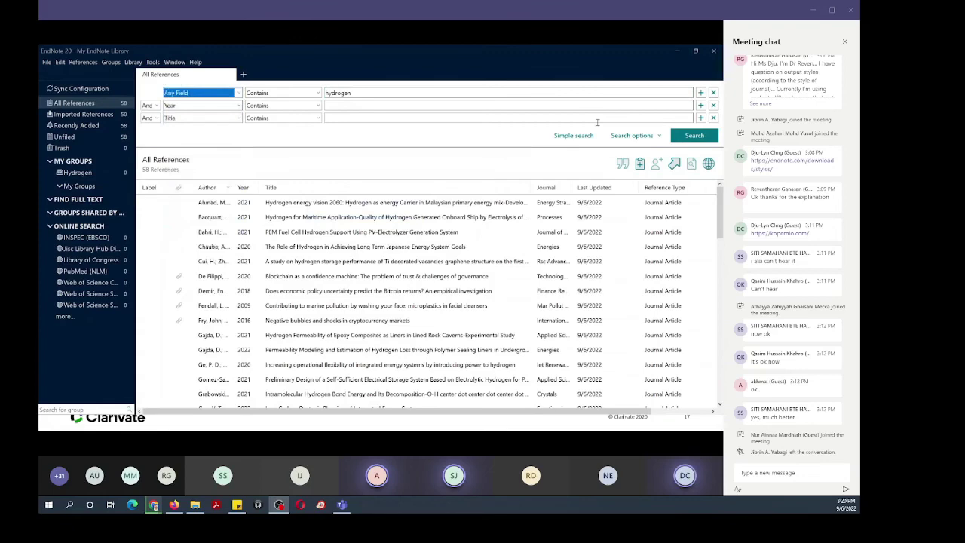
{"action": "key", "text": "Return"}
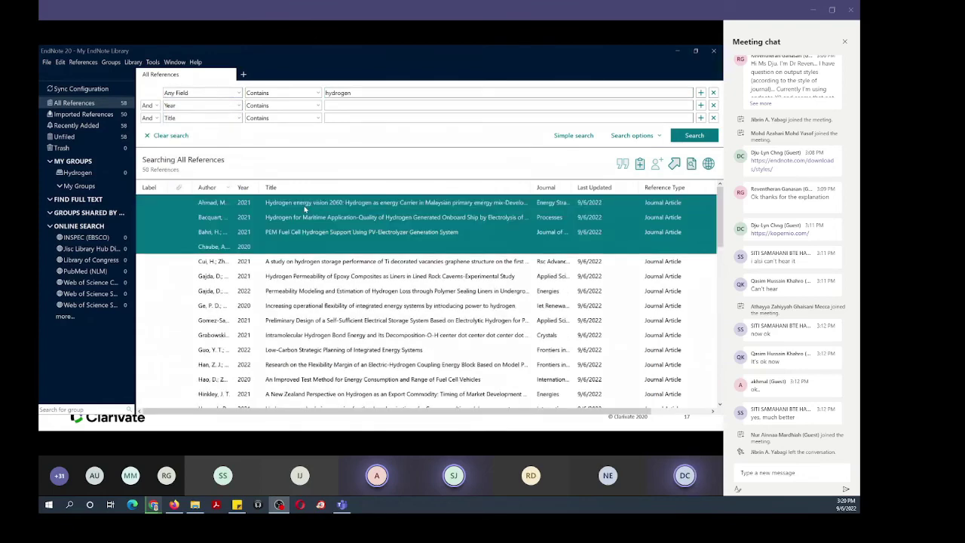
Add the selected hydrogen search results to the Hydrogen group, open that group and widen the groups sidebar.
{"action": "left_click_drag", "start_coordinate": [305, 209], "coordinate": [117, 179]}
{"action": "left_click", "coordinate": [91, 174]}
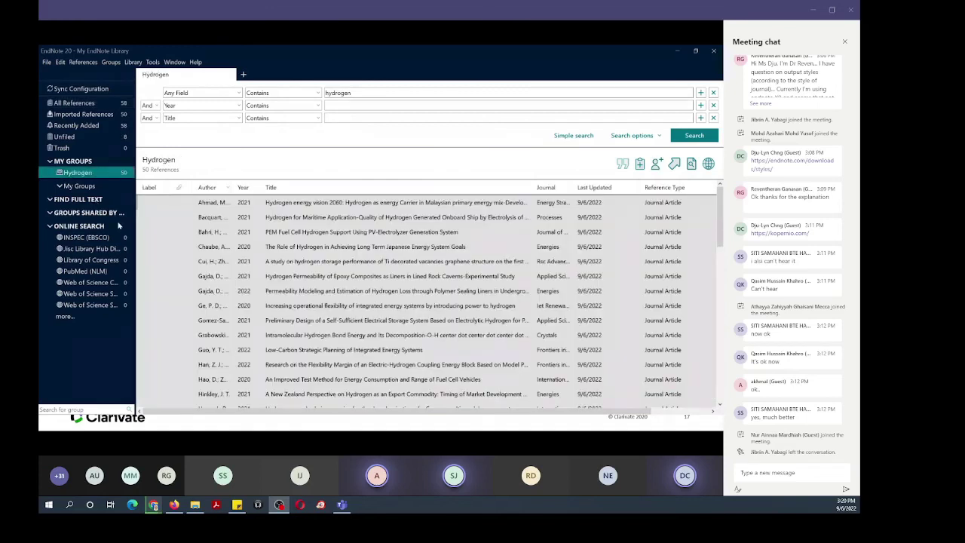
{"action": "left_click", "coordinate": [76, 186]}
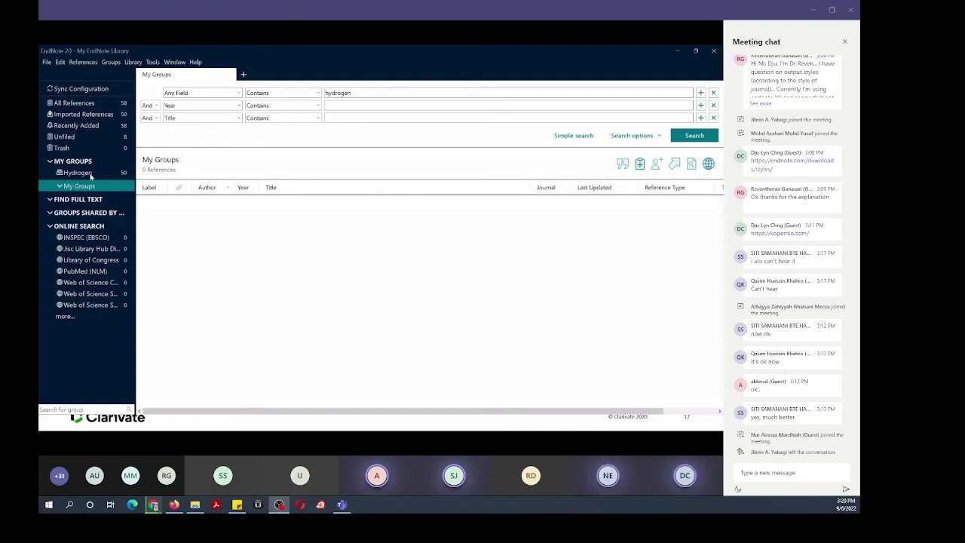
{"action": "left_click", "coordinate": [89, 174]}
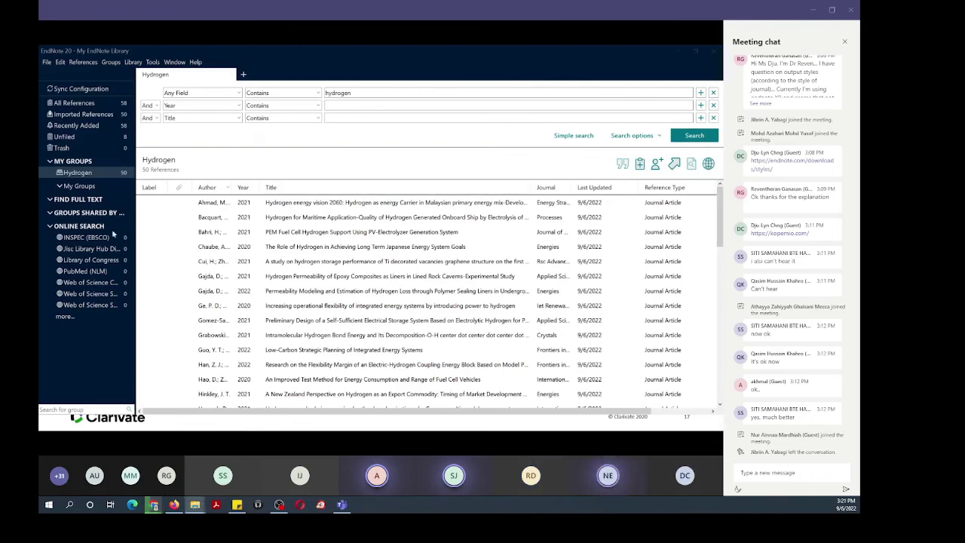
{"action": "left_click_drag", "start_coordinate": [137, 298], "coordinate": [203, 291]}
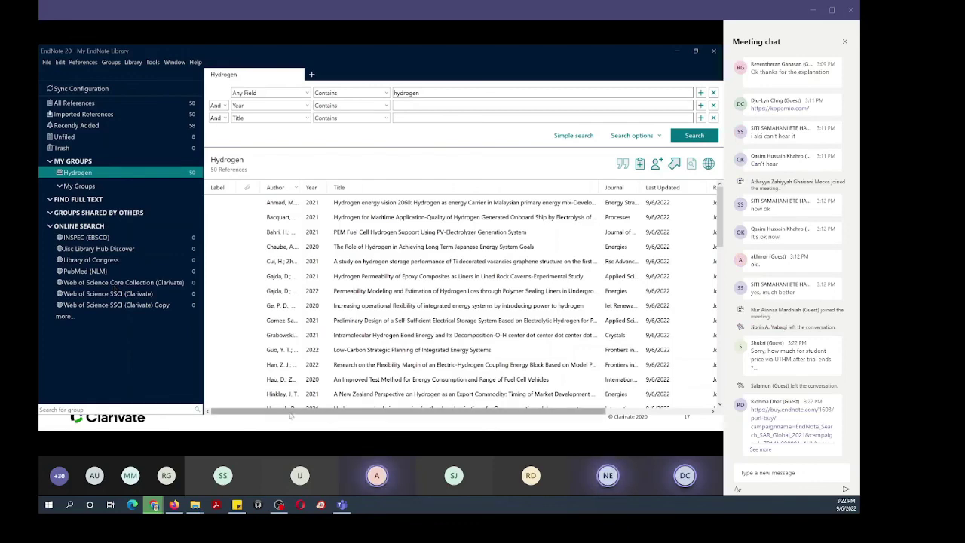
Switch to the browser and open the EndNote Feature Comparison Chart page.
{"action": "key", "text": "super"}
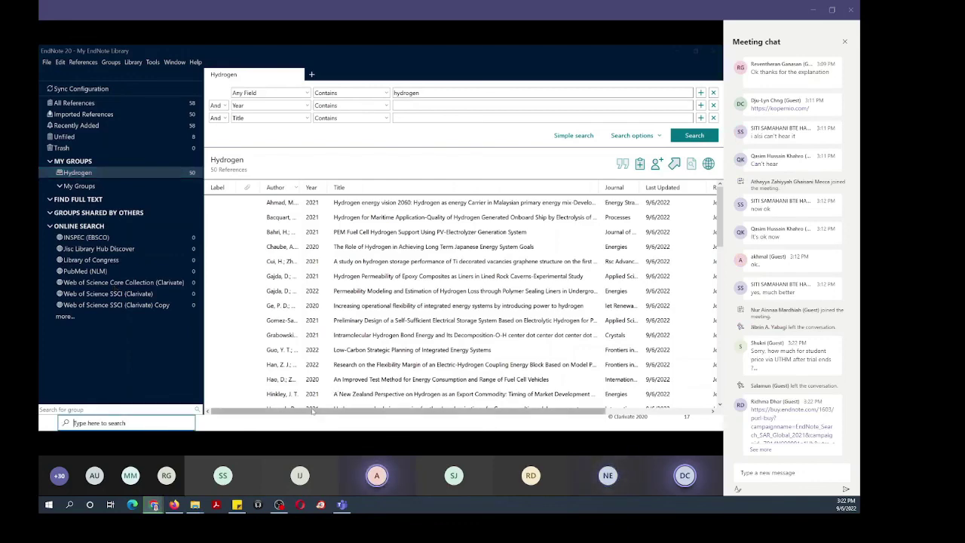
{"action": "left_click", "coordinate": [313, 423]}
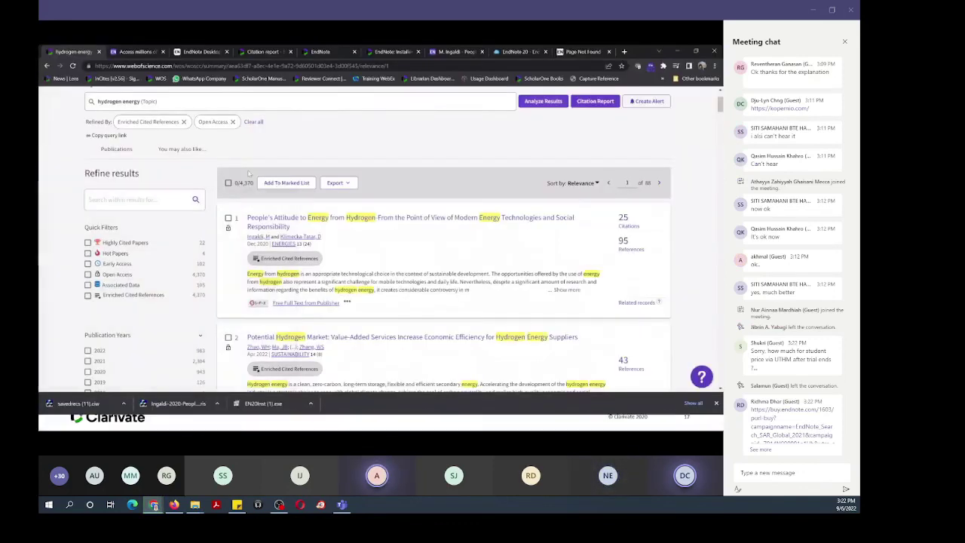
{"action": "left_click", "coordinate": [188, 53]}
{"action": "scroll", "coordinate": [273, 233], "scroll_direction": "up", "scroll_amount": 3}
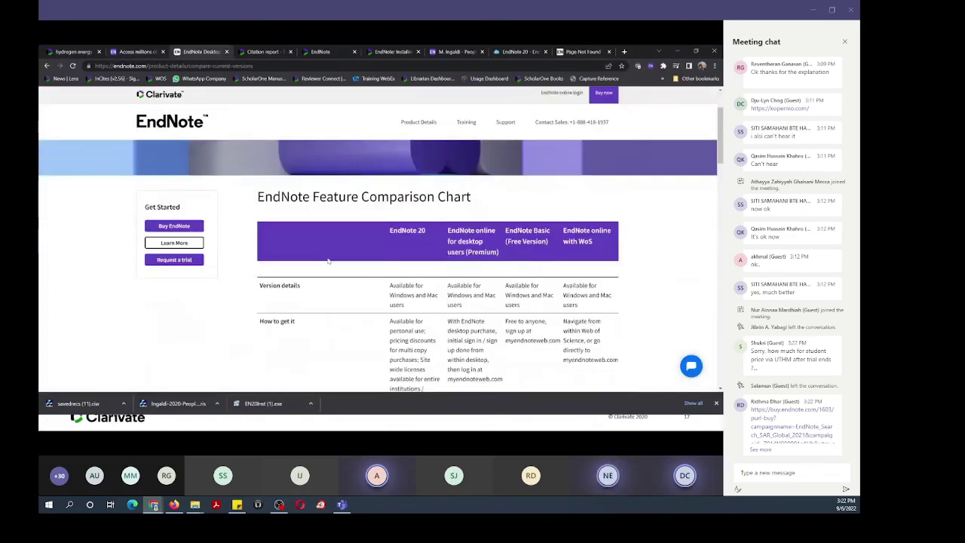
Copy the web address of the EndNote comparison page and post it in the meeting chat.
{"action": "scroll", "coordinate": [328, 261], "scroll_direction": "down", "scroll_amount": 1}
{"action": "left_click", "coordinate": [226, 66]}
{"action": "key", "text": "ctrl+c"}
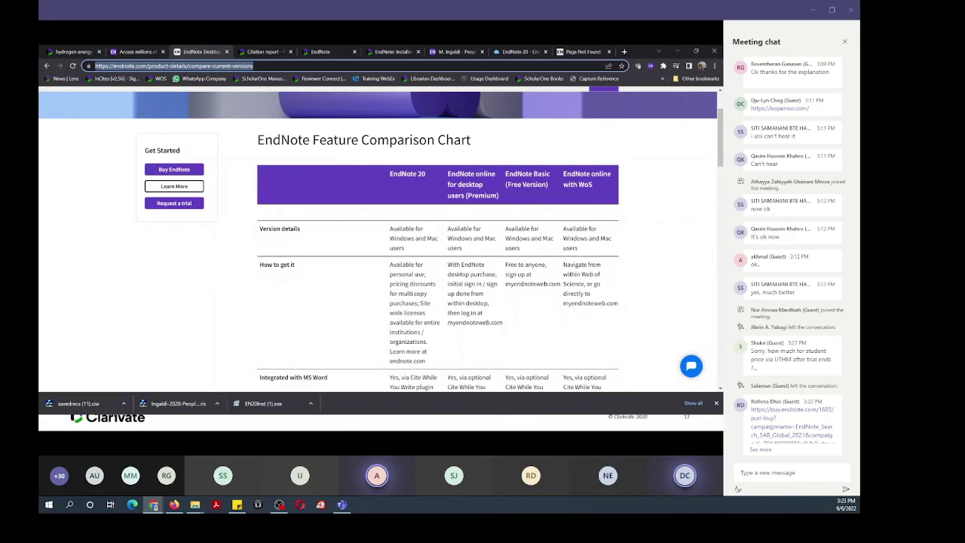
{"action": "key", "text": "alt+Tab"}
{"action": "key", "text": "ctrl+v"}
{"action": "key", "text": "Return"}
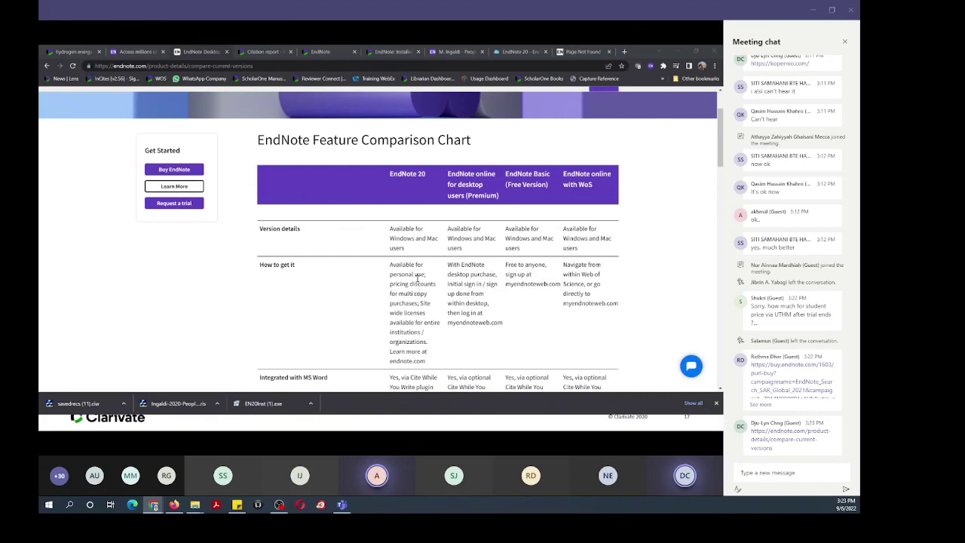
Compare EndNote 20 with EndNote Basic and the online versions on availability, Word integration, sharing and citation styles, and close the downloads bar.
{"action": "left_click_drag", "start_coordinate": [390, 174], "coordinate": [429, 175]}
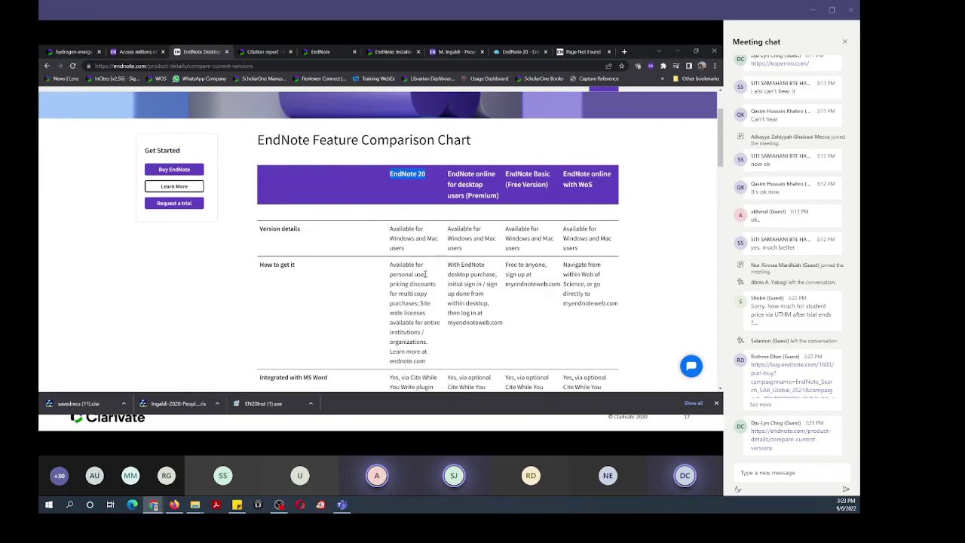
{"action": "scroll", "coordinate": [426, 276], "scroll_direction": "down", "scroll_amount": 1}
{"action": "scroll", "coordinate": [431, 302], "scroll_direction": "up", "scroll_amount": 1}
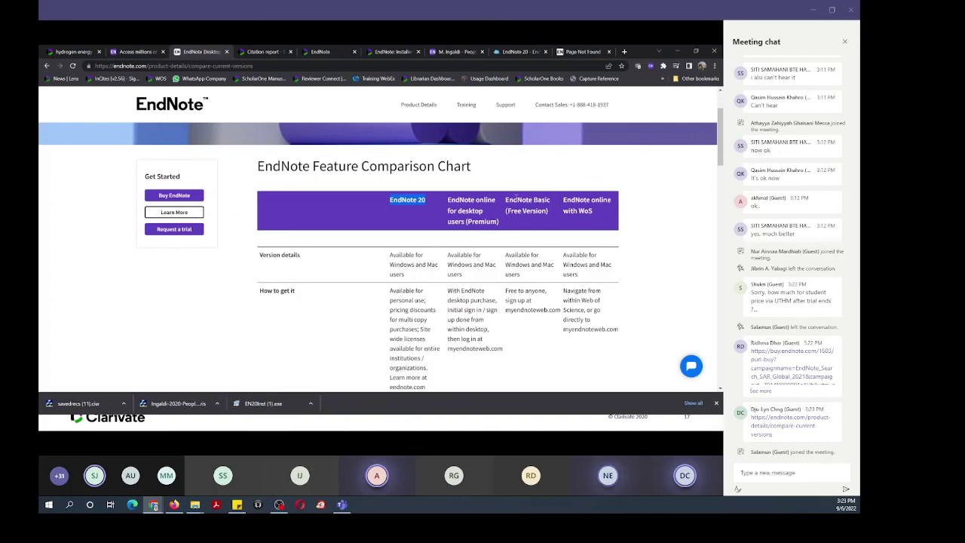
{"action": "left_click_drag", "start_coordinate": [504, 200], "coordinate": [546, 223]}
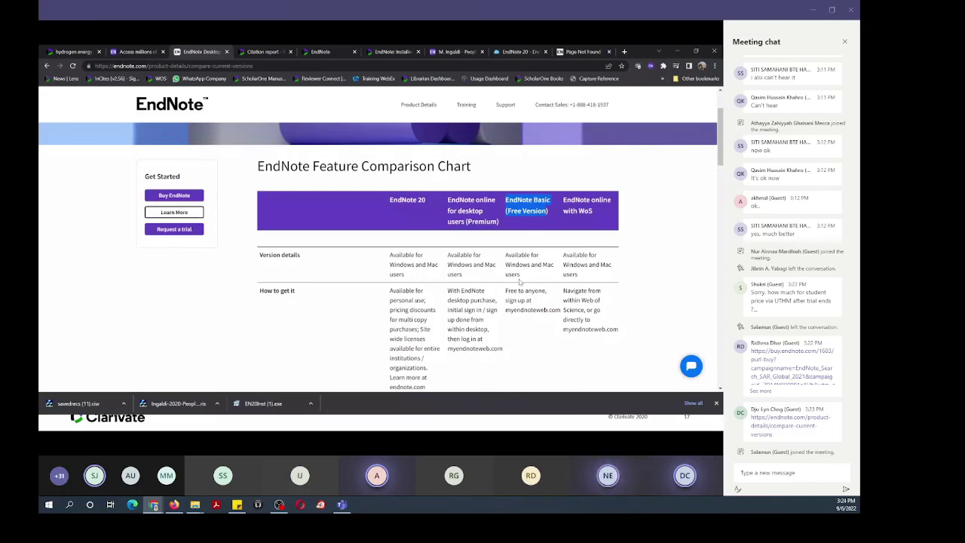
{"action": "scroll", "coordinate": [519, 282], "scroll_direction": "down", "scroll_amount": 5}
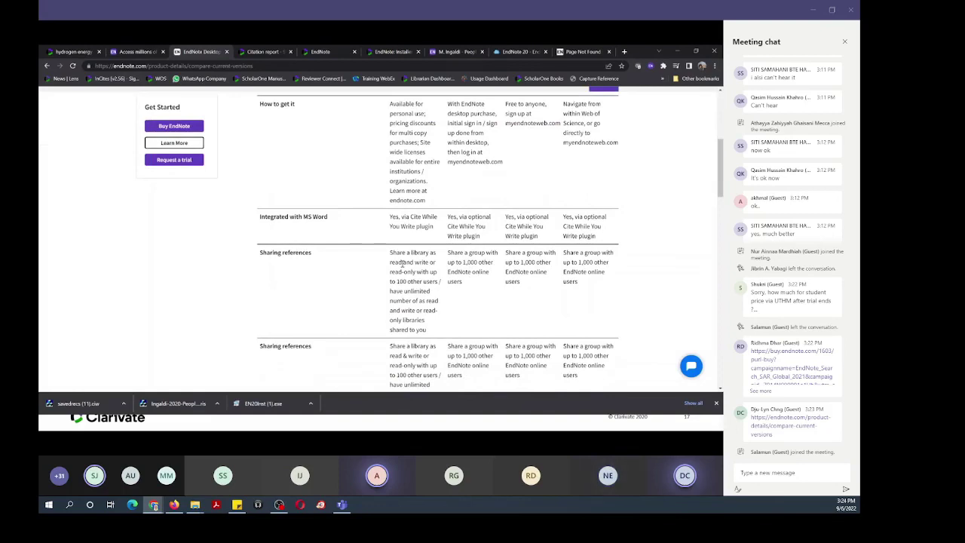
{"action": "left_click_drag", "start_coordinate": [391, 215], "coordinate": [436, 230]}
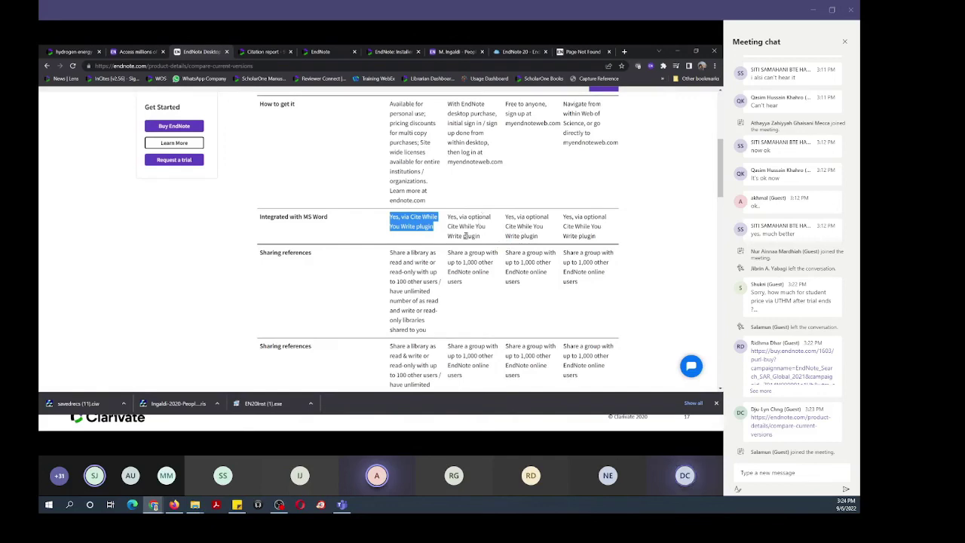
{"action": "scroll", "coordinate": [456, 299], "scroll_direction": "down", "scroll_amount": 3}
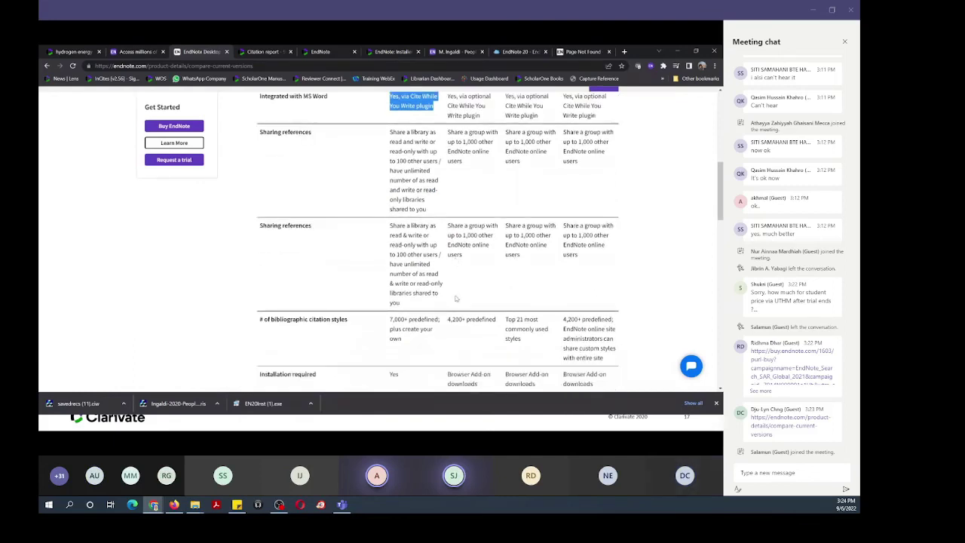
{"action": "scroll", "coordinate": [456, 299], "scroll_direction": "down", "scroll_amount": 2}
{"action": "scroll", "coordinate": [457, 298], "scroll_direction": "down", "scroll_amount": 2}
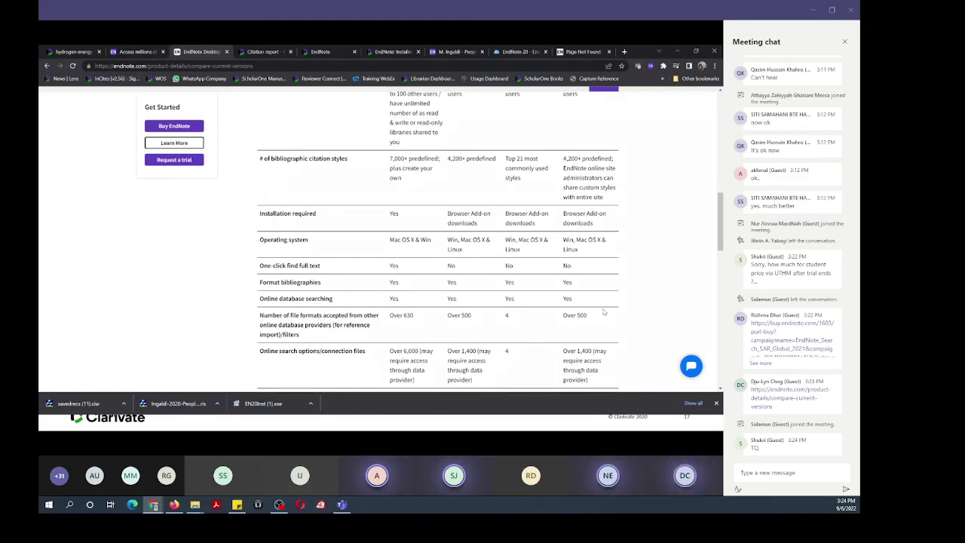
{"action": "scroll", "coordinate": [604, 311], "scroll_direction": "up", "scroll_amount": 10}
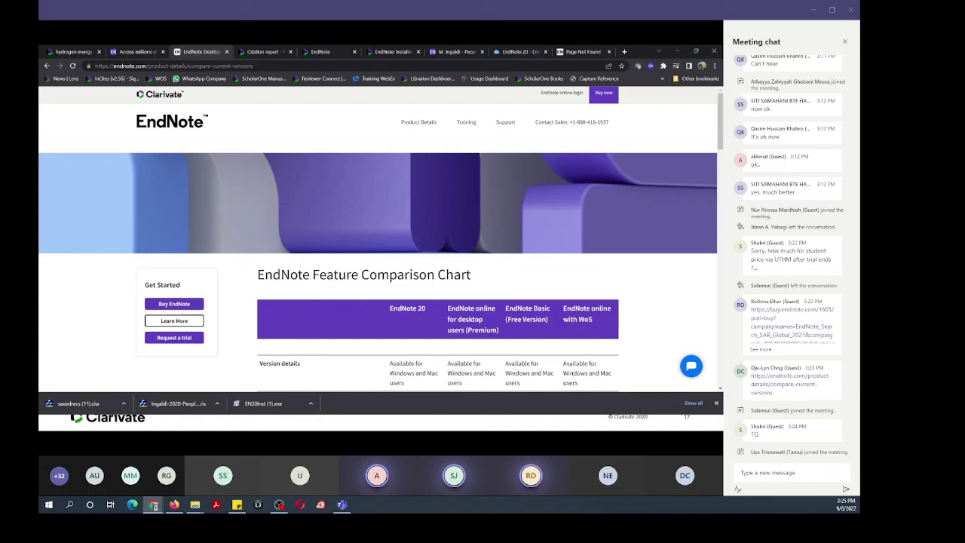
{"action": "left_click", "coordinate": [716, 403]}
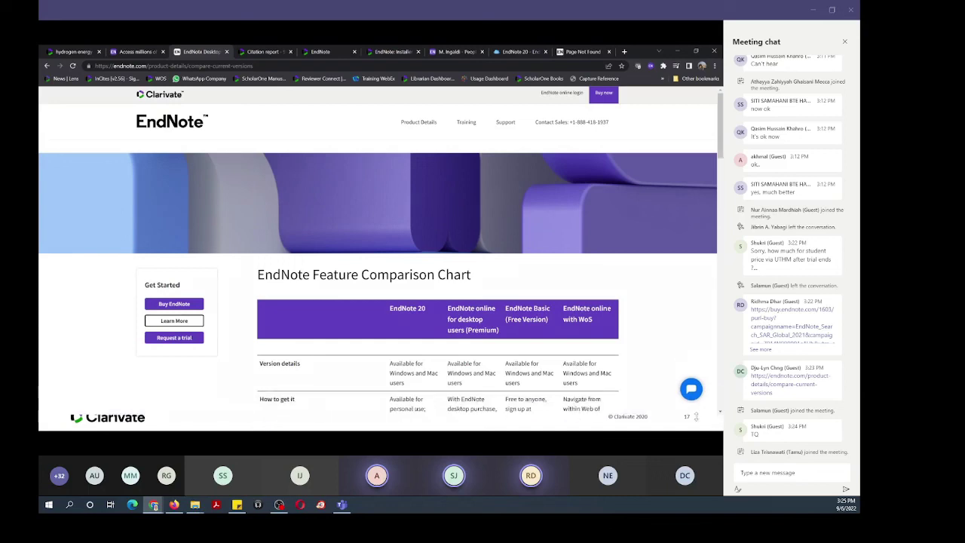